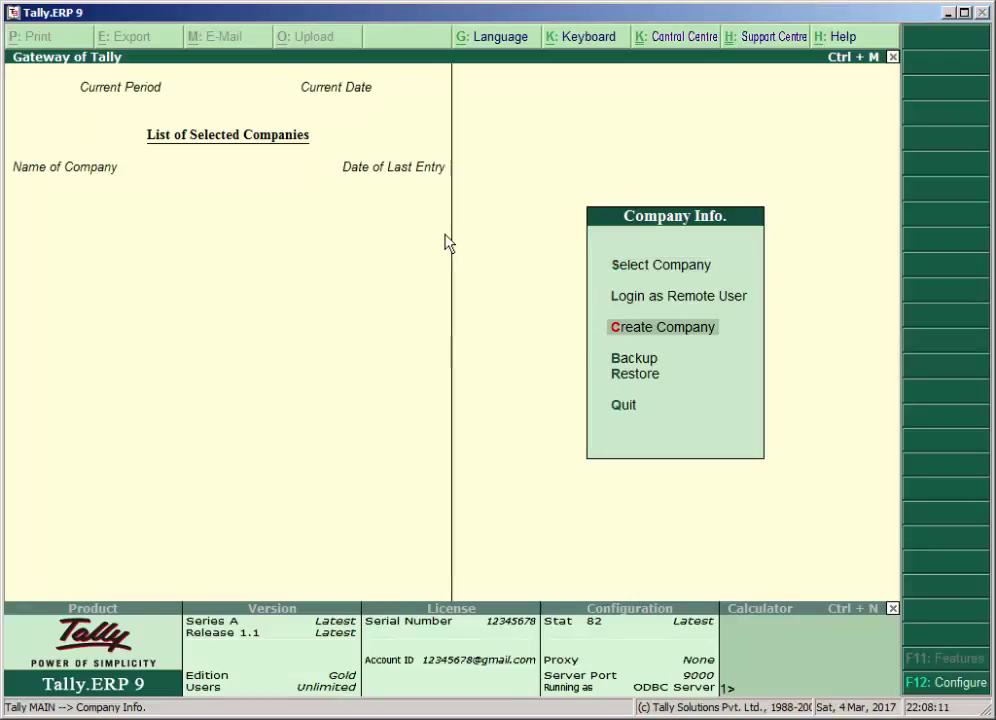
# Start creating a new company named "Multiple Vat" with the same mailing name.
pyautogui.press('Return')
pyautogui.write('M')
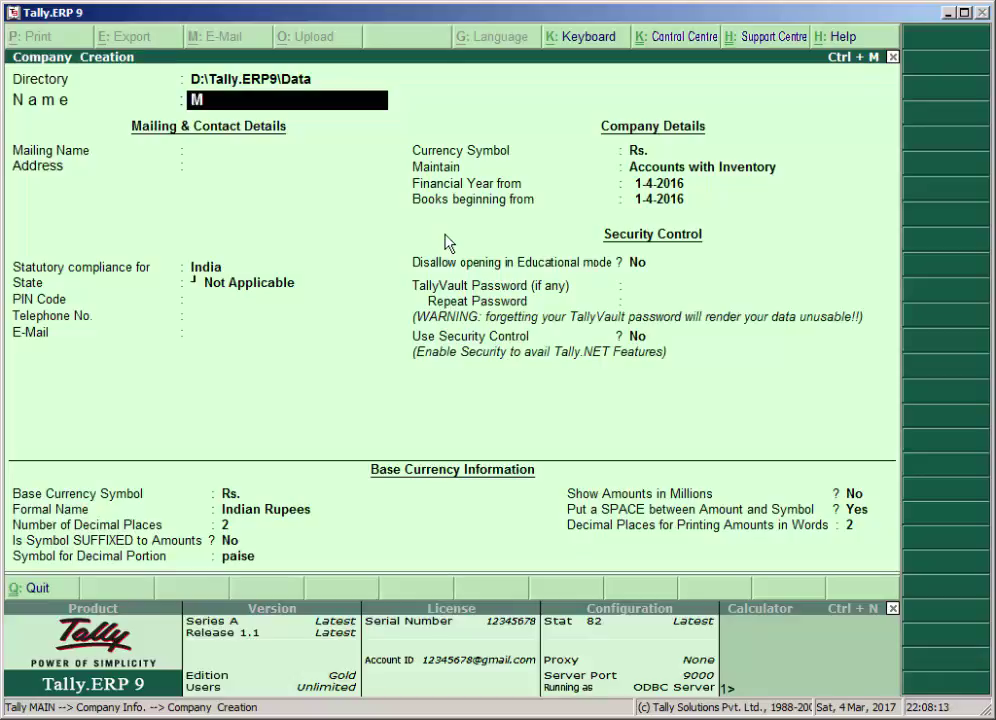
pyautogui.write('ultiple Vat')
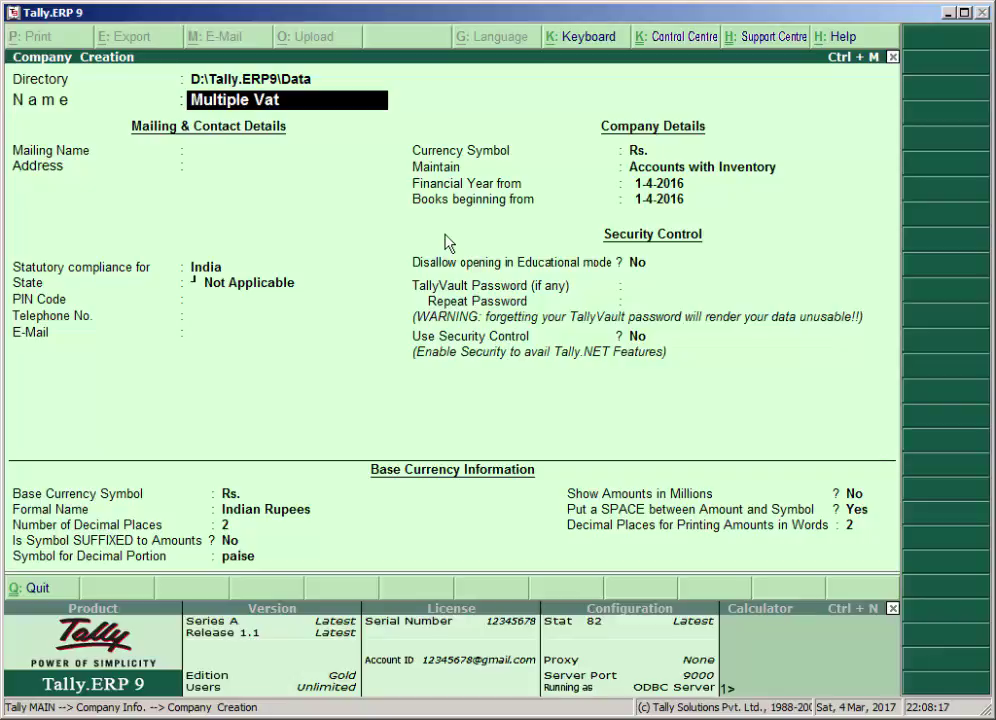
pyautogui.press('Return')
pyautogui.press('Return')
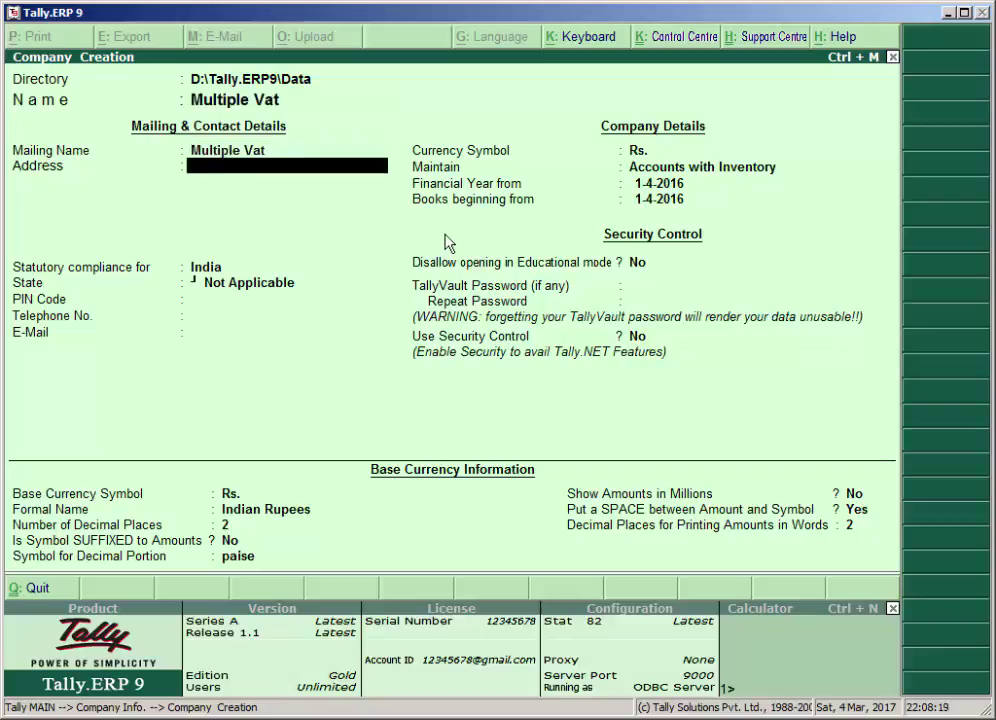
# Set the company's statutory compliance to India and its state to Maharashtra, leaving the address and contact details blank.
pyautogui.press('Return')
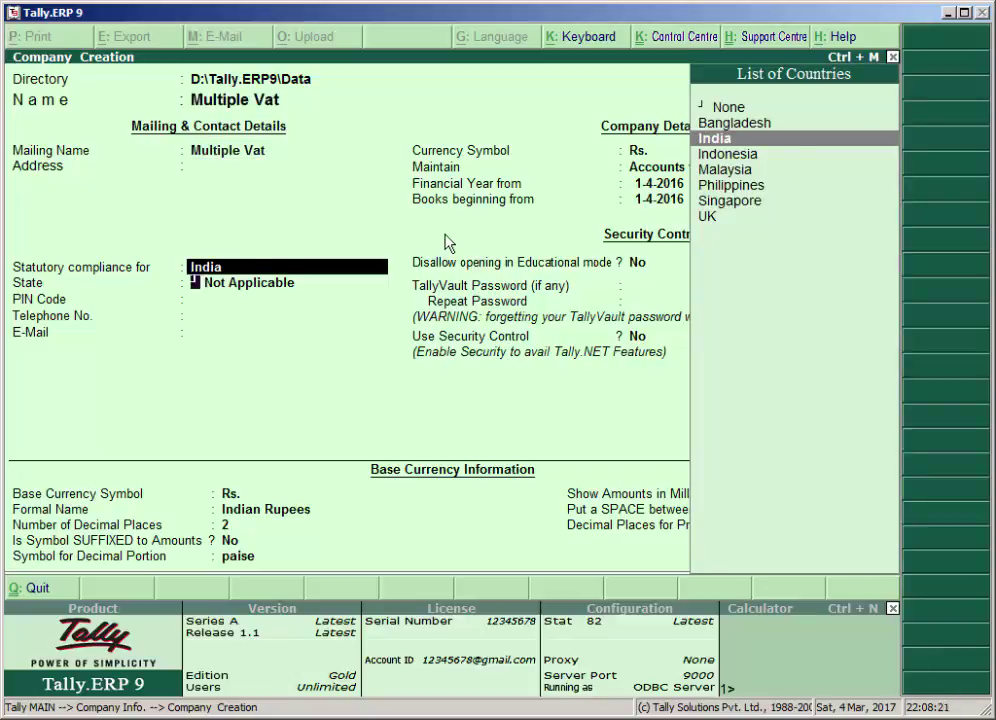
pyautogui.press('Return')
pyautogui.write('Ma')
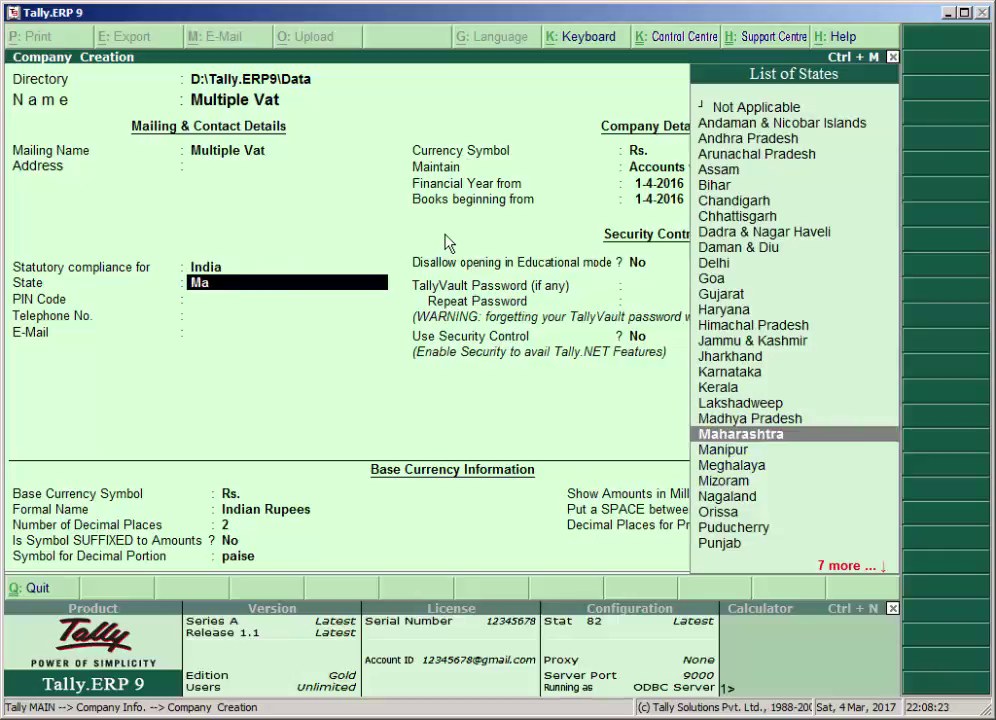
pyautogui.press('Return')
pyautogui.press('Return')
pyautogui.press('Return')
pyautogui.press('Return')
pyautogui.press('Return')
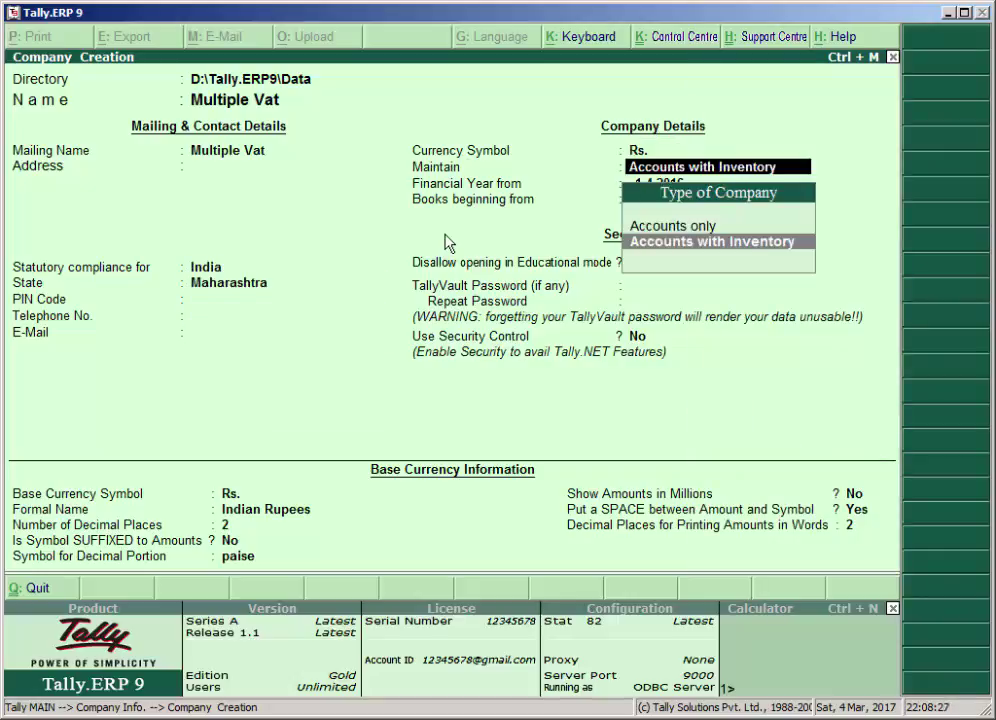
# Keep Accounts with Inventory, the 1-4-2016 start dates and the default security and currency settings, and save the company.
pyautogui.press('Return')
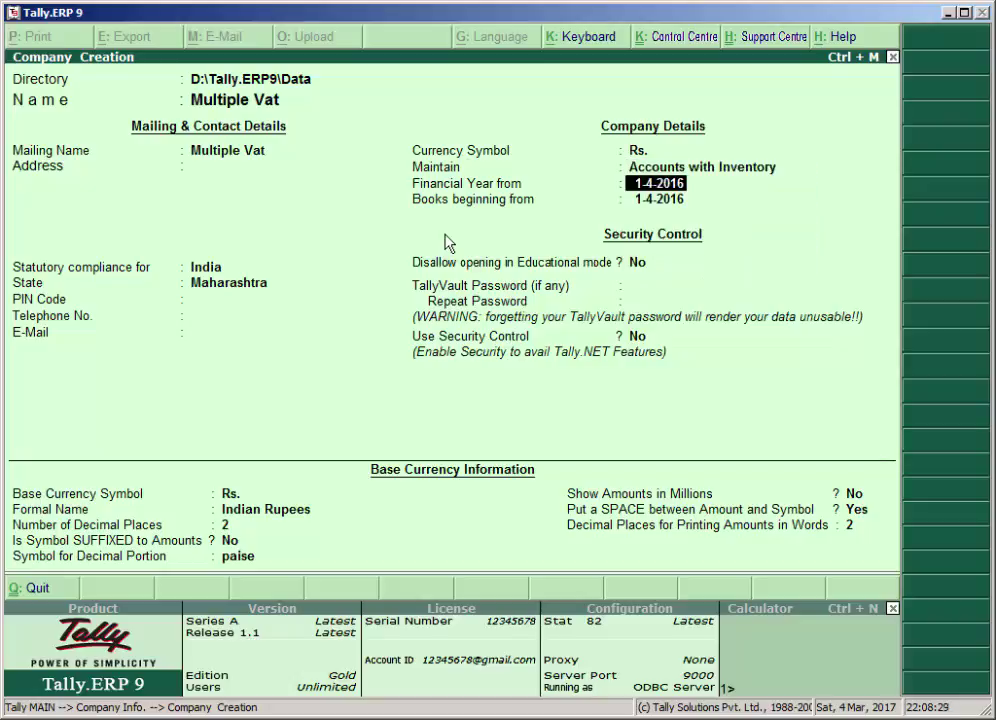
pyautogui.press('Return')
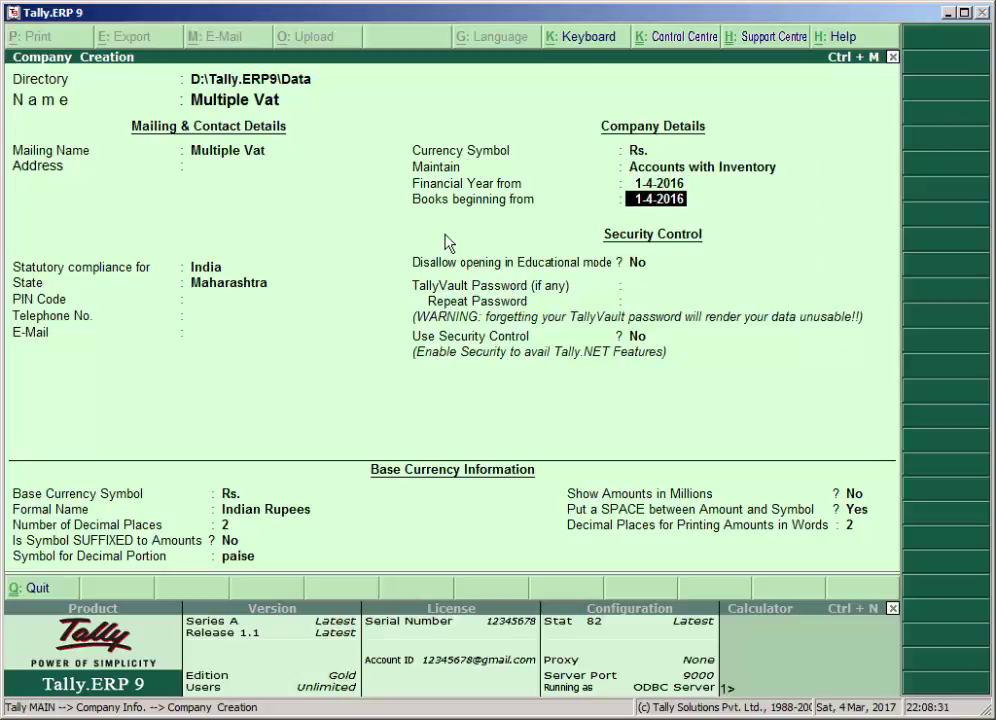
pyautogui.press('Return')
pyautogui.press('Return')
pyautogui.press('Return')
pyautogui.press('Return')
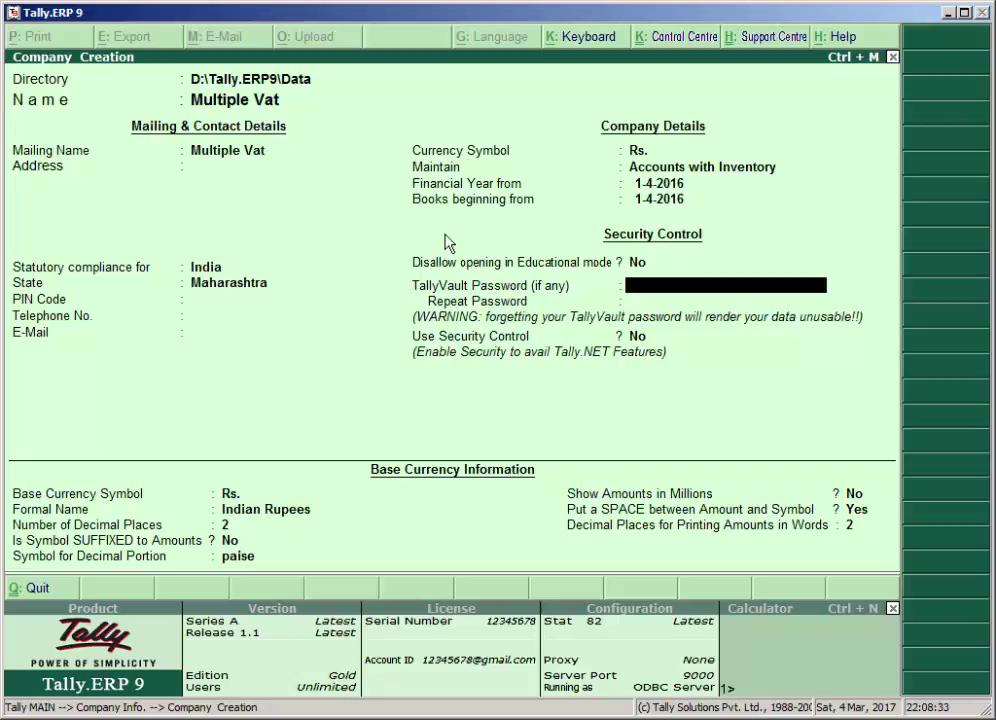
pyautogui.press('Return')
pyautogui.press('Return')
pyautogui.press('Return')
pyautogui.press('Return')
pyautogui.press('Return')
pyautogui.press('Return')
pyautogui.press('Return')
pyautogui.press('Return')
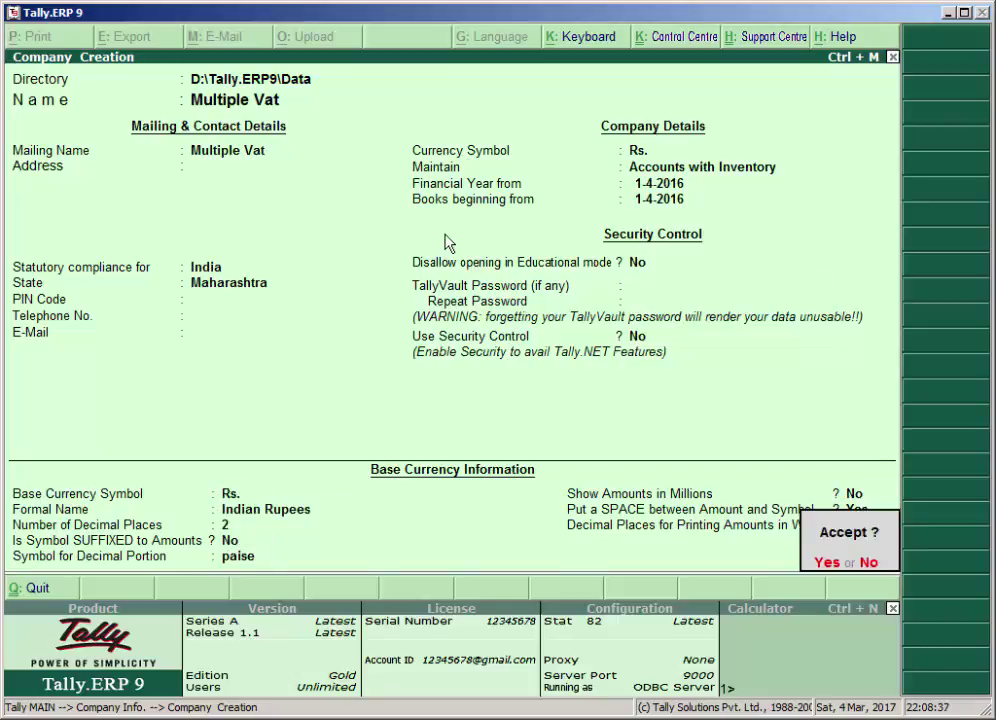
pyautogui.press('Return')
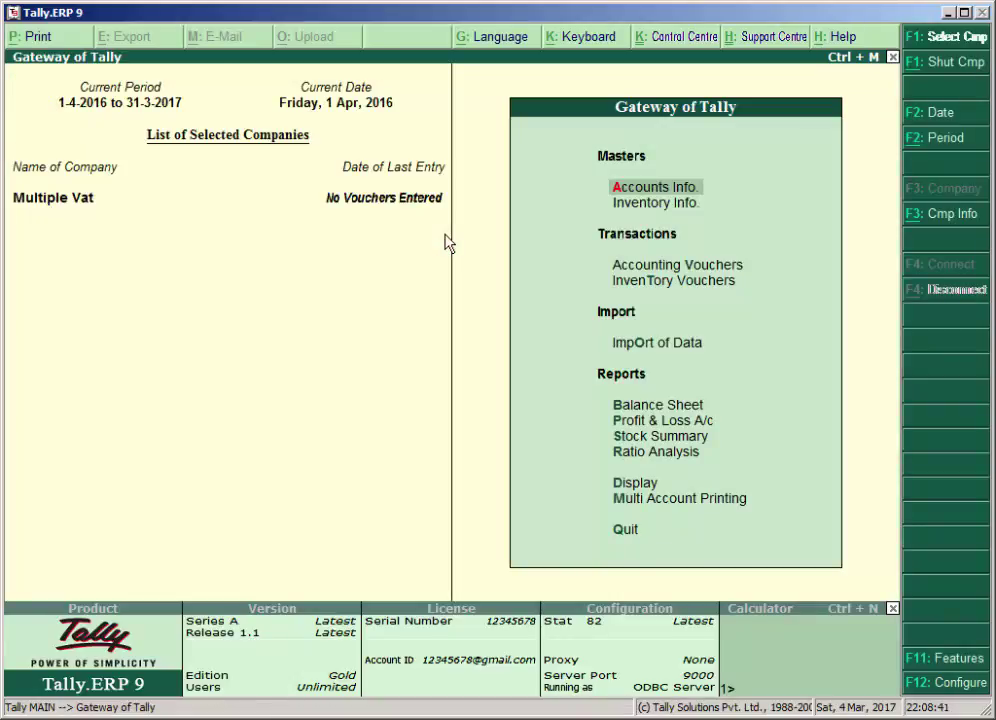
# Enable Value Added Tax and the setting of VAT details in the company's statutory and taxation features.
pyautogui.press('F11')
pyautogui.press('Down')
pyautogui.press('Down')
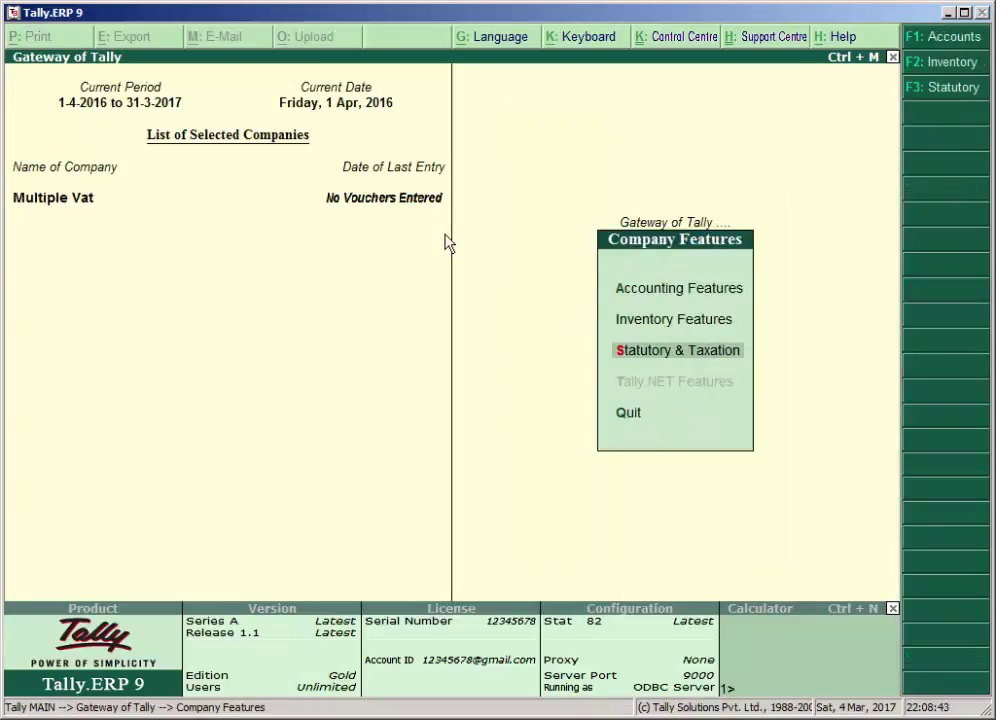
pyautogui.press('Return')
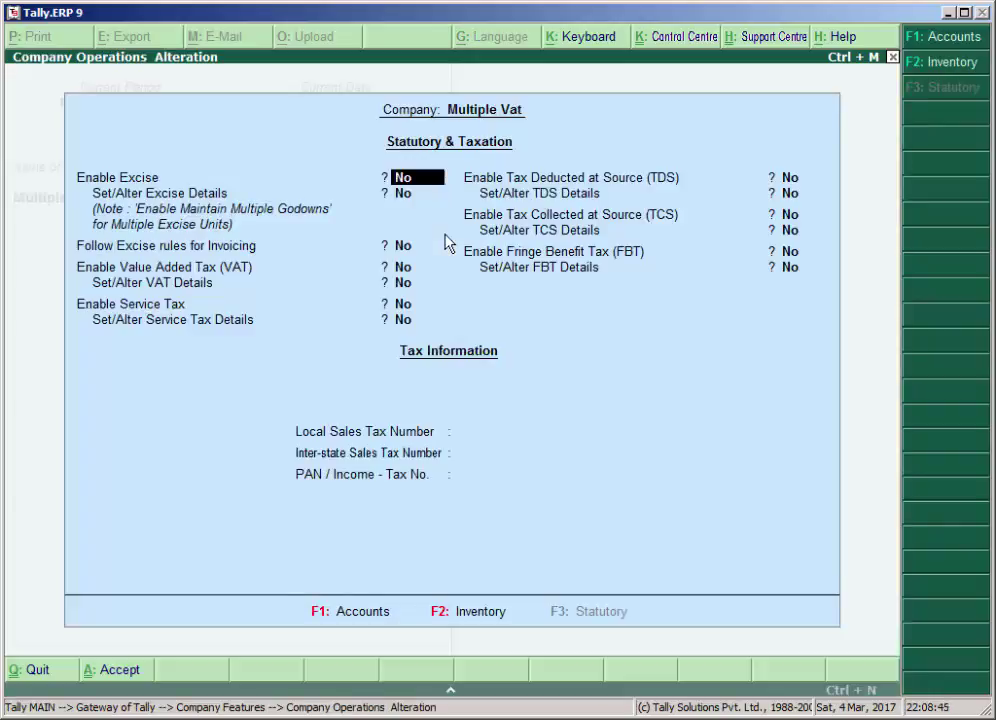
pyautogui.press('Return')
pyautogui.press('Return')
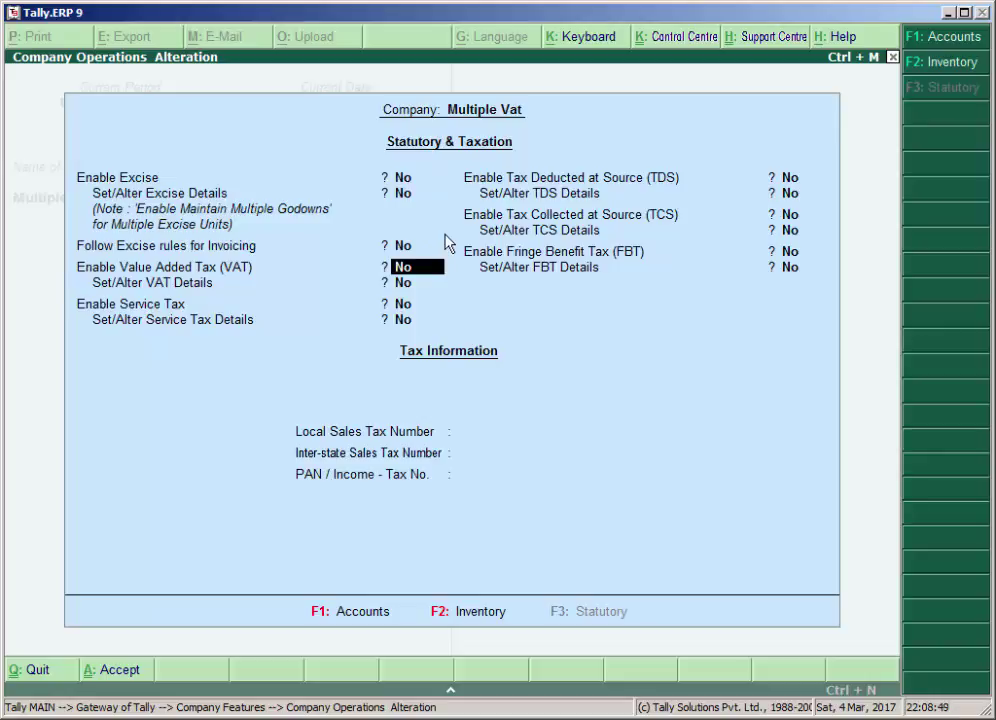
pyautogui.write('y')
pyautogui.press('Return')
pyautogui.write('y')
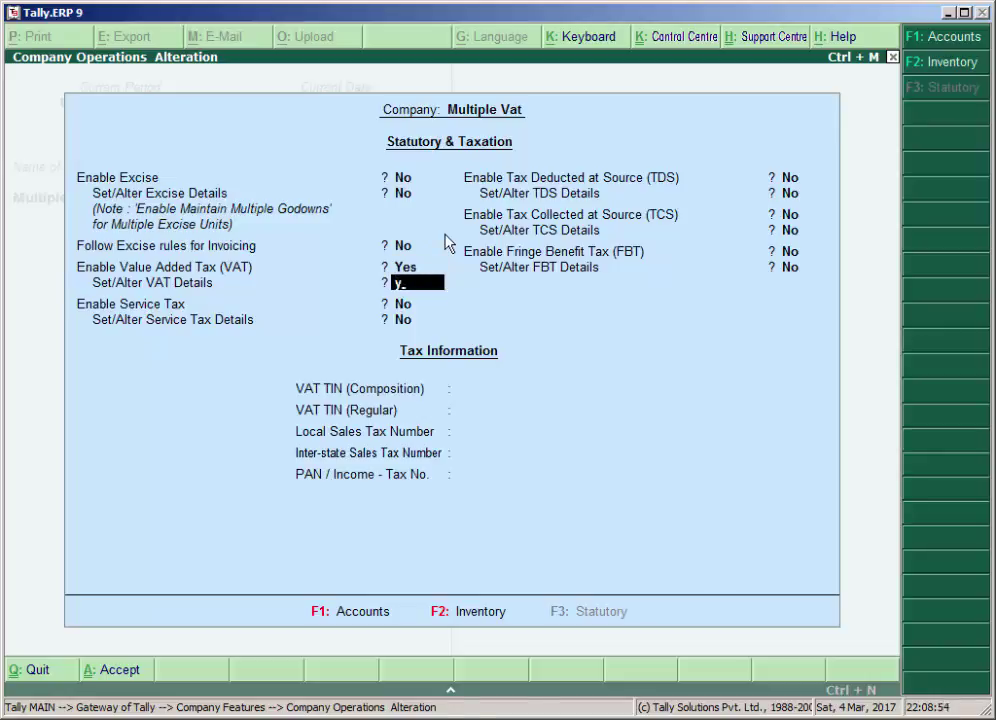
# Set the company's VAT details to Maharashtra and dealer type Regular, applicable from 1-4-2016.
pyautogui.press('Return')
pyautogui.press('Up')
pyautogui.press('Down')
pyautogui.press('Return')
pyautogui.press('Up')
pyautogui.press('Down')
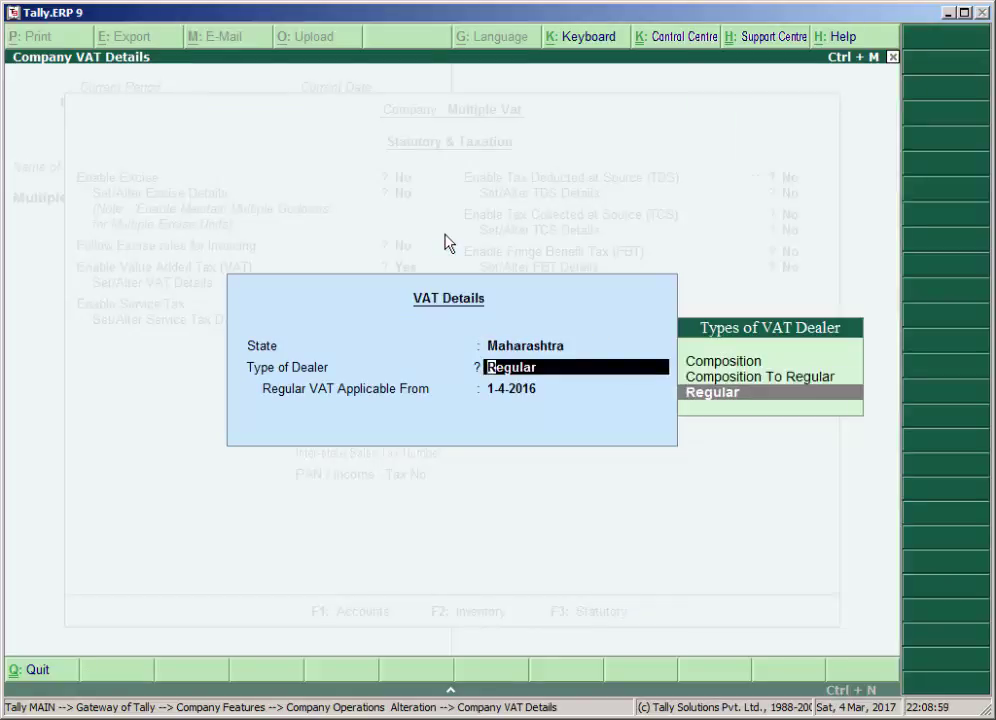
pyautogui.press('Return')
pyautogui.press('Return')
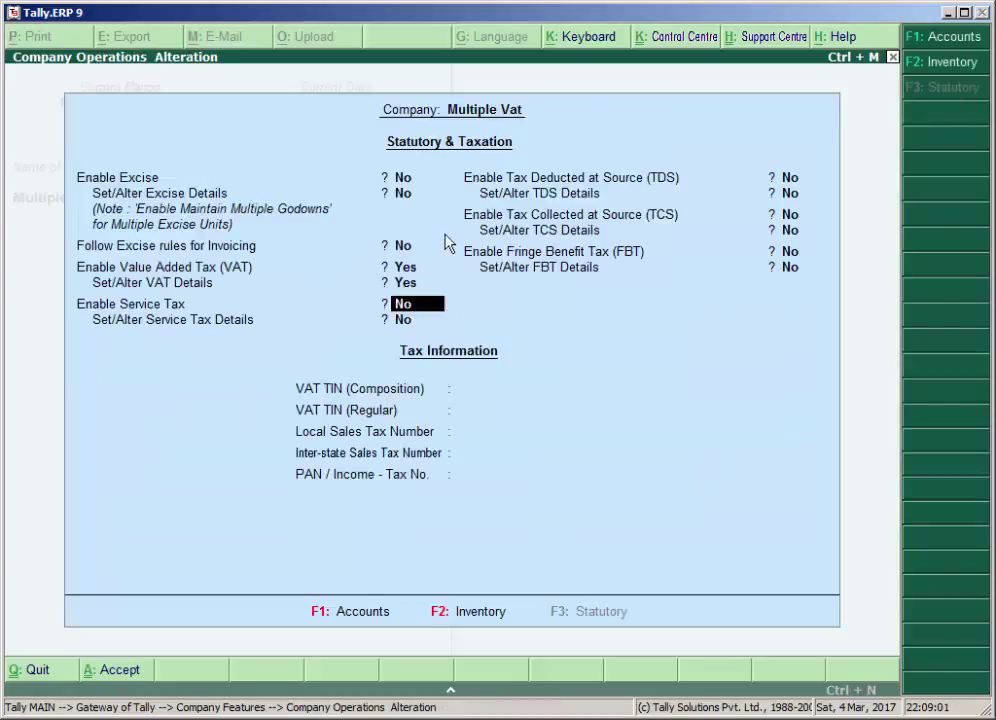
# Enter the company's regular VAT TIN and PAN / income tax number, save the statutory features and return to the Gateway of Tally.
pyautogui.press('Return')
pyautogui.press('Return')
pyautogui.press('Return')
pyautogui.press('Return')
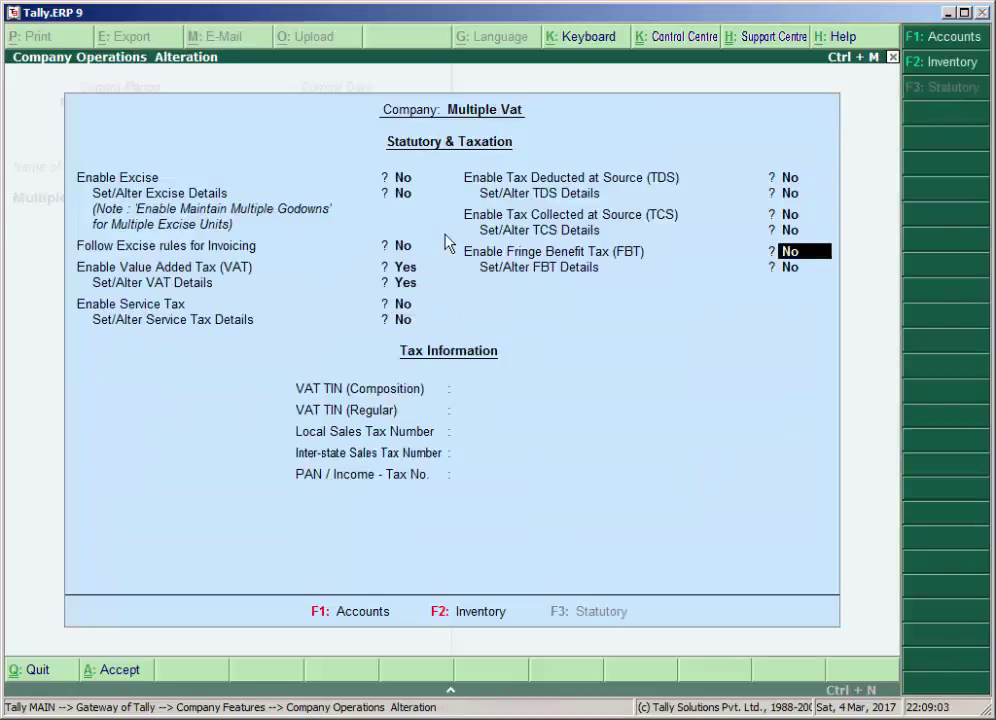
pyautogui.write('12345667')
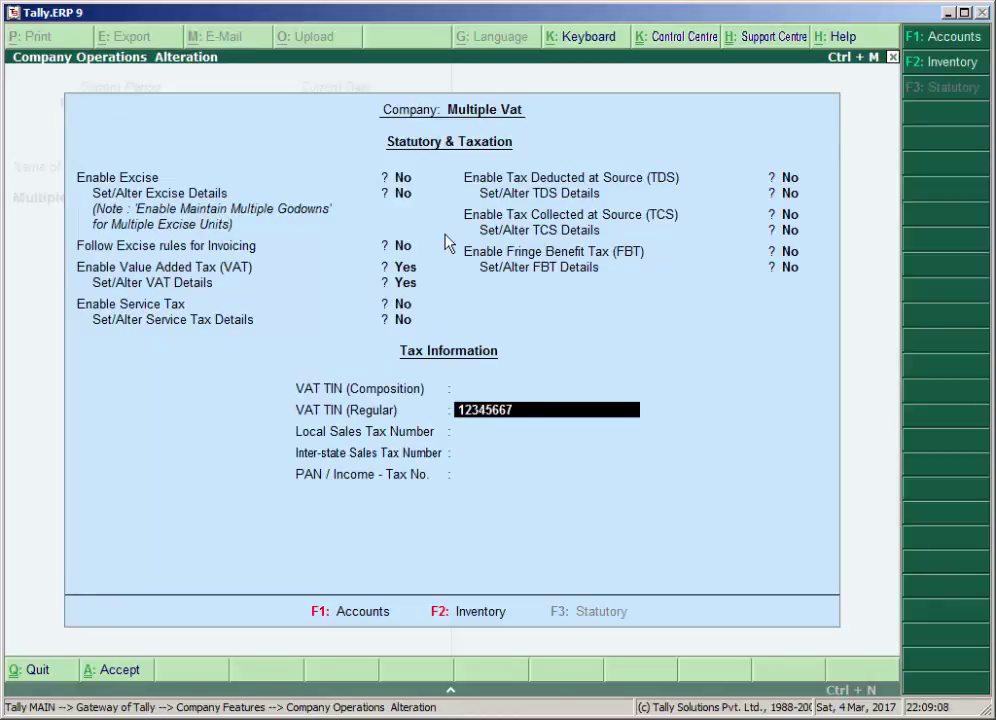
pyautogui.press('Return')
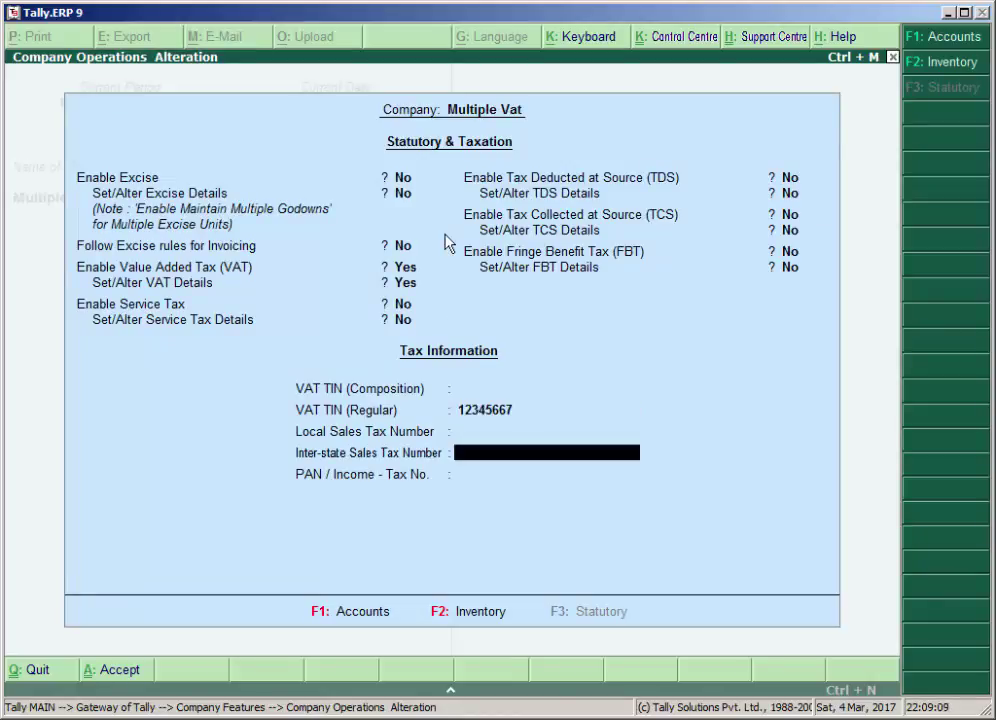
pyautogui.press('Return')
pyautogui.write('ASD345F')
pyautogui.press('Return')
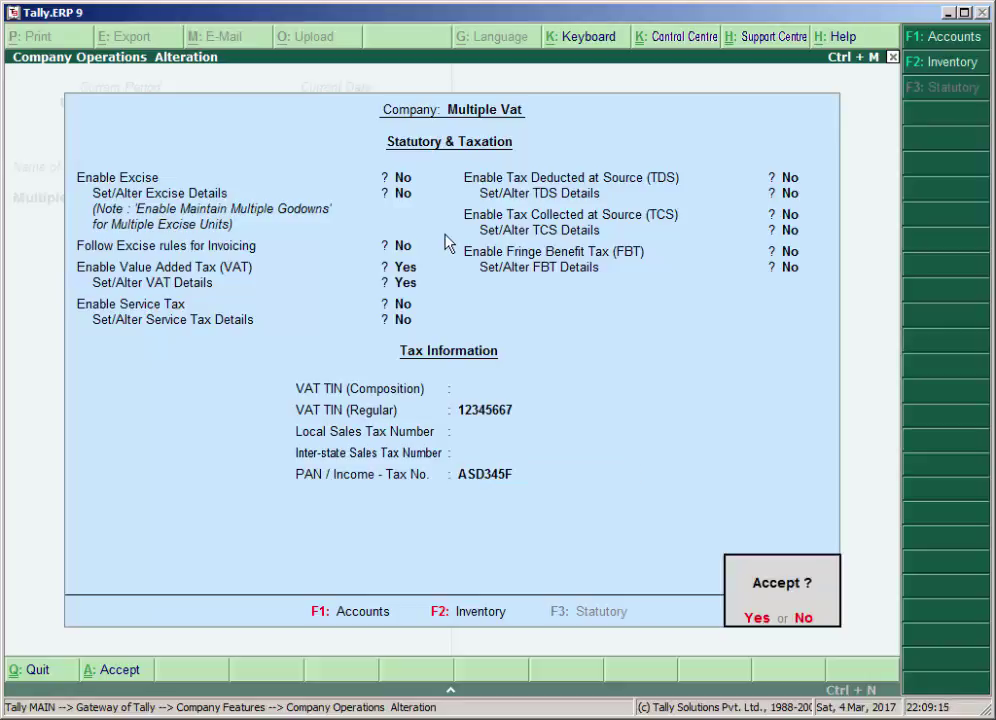
pyautogui.press('Return')
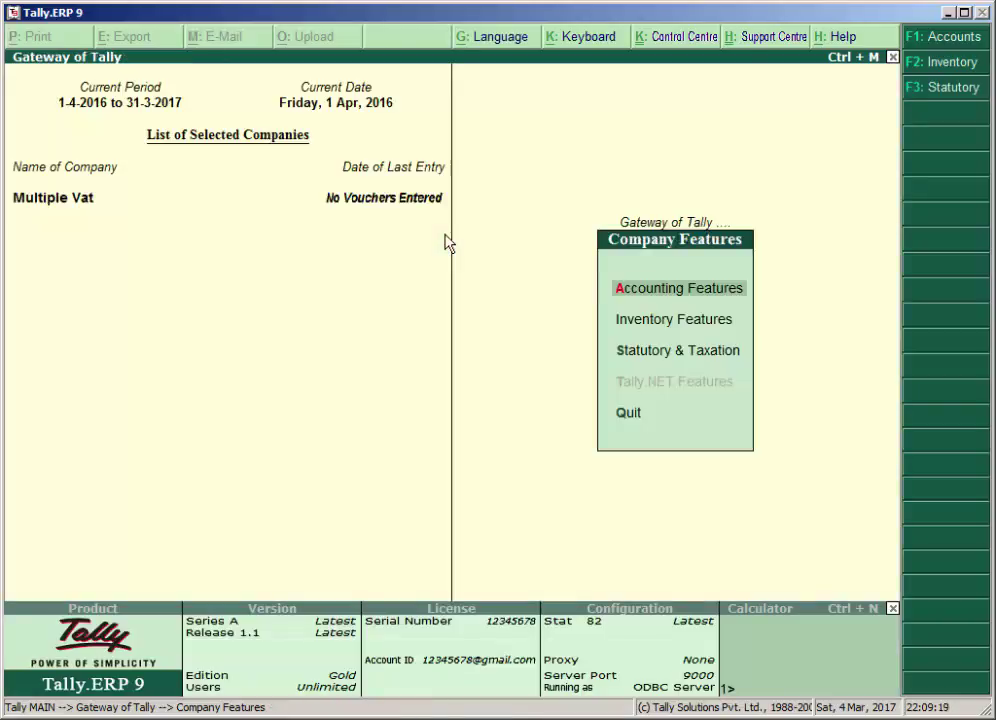
pyautogui.press('Escape')
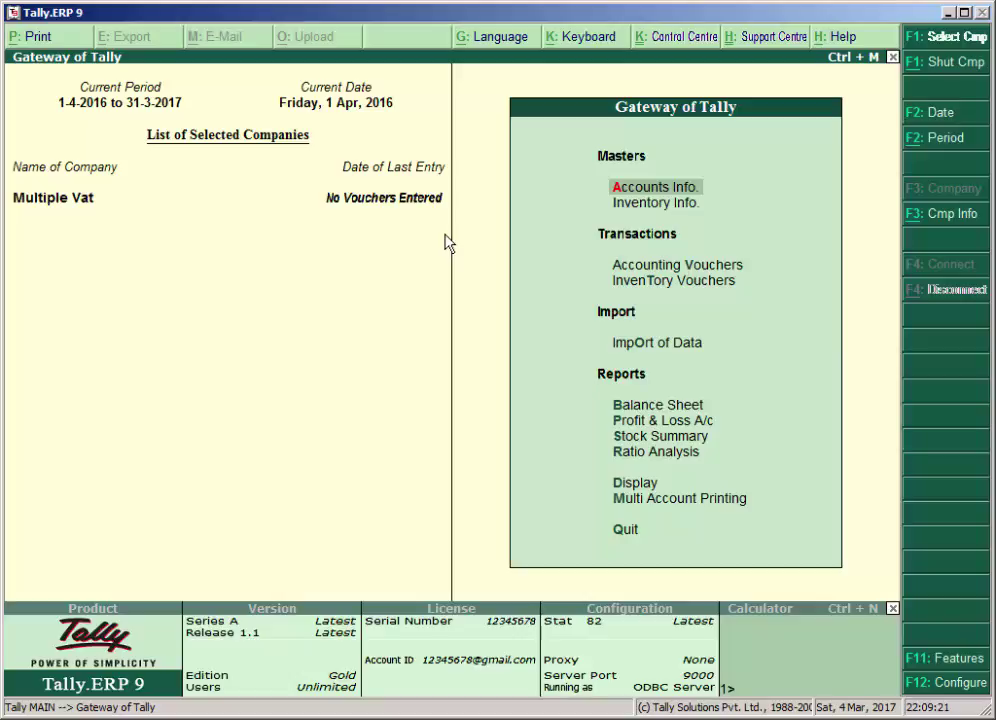
# Start creating a single stock item named "Computer" without an alias.
pyautogui.press('Down')
pyautogui.press('Down')
pyautogui.press('Up')
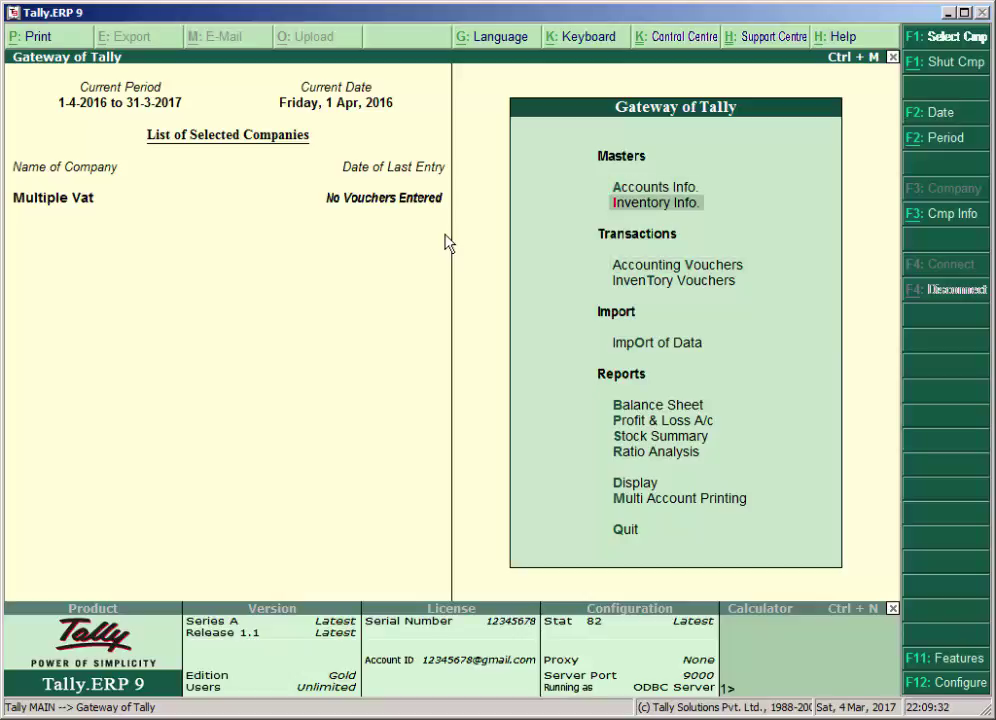
pyautogui.press('Return')
pyautogui.press('Down')
pyautogui.press('Down')
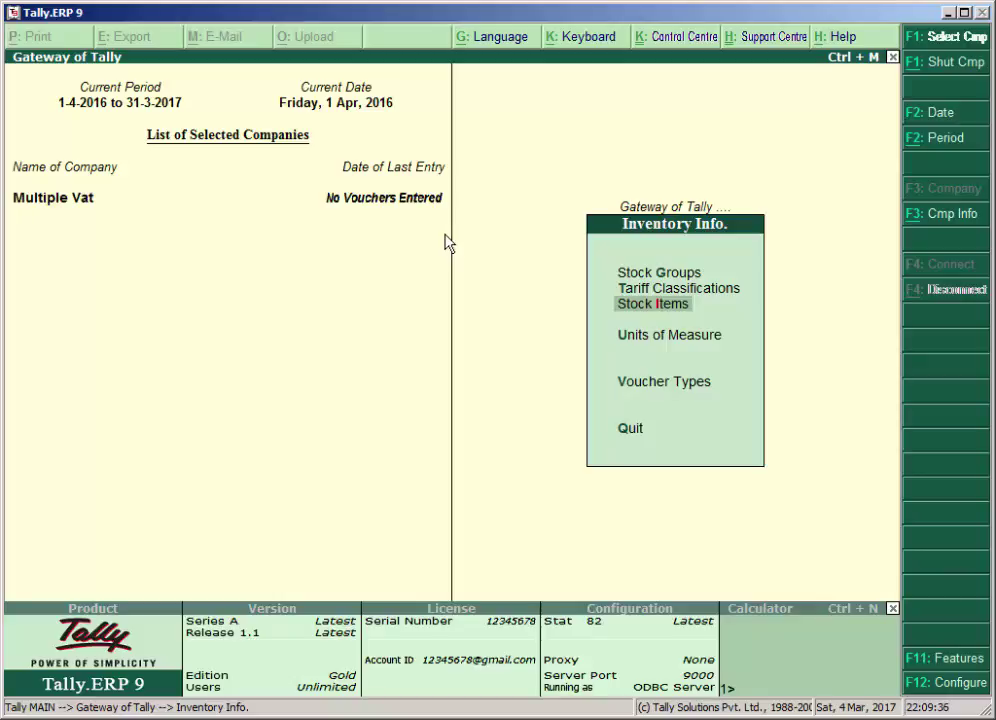
pyautogui.press('Return')
pyautogui.press('Return')
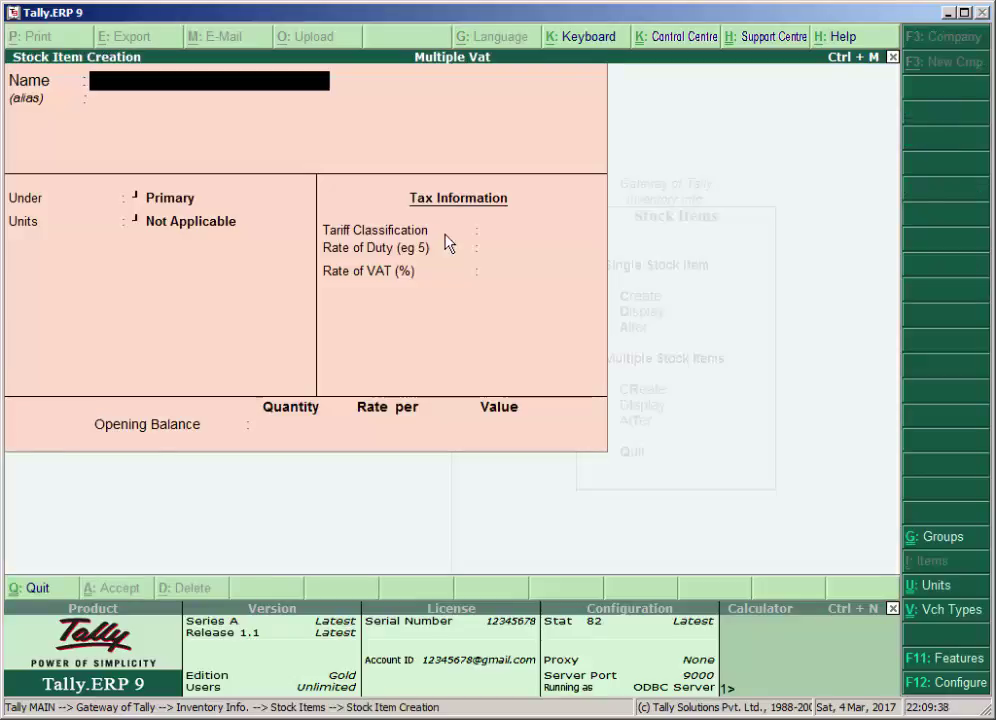
pyautogui.write('Computer')
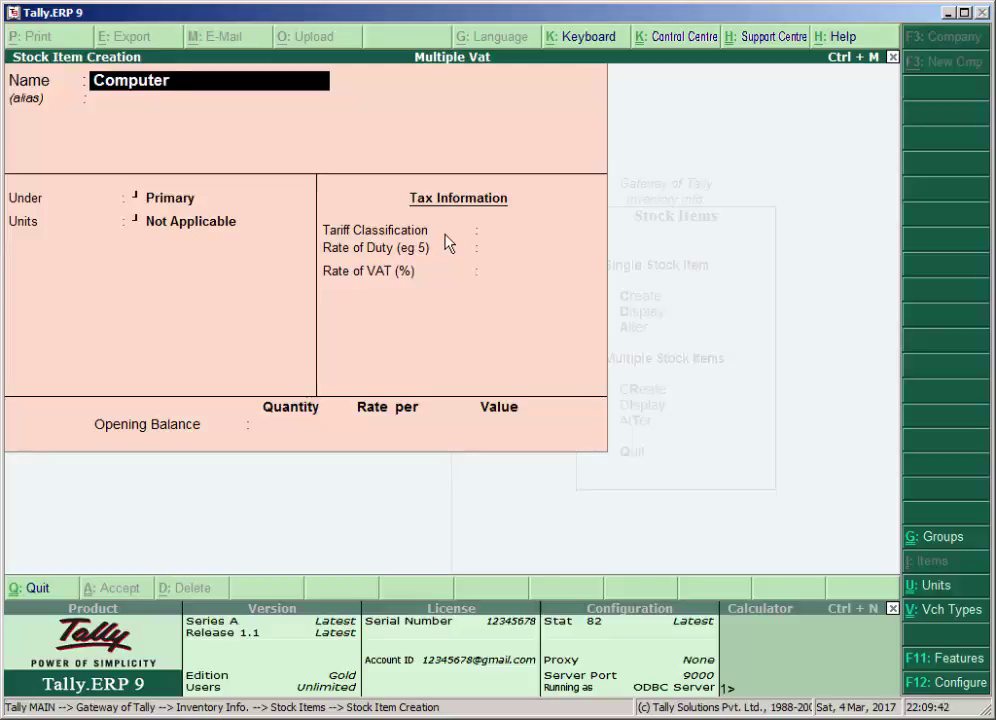
pyautogui.press('Return')
pyautogui.press('Return')
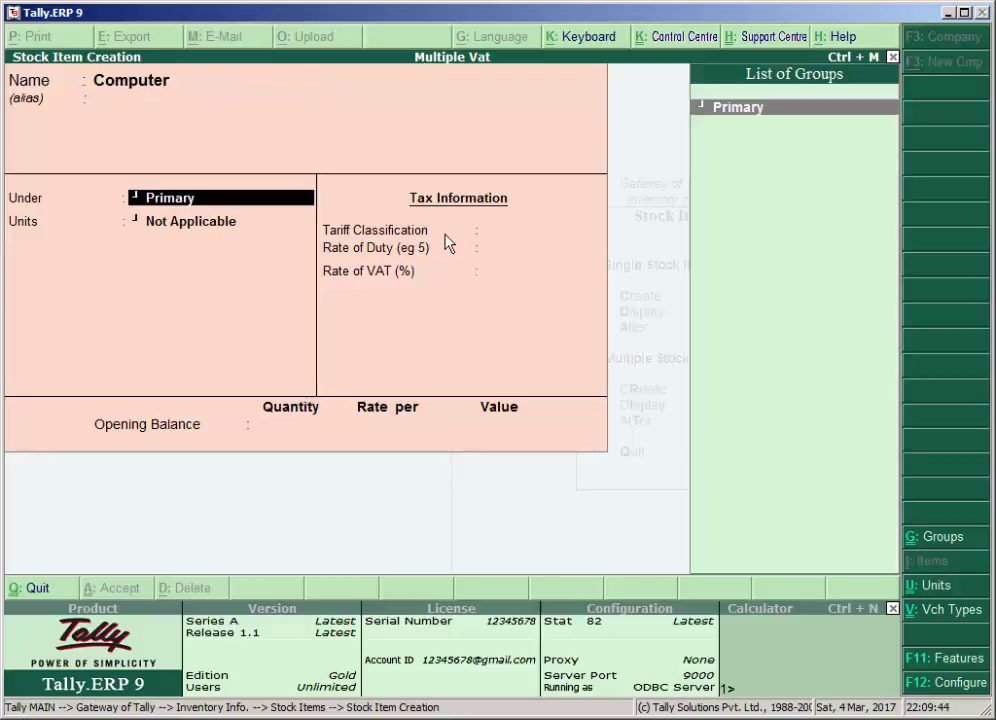
# Create a stock group named "Electronics" under Primary and assign the Computer item to it.
pyautogui.hotkey('alt', 'c')
pyautogui.write('E')
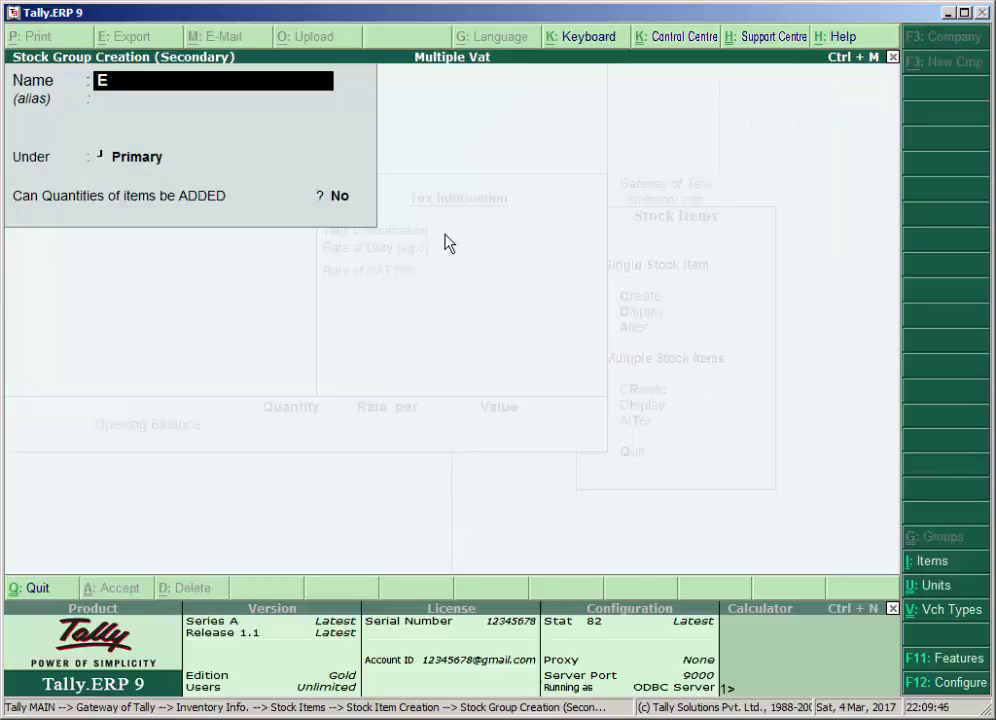
pyautogui.write('lectronics')
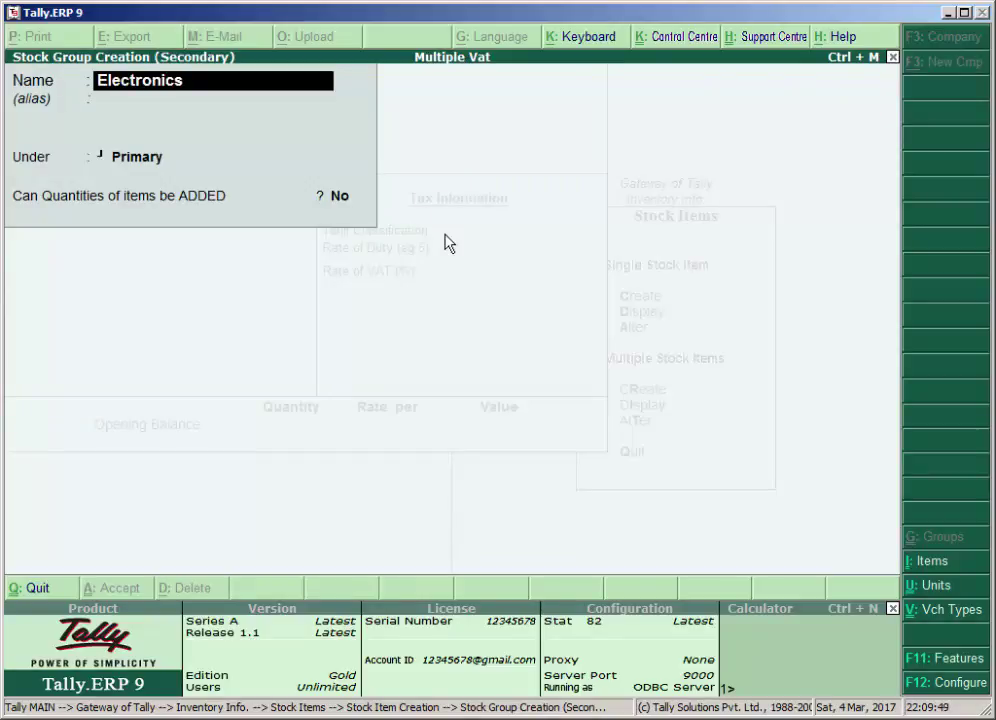
pyautogui.press('Return')
pyautogui.press('Return')
pyautogui.press('Return')
pyautogui.press('Return')
pyautogui.press('Return')
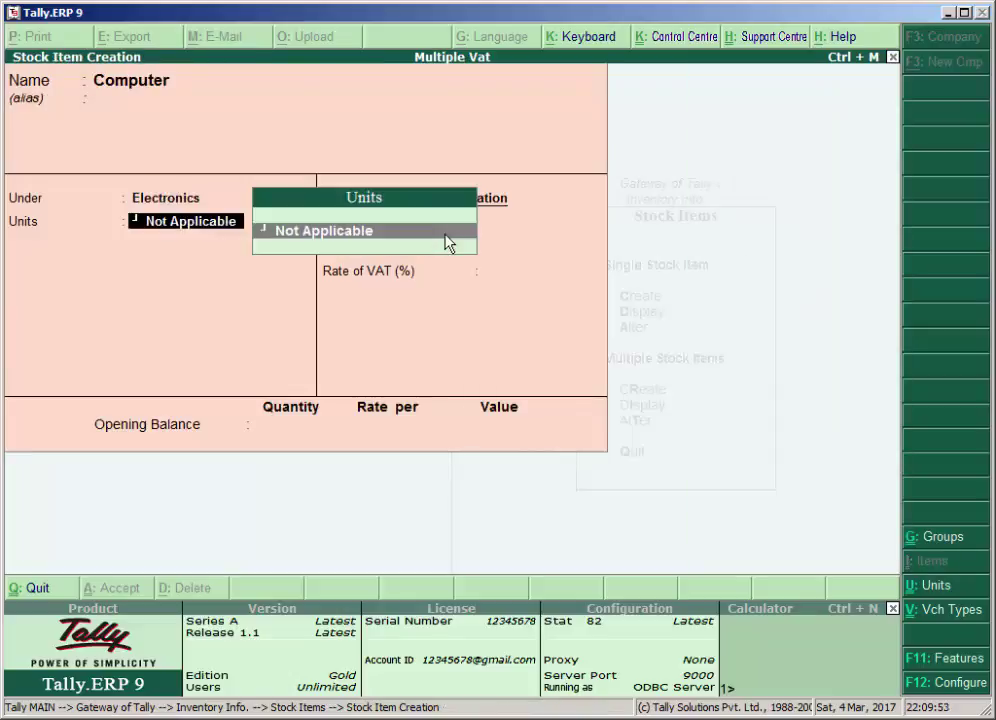
# Create a simple unit with symbol "qty" and formal name "Quantity" for the Computer item.
pyautogui.hotkey('alt', 'c')
pyautogui.write('qty')
pyautogui.press('Return')
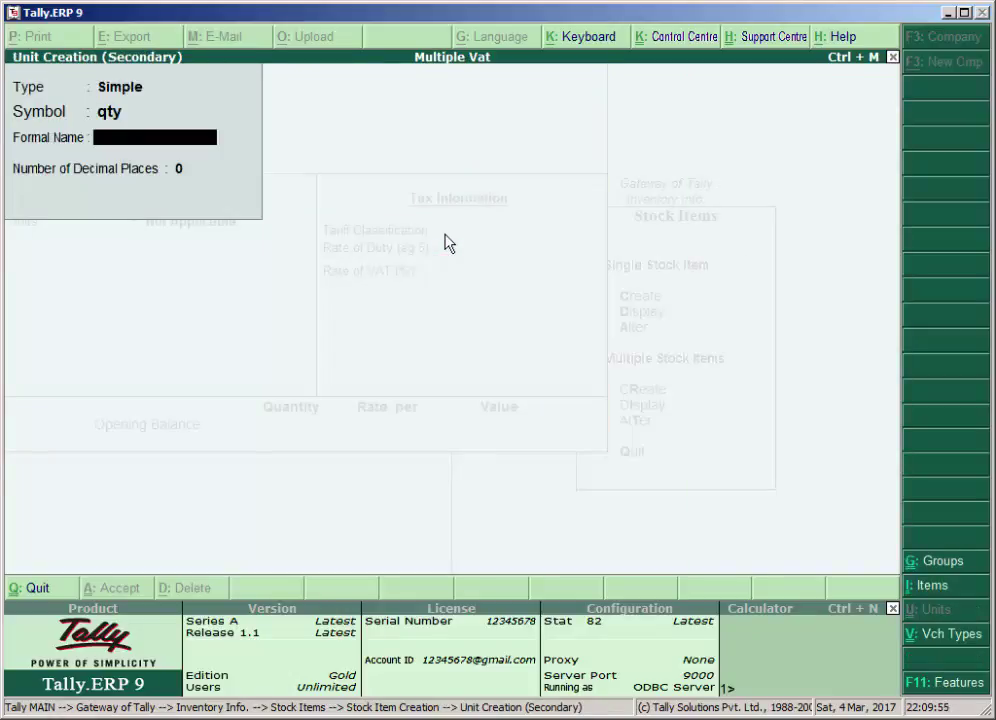
pyautogui.write('Quantity')
pyautogui.press('Return')
pyautogui.press('Return')
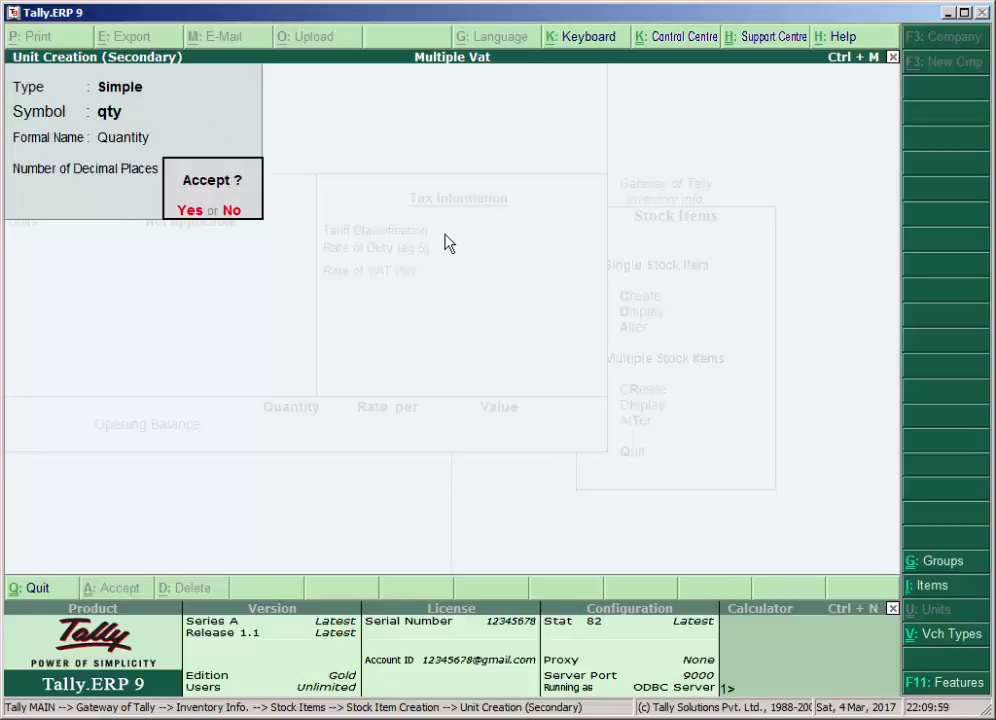
pyautogui.press('y')
# Save the unit and set the Computer item's rate of duty and rate of VAT to 4 each.
pyautogui.press('Return')
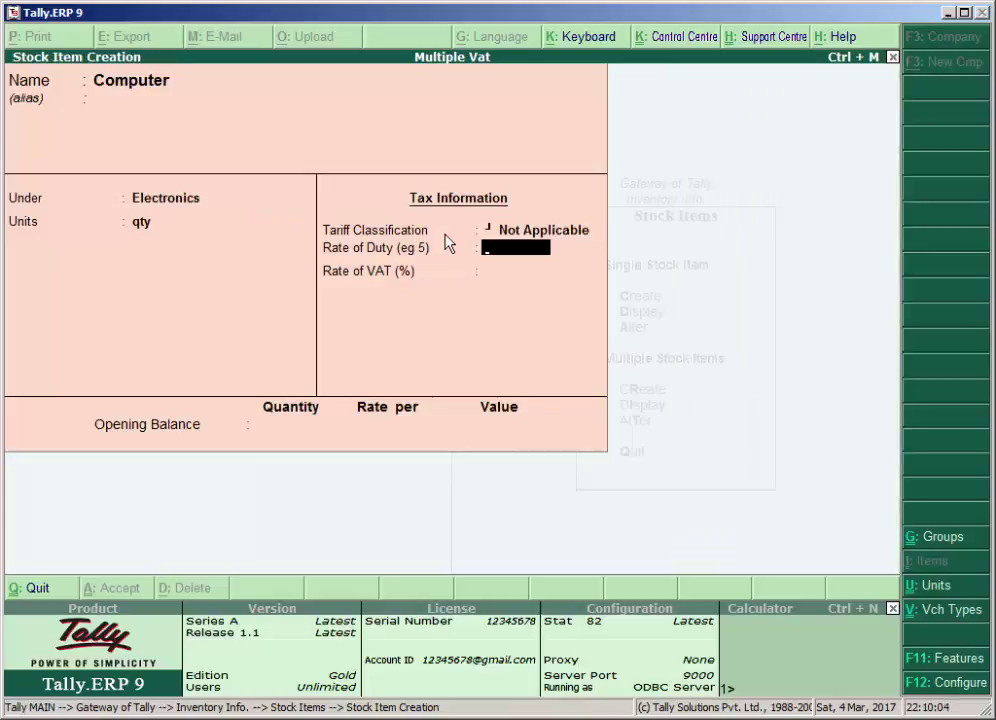
pyautogui.write('4')
pyautogui.press('Return')
pyautogui.write('4%')
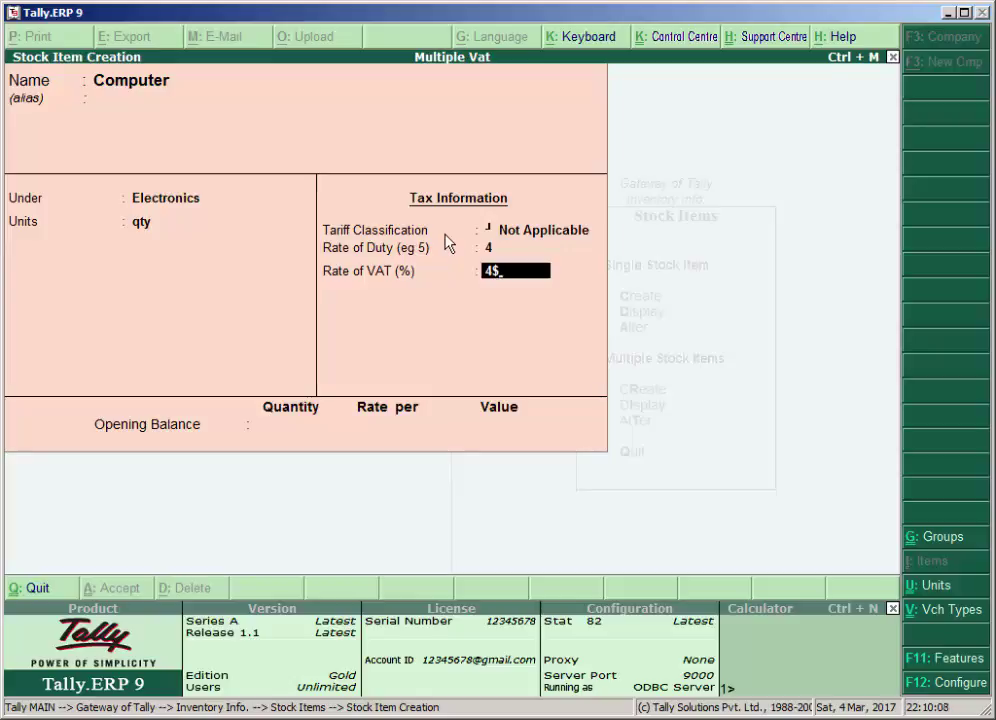
pyautogui.press('Return')
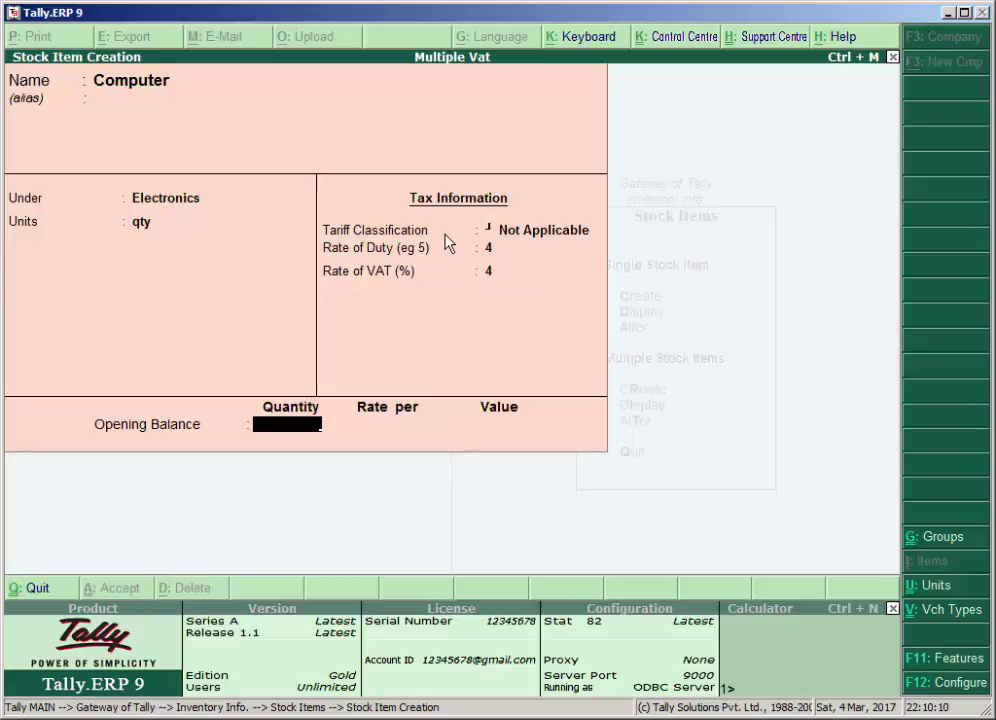
# Enter an opening balance of 50 qty at a rate of 15000 for Computer and save the stock item.
pyautogui.write('50')
pyautogui.press('Return')
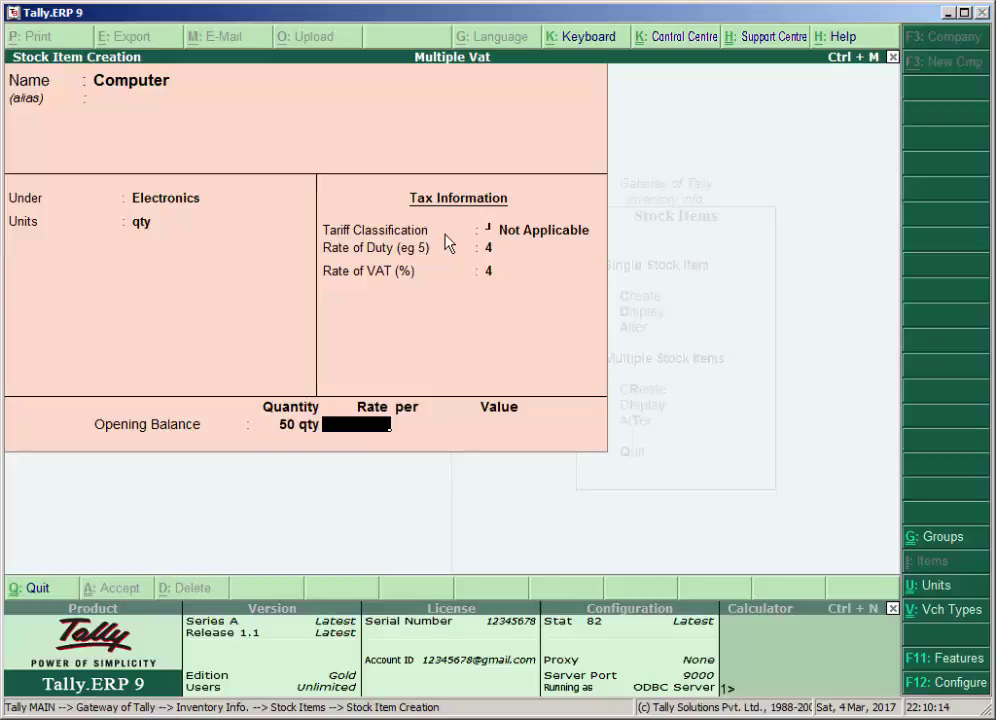
pyautogui.write('15000')
pyautogui.press('Return')
pyautogui.press('Return')
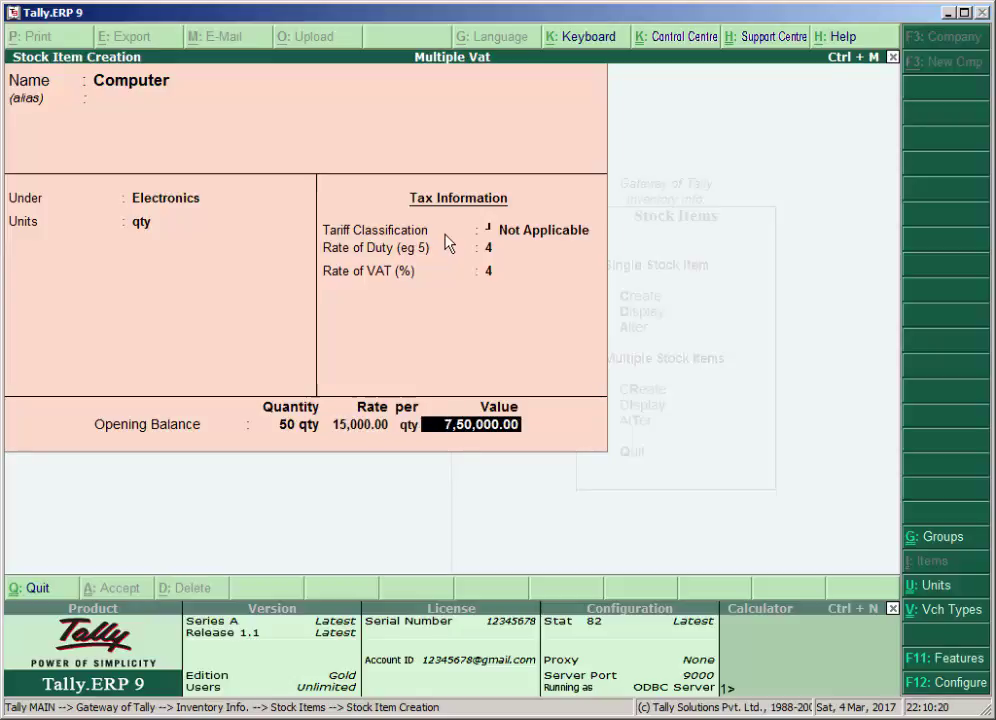
pyautogui.press('Return')
pyautogui.press('Return')
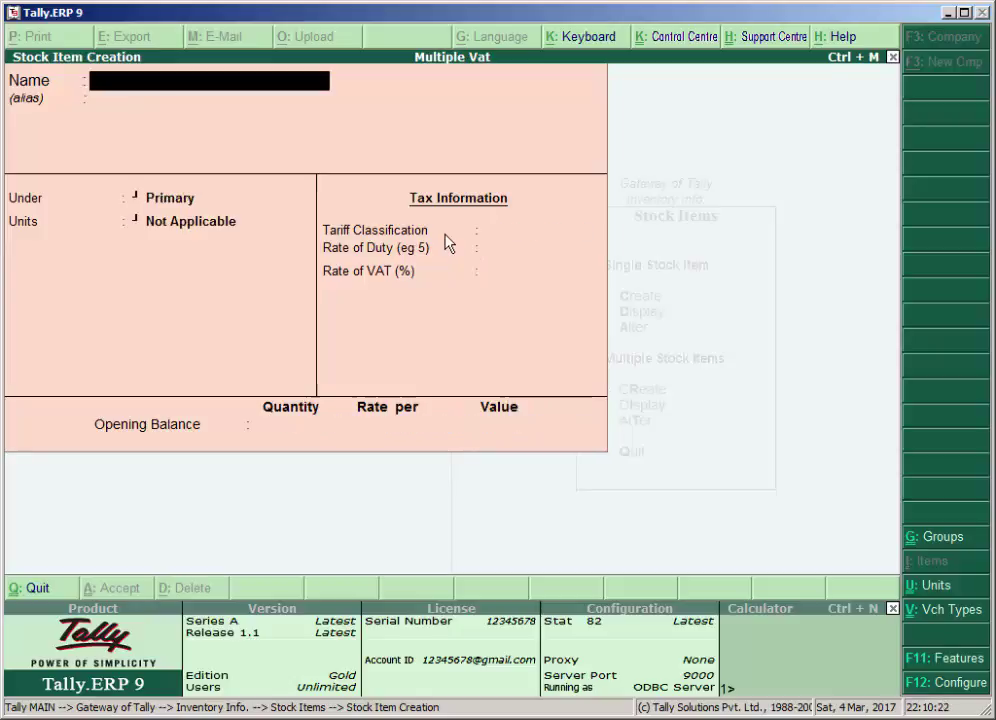
# Start a stock item named "Chair" without an alias and create the stock group "Furniture" under Primary for it.
pyautogui.write('Chair')
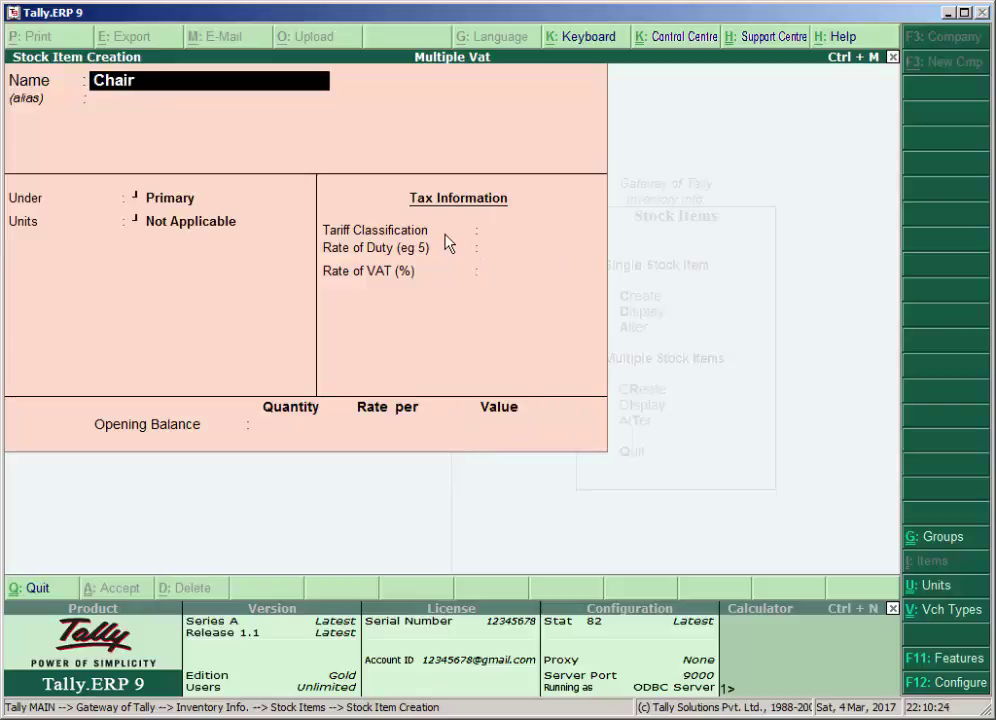
pyautogui.press('Return')
pyautogui.press('Return')
pyautogui.hotkey('alt', 'c')
pyautogui.write('F')
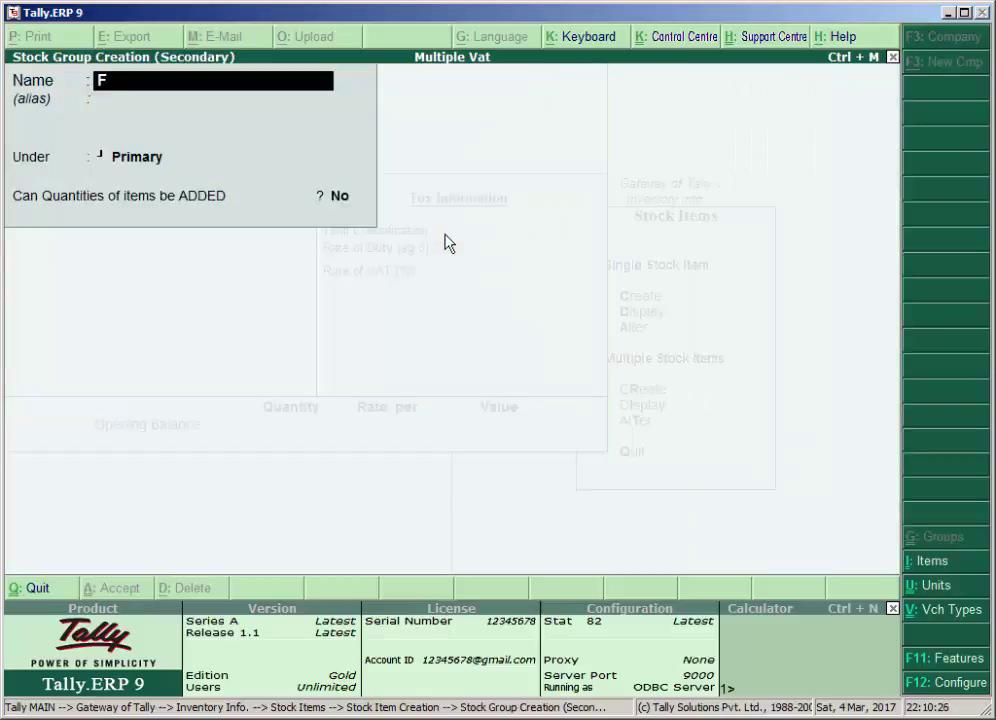
pyautogui.write('urniture')
pyautogui.press('Return')
pyautogui.press('Return')
pyautogui.press('Return')
pyautogui.press('Return')
pyautogui.press('Return')
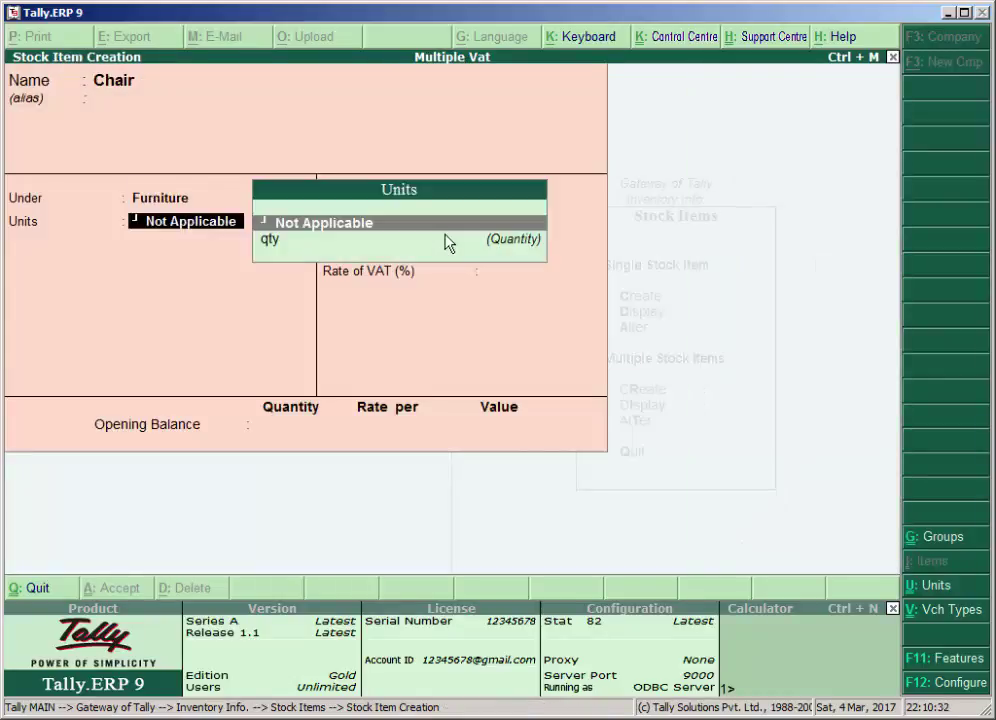
# Create a simple unit with symbol "nos", formal name "Numbers" and 0 decimal places for the Chair item.
pyautogui.hotkey('alt', 'c')
pyautogui.write('nos')
pyautogui.press('Return')
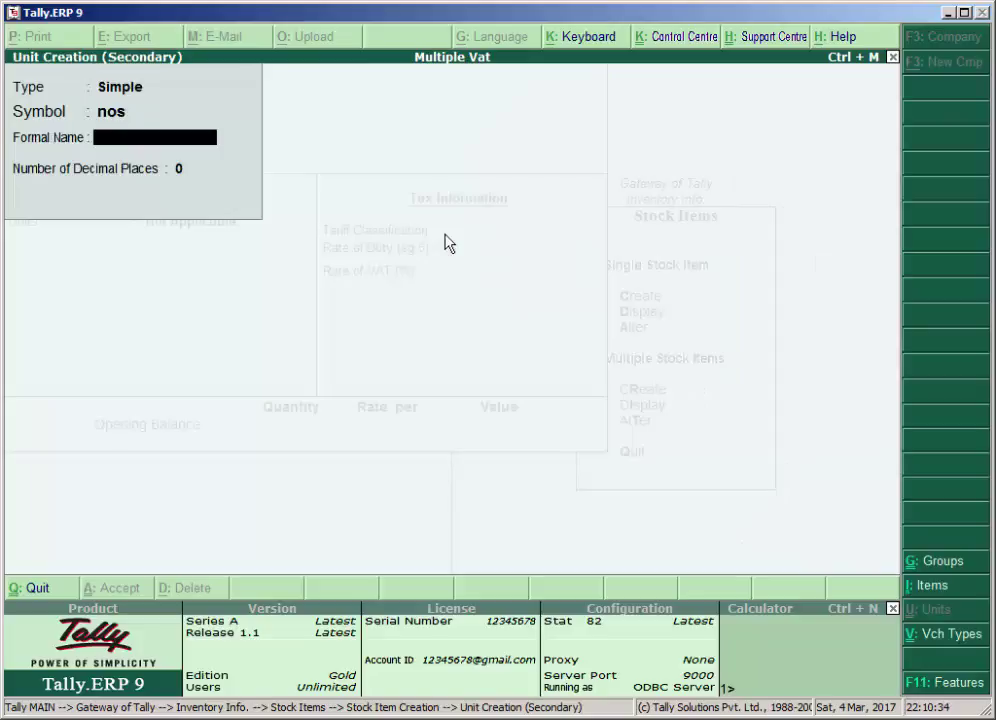
pyautogui.write('Numbers')
pyautogui.press('Return')
pyautogui.press('Return')
pyautogui.press('Return')
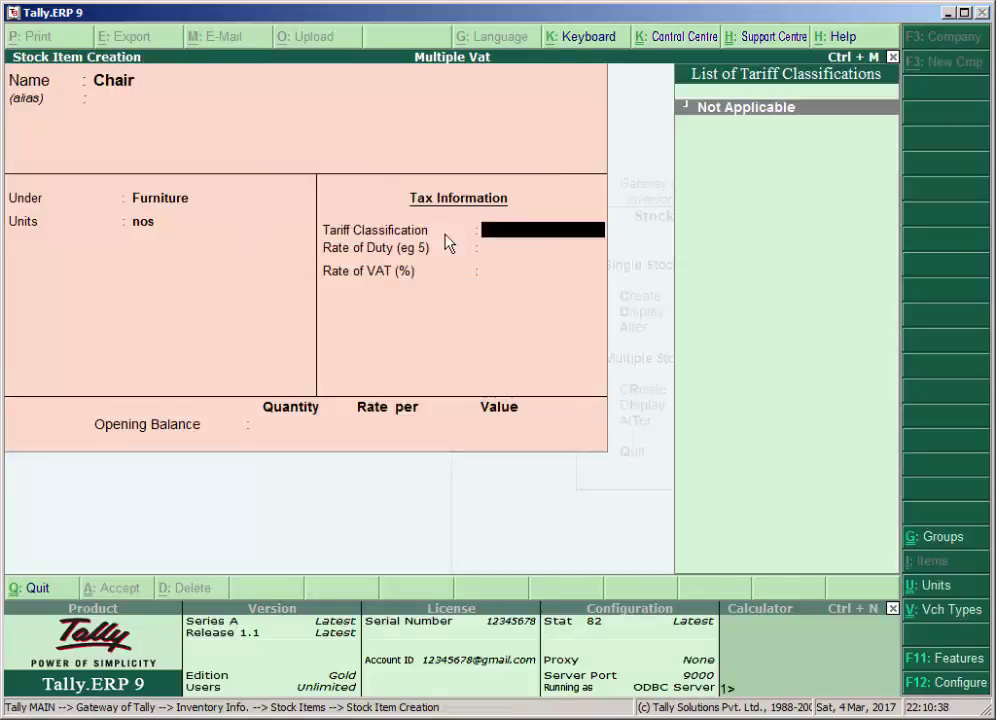
# Set Chair's tariff classification to Not Applicable and its rate of duty and rate of VAT to 12.5.
pyautogui.press('Return')
pyautogui.write('12.')
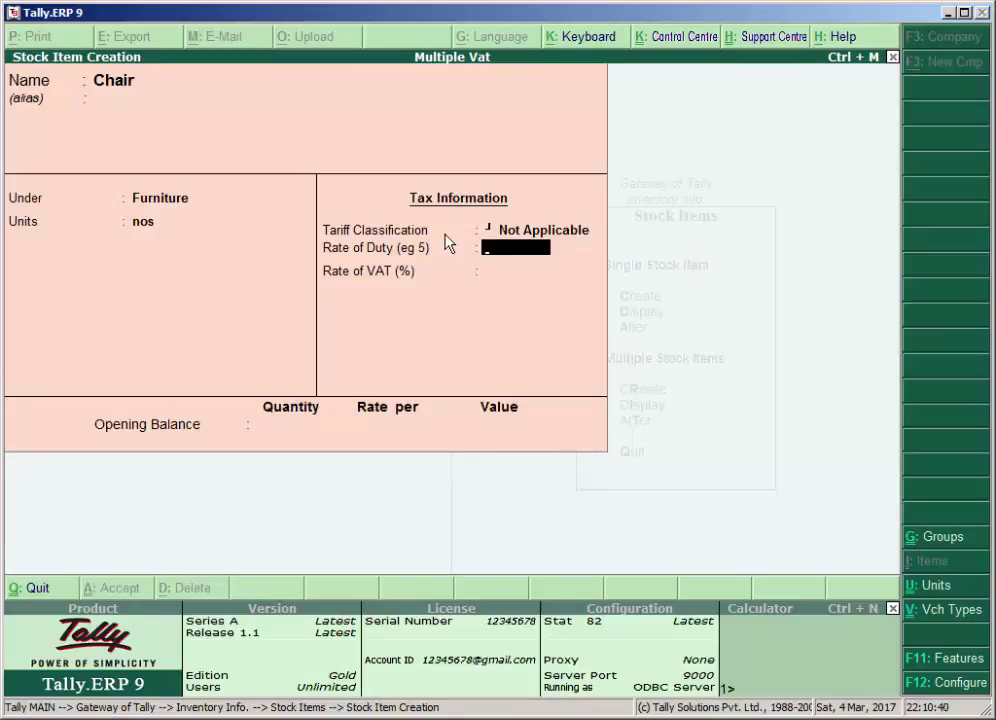
pyautogui.write('5')
pyautogui.press('Return')
pyautogui.write('12.5%')
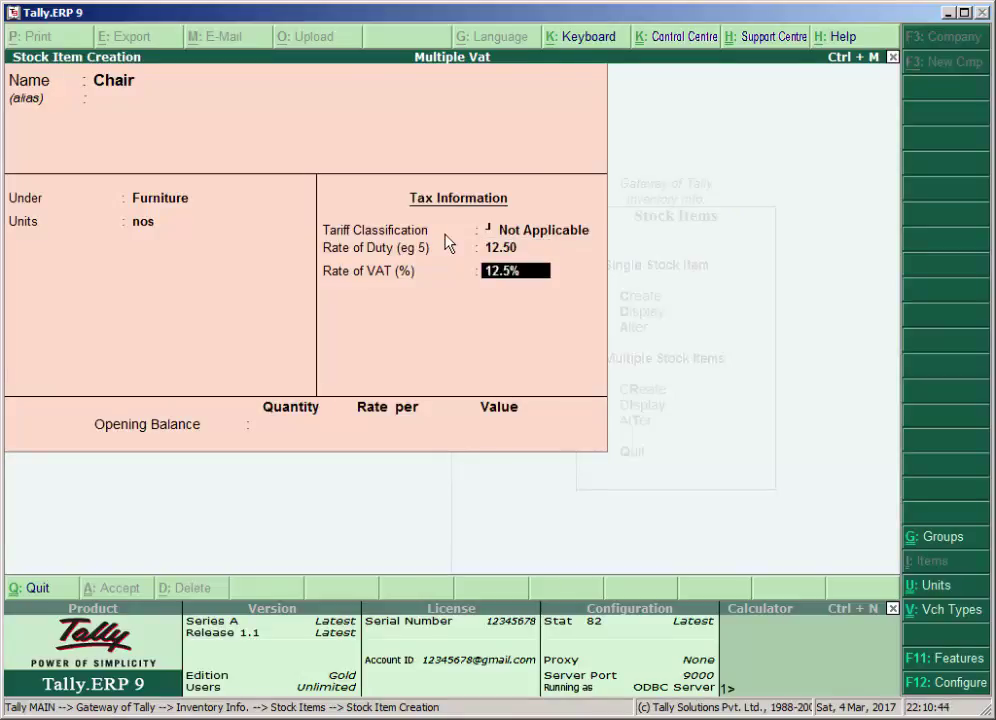
pyautogui.press('Return')
# Enter an opening balance of 100 nos at a rate of 250 per nos for Chair.
pyautogui.write('100')
pyautogui.press('Return')
pyautogui.write('250')
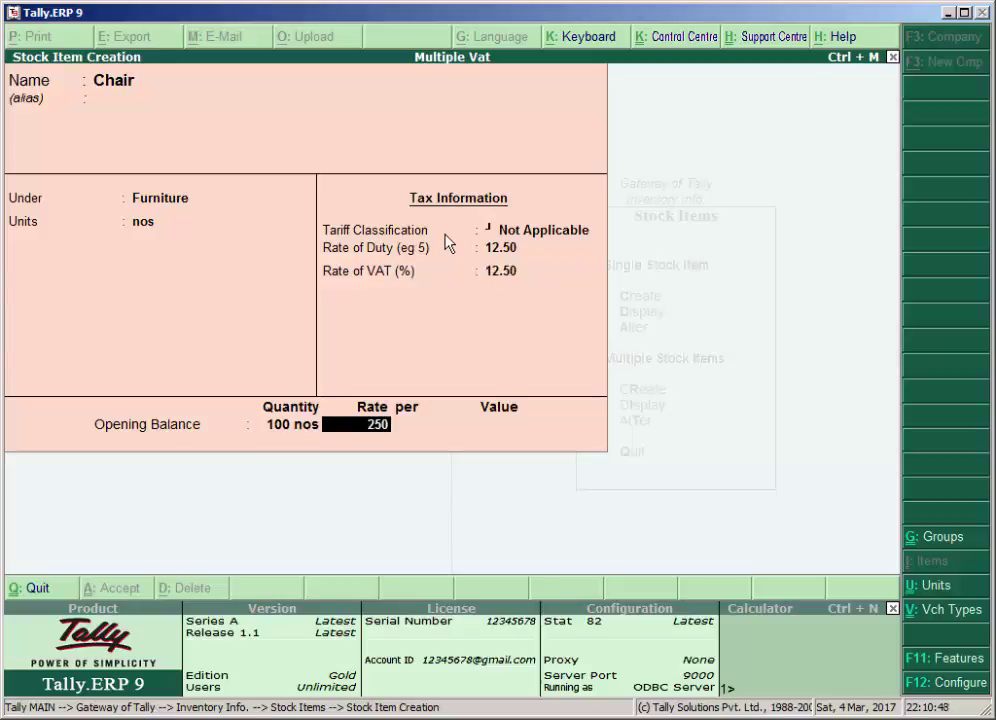
pyautogui.press('Return')
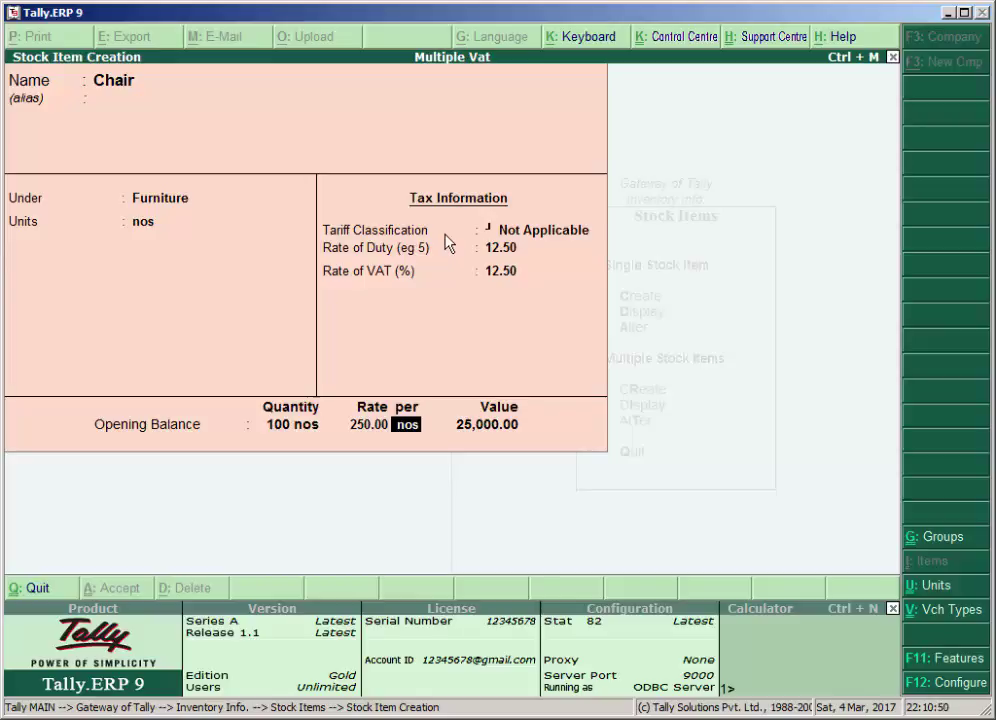
pyautogui.press('Return')
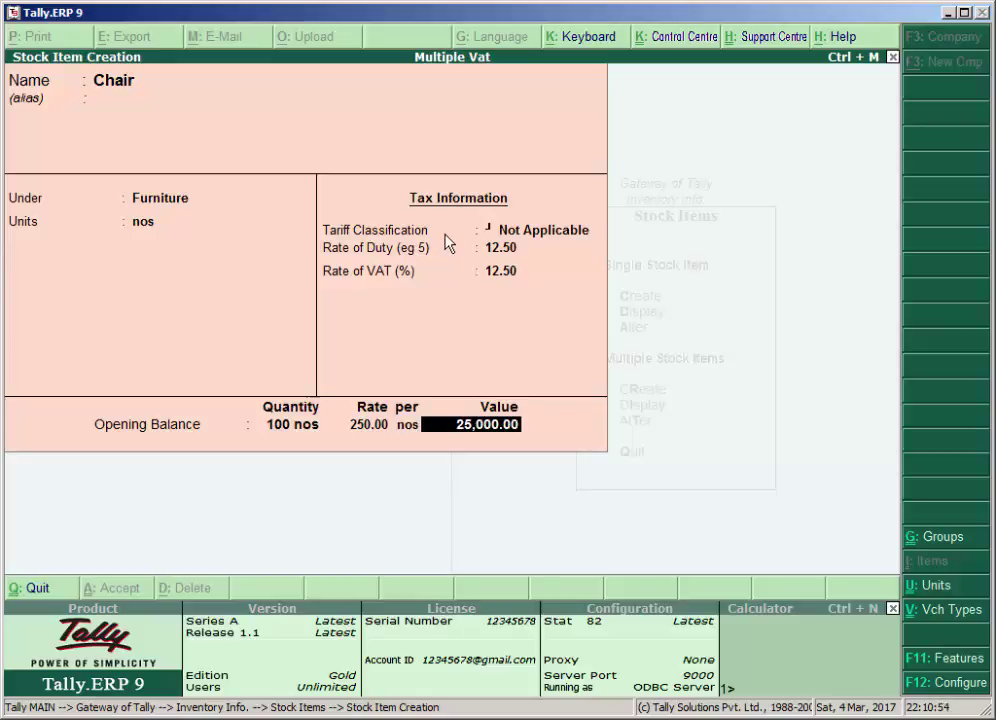
# Set Chair's opening rate to 450 per nos and save the stock item.
pyautogui.press('BackSpace')
pyautogui.press('BackSpace')
pyautogui.write('450')
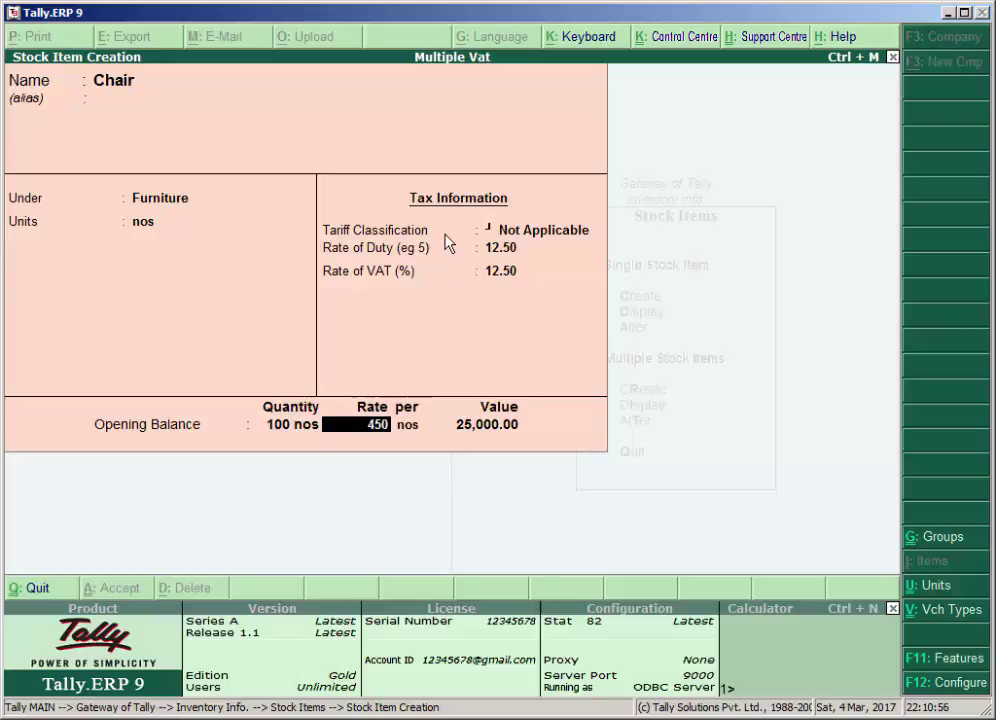
pyautogui.press('Return')
pyautogui.press('Return')
pyautogui.press('Return')
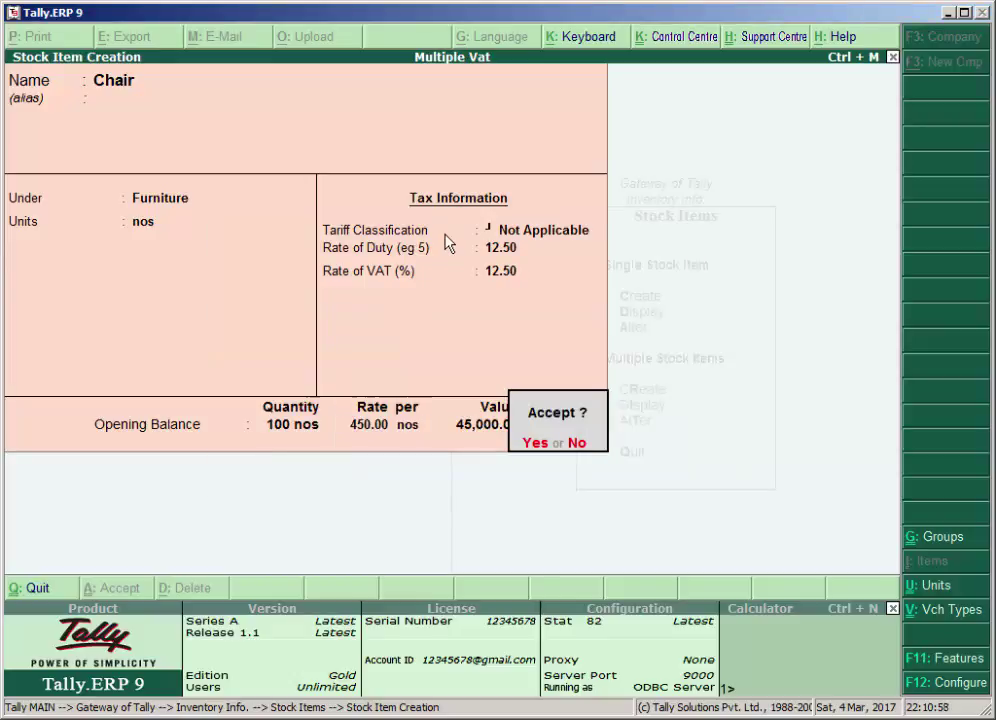
pyautogui.write('y')
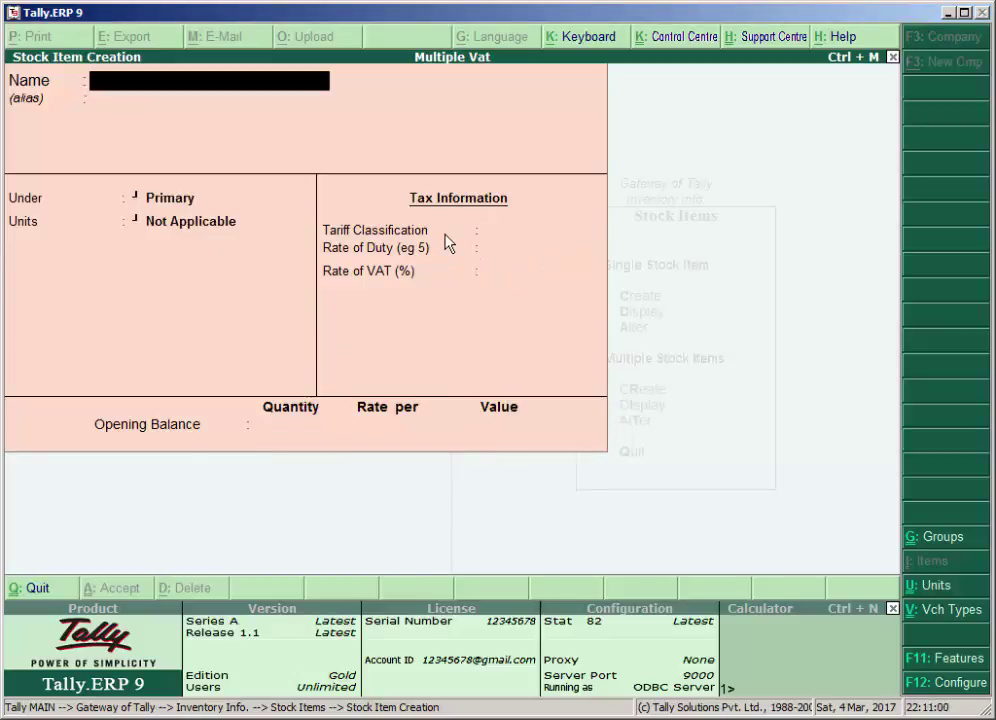
# Start a stock item named "Table" without an alias, under the Furniture group with the unit nos.
pyautogui.write('Table')
pyautogui.press('Return')
pyautogui.press('Return')
pyautogui.press('Down')
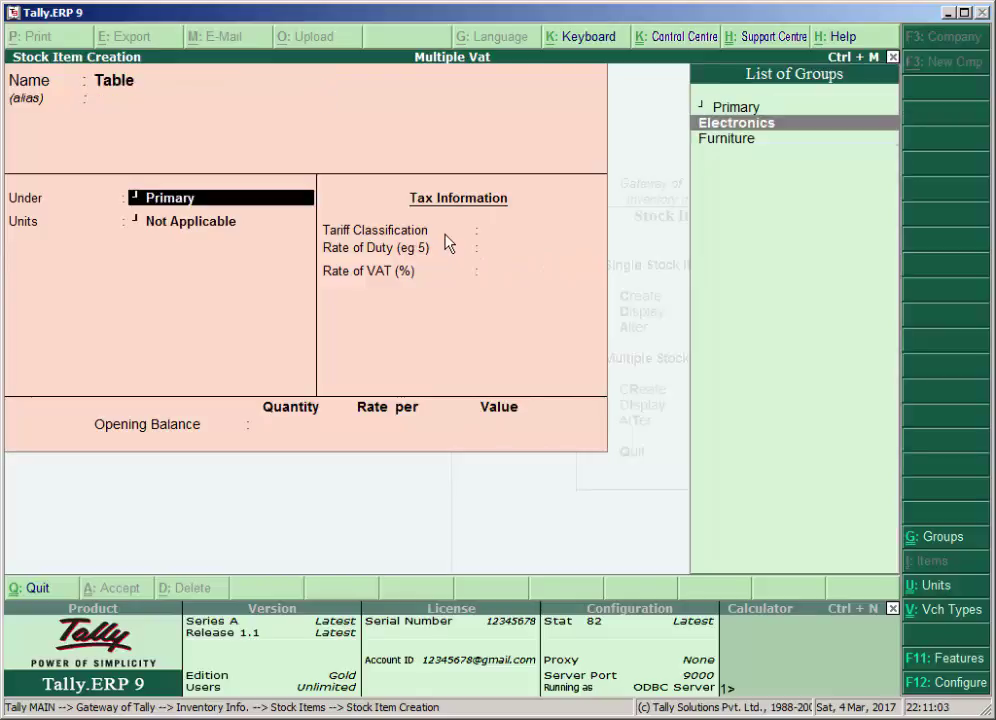
pyautogui.press('Down')
pyautogui.press('Return')
pyautogui.press('Down')
pyautogui.press('Return')
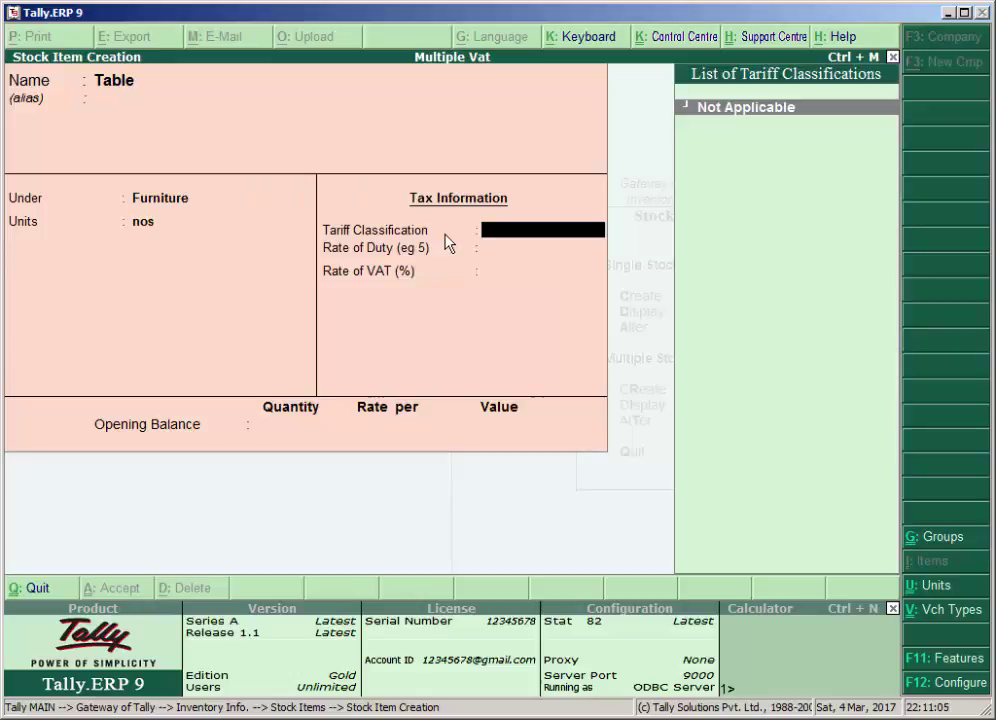
# Set Table's tariff classification to Not Applicable and its rate of duty and rate of VAT to 12.5.
pyautogui.press('Return')
pyautogui.write('12.5')
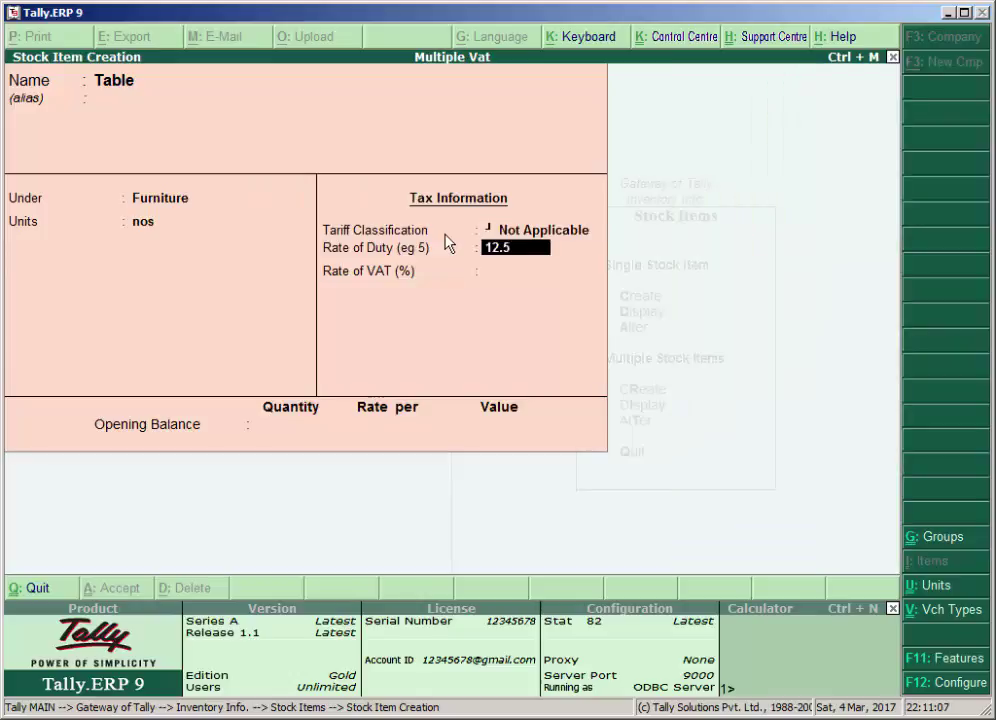
pyautogui.press('Return')
pyautogui.write('12.5')
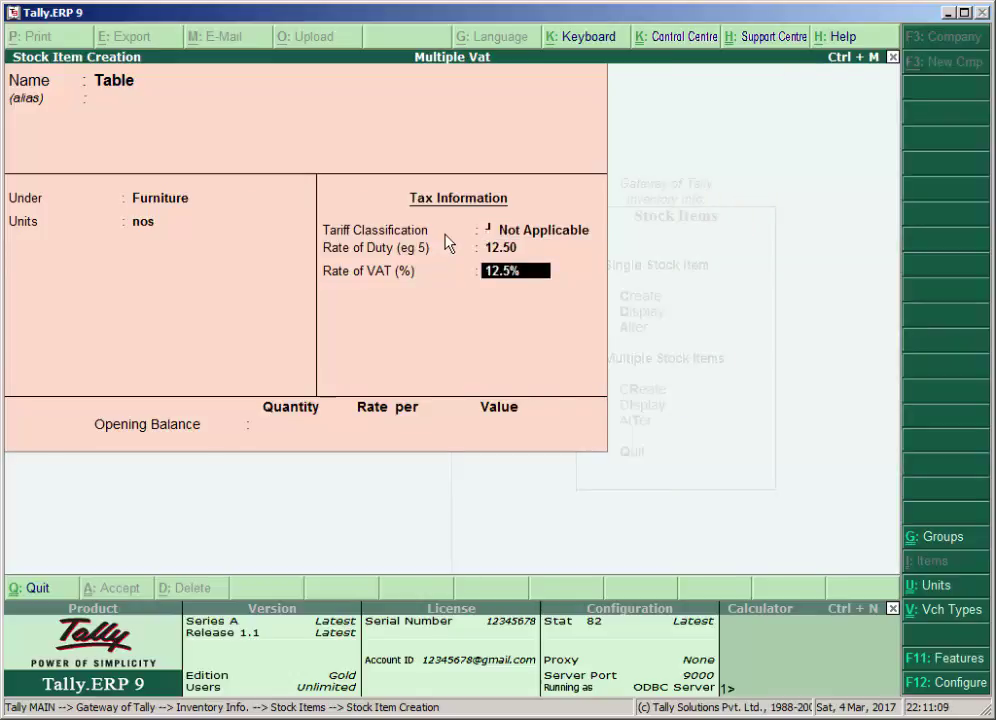
pyautogui.press('Return')
# Enter an opening balance of 100 nos at a rate of 1500 for Table, save the item and return to the Gateway of Tally.
pyautogui.write('100')
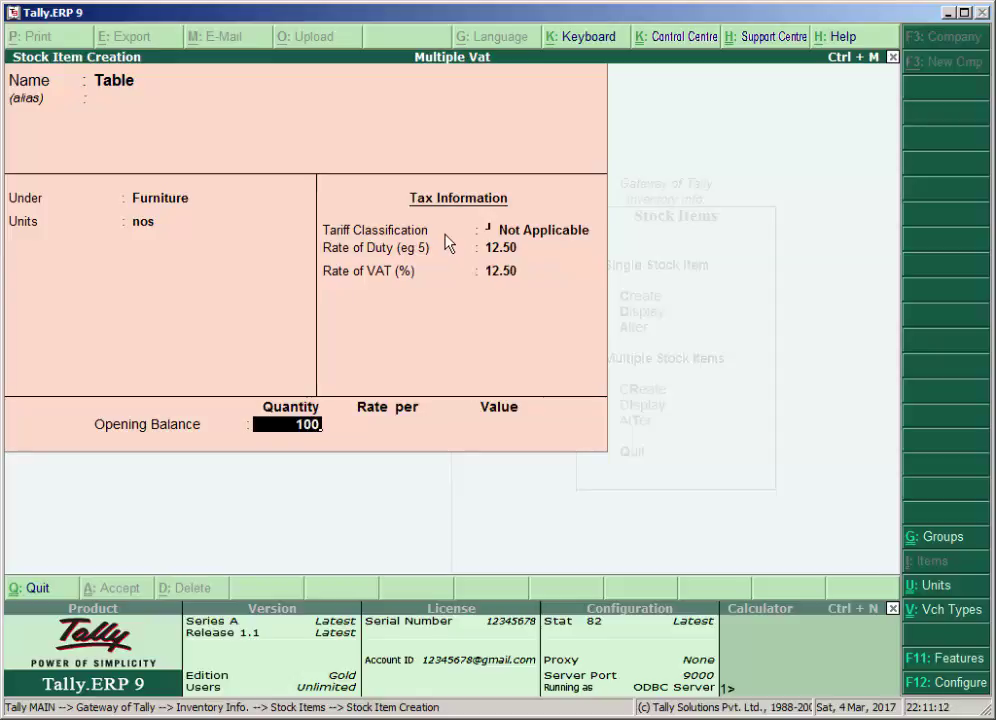
pyautogui.press('Return')
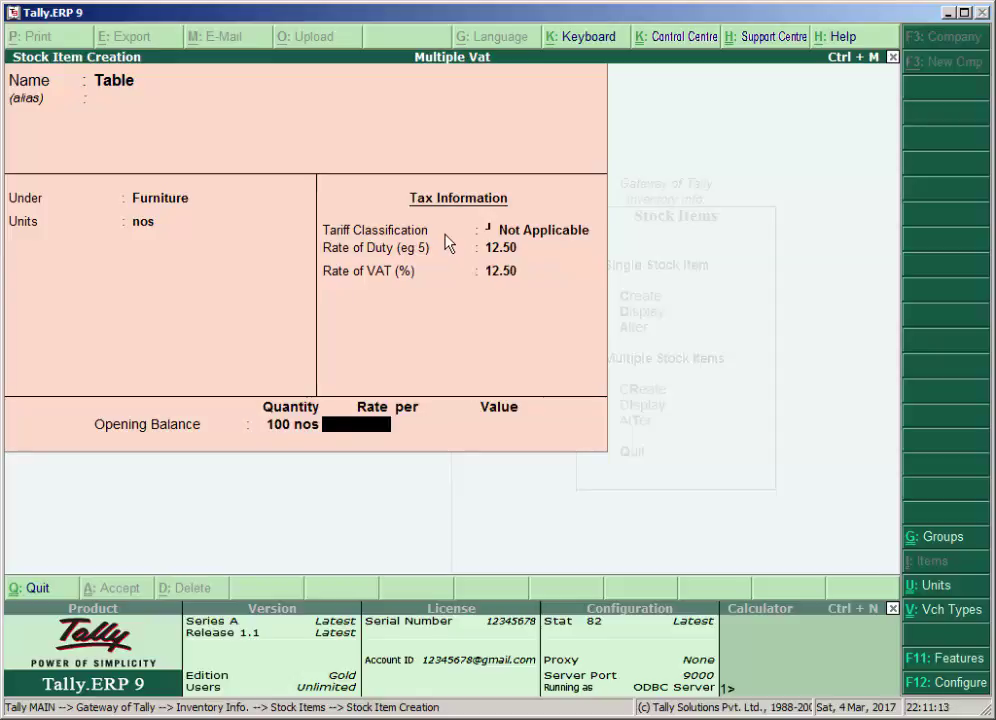
pyautogui.write('1500')
pyautogui.press('Return')
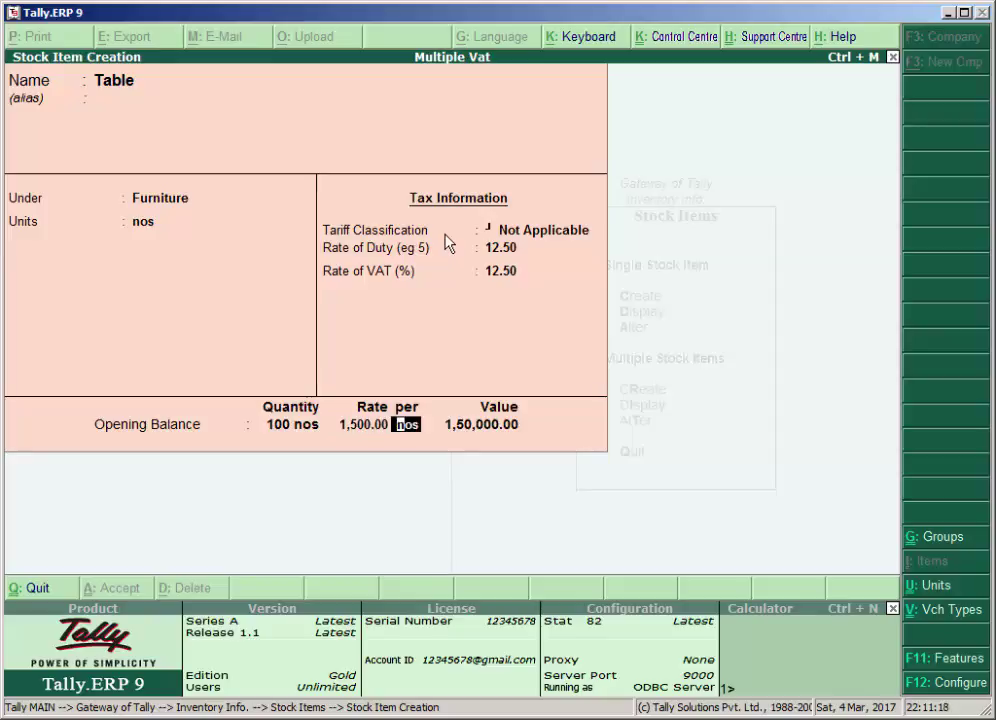
pyautogui.press('Return')
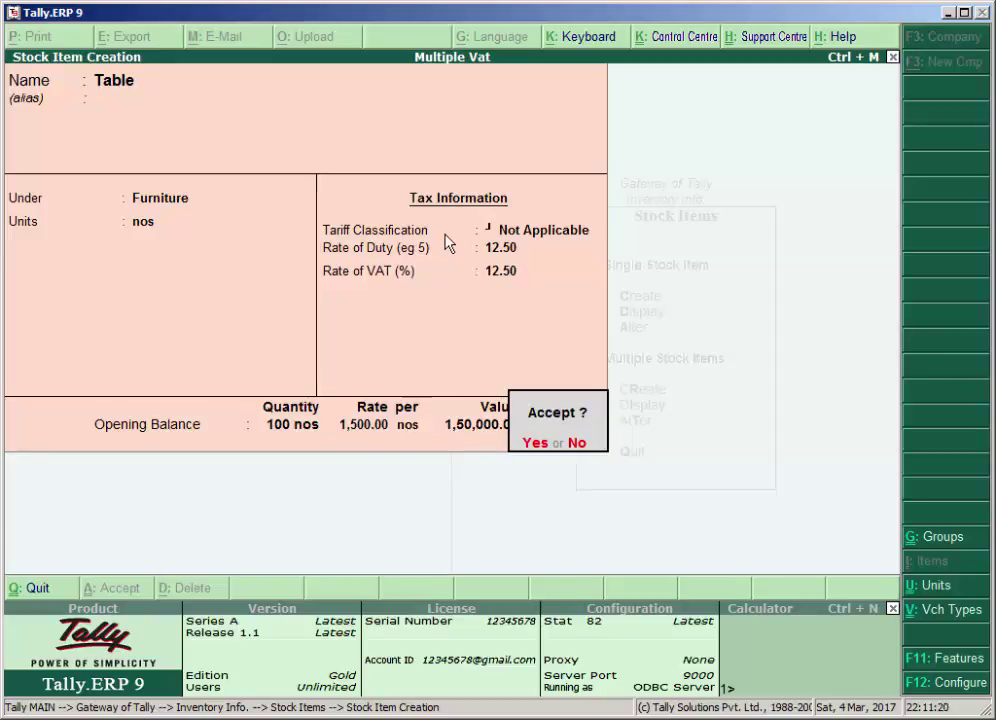
pyautogui.press('y')
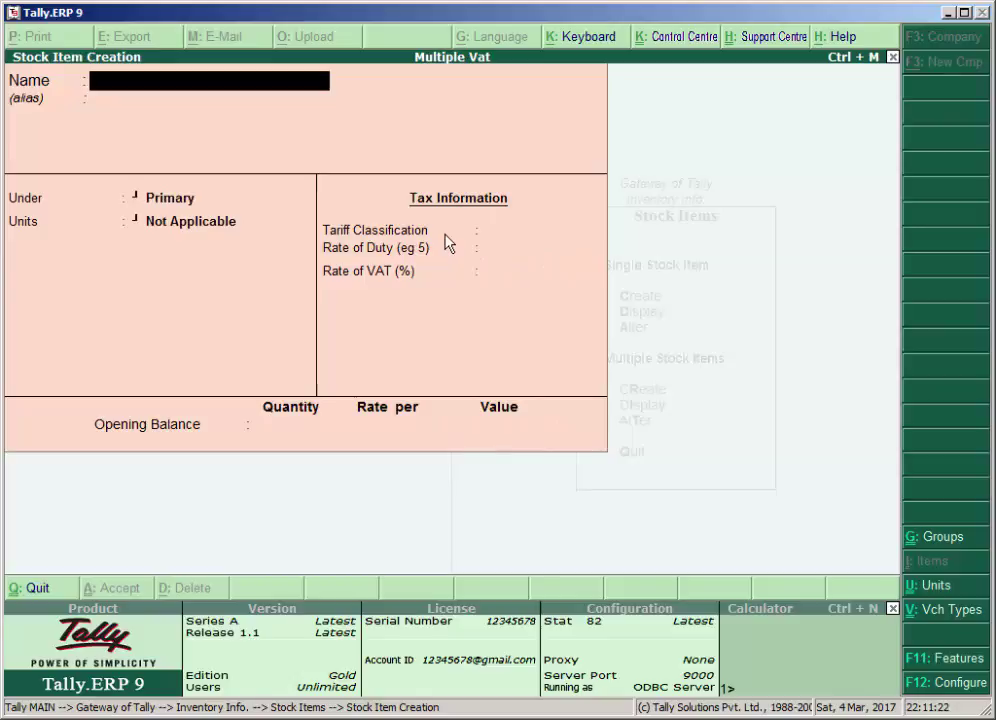
pyautogui.press('Escape')
pyautogui.press('y')
pyautogui.press('Escape')
pyautogui.press('Escape')
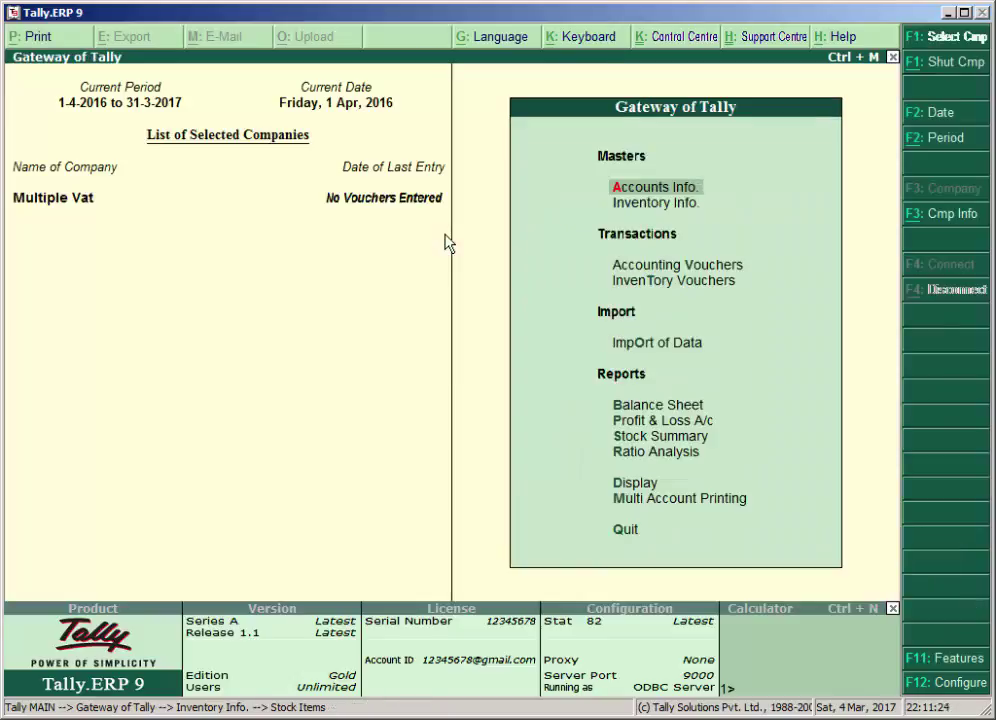
# Open a new sales accounting voucher and enter "Sales/bill/001" as its reference.
pyautogui.press('Down')
pyautogui.press('Down')
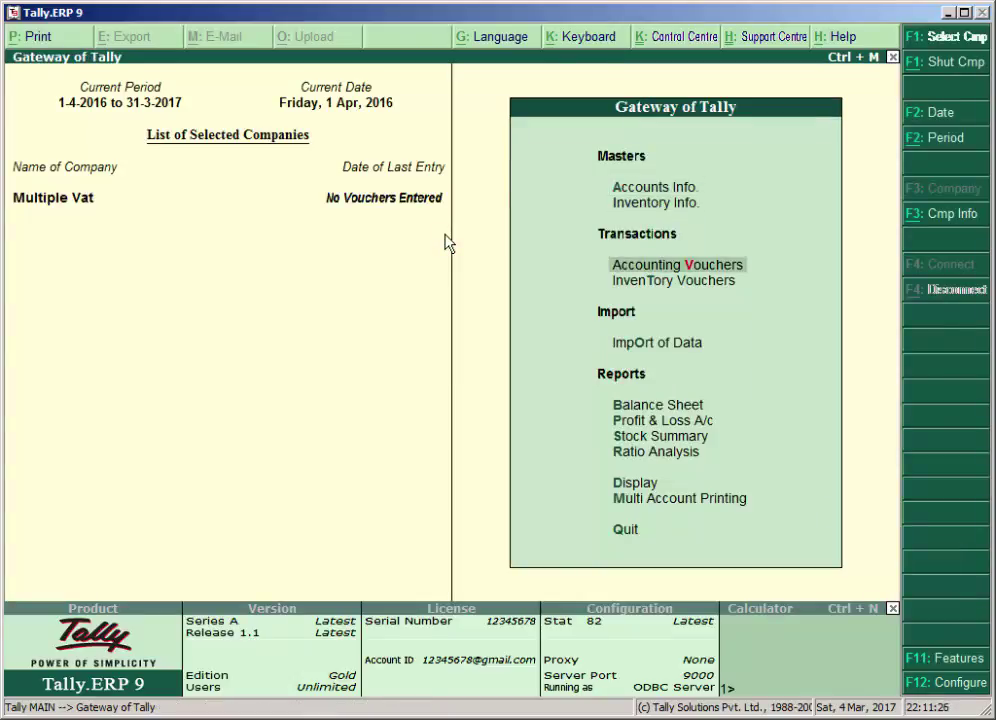
pyautogui.press('Return')
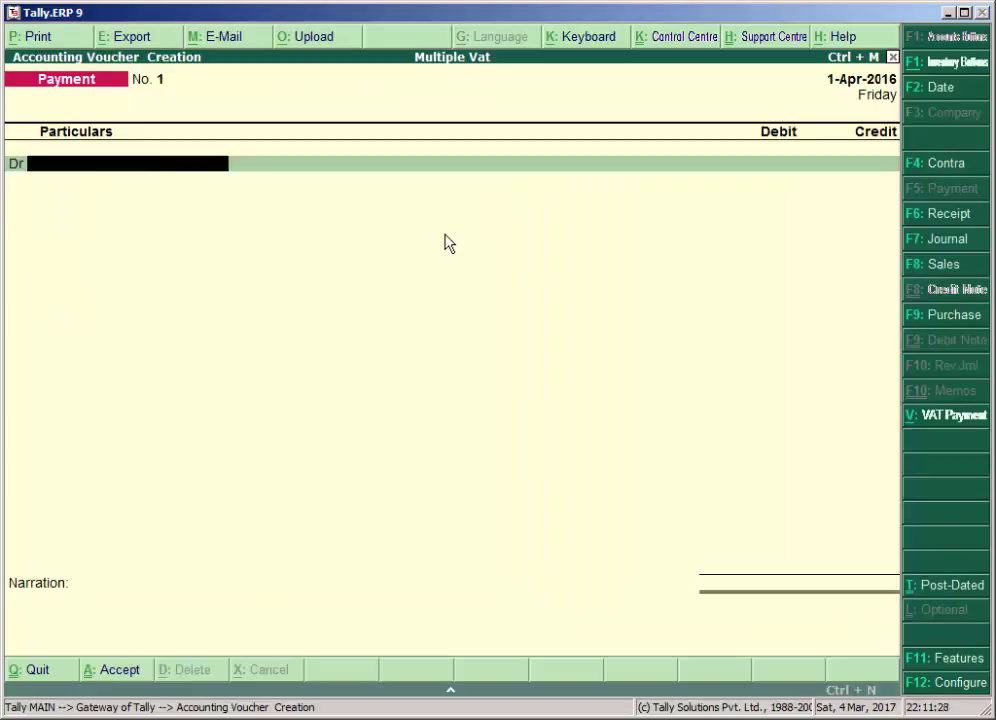
pyautogui.press('F8')
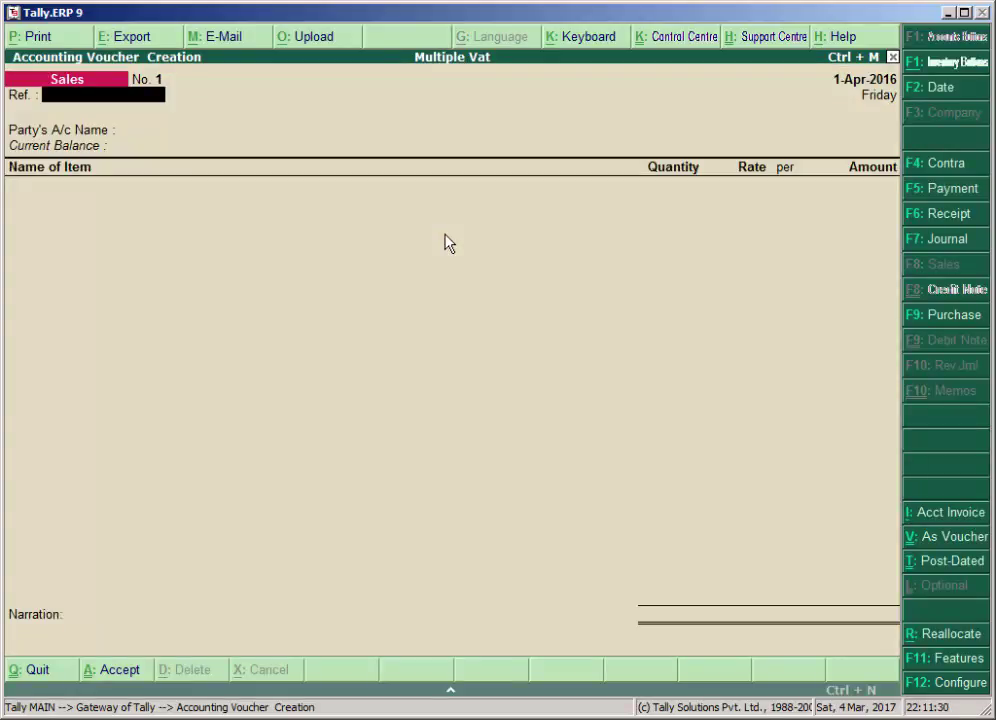
pyautogui.write('Sales/bill')
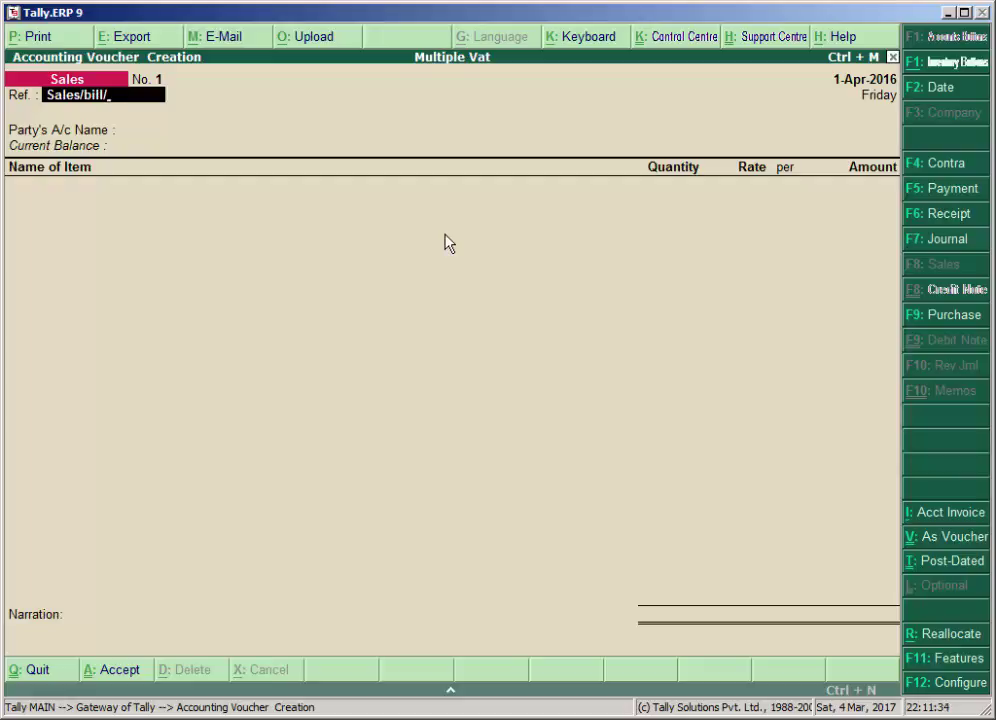
pyautogui.write('/001')
pyautogui.press('Return')
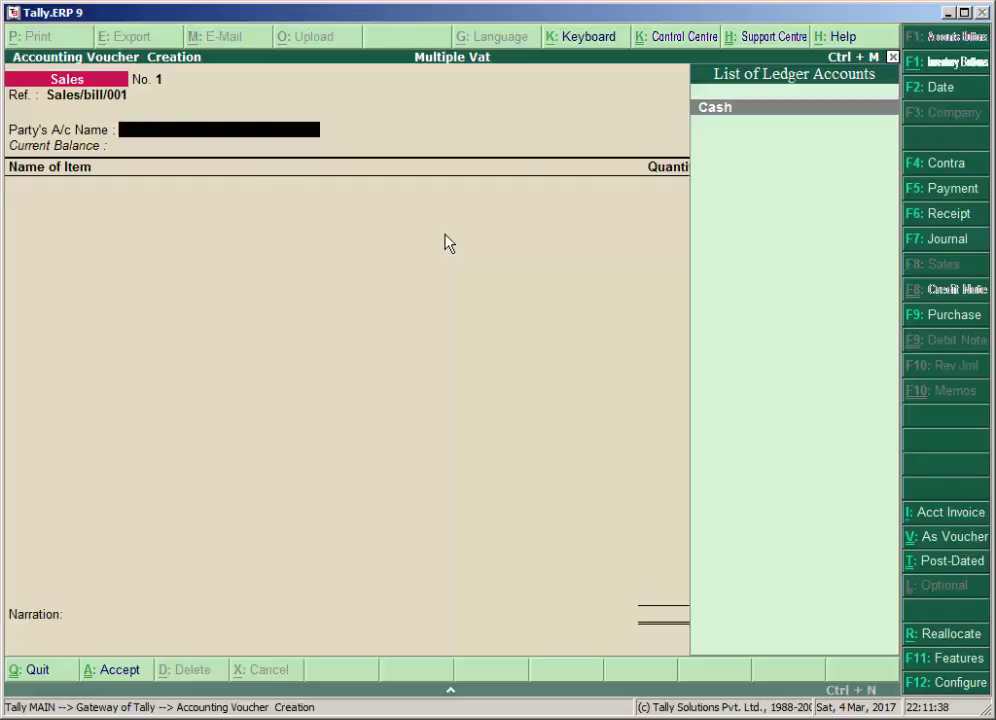
# Start a new party ledger named "M/s Kiran Kumar Ind." from within the sales voucher.
pyautogui.hotkey('alt', 'c')
pyautogui.write('Mr')
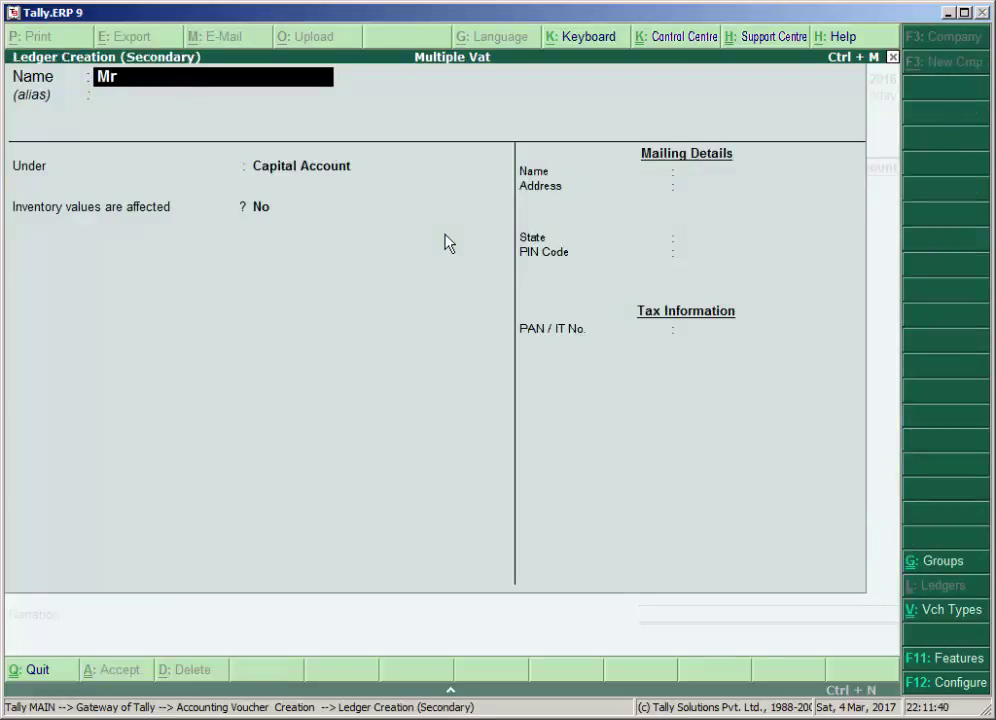
pyautogui.press('BackSpace')
pyautogui.press('BackSpace')
pyautogui.write('/s Kiran Kuma')
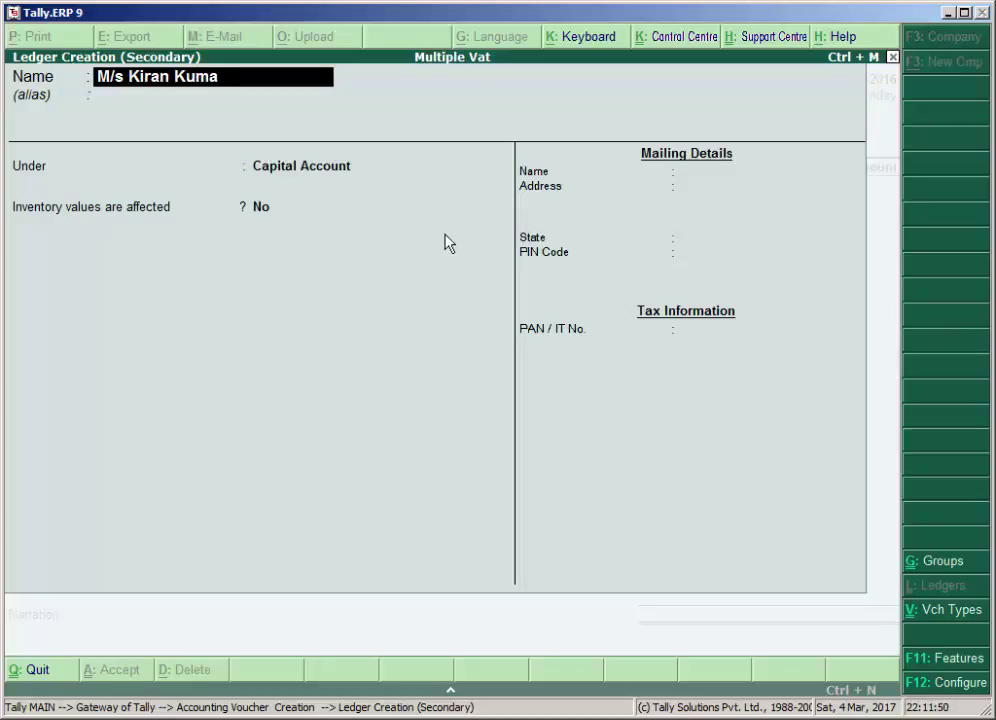
pyautogui.write('r Ind')
pyautogui.write('us')
pyautogui.press('BackSpace')
pyautogui.press('BackSpace')
pyautogui.write('.')
pyautogui.press('Return')
# Place the party ledger under Sundry Debtors, maintain balances bill-by-bill, set its state to Not Applicable, leave the other details blank and save.
pyautogui.write('S')
pyautogui.press('Down')
pyautogui.press('Down')
pyautogui.press('Down')
pyautogui.press('Down')
pyautogui.press('Return')
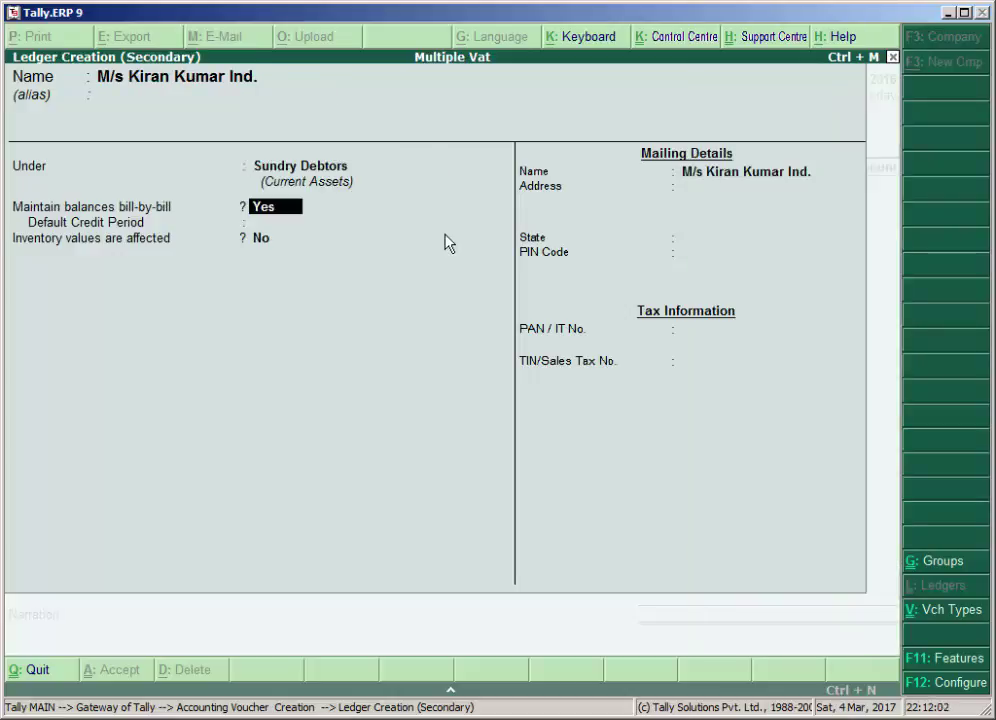
pyautogui.press('Return')
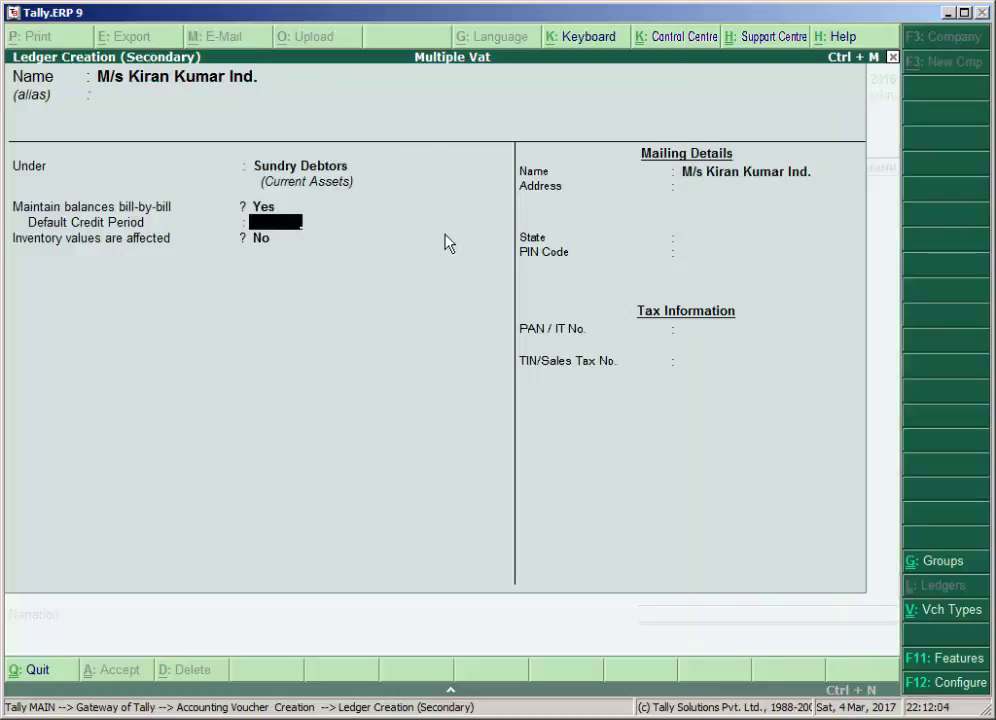
pyautogui.press('Return')
pyautogui.press('Return')
pyautogui.press('Return')
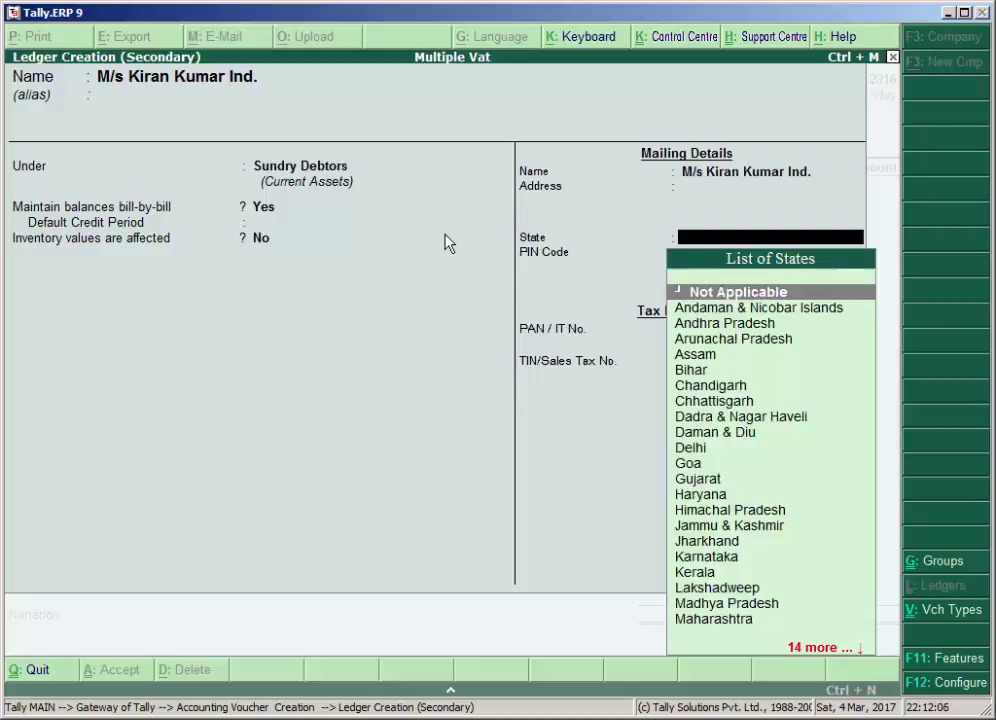
pyautogui.press('Return')
pyautogui.press('Return')
pyautogui.press('Return')
pyautogui.press('Return')
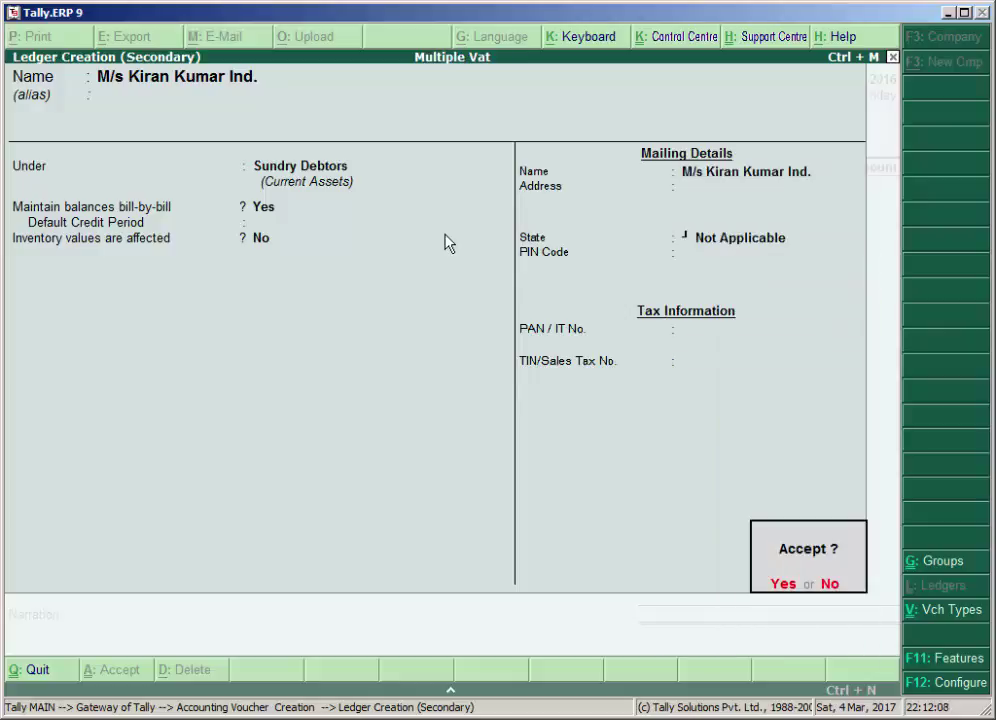
pyautogui.press('Return')
# Accept the party's despatch, order and buyer details without adding anything.
pyautogui.press('Return')
pyautogui.press('Return')
pyautogui.press('Return')
pyautogui.press('Return')
pyautogui.press('Return')
pyautogui.press('Return')
pyautogui.press('Return')
pyautogui.press('Return')
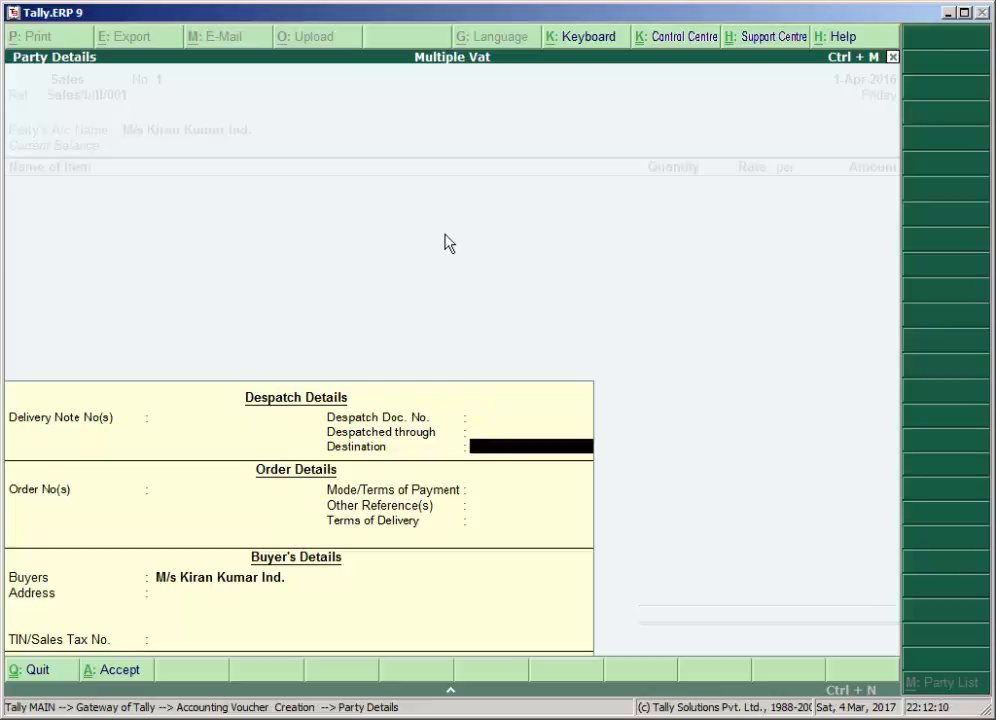
pyautogui.press('Return')
pyautogui.press('Return')
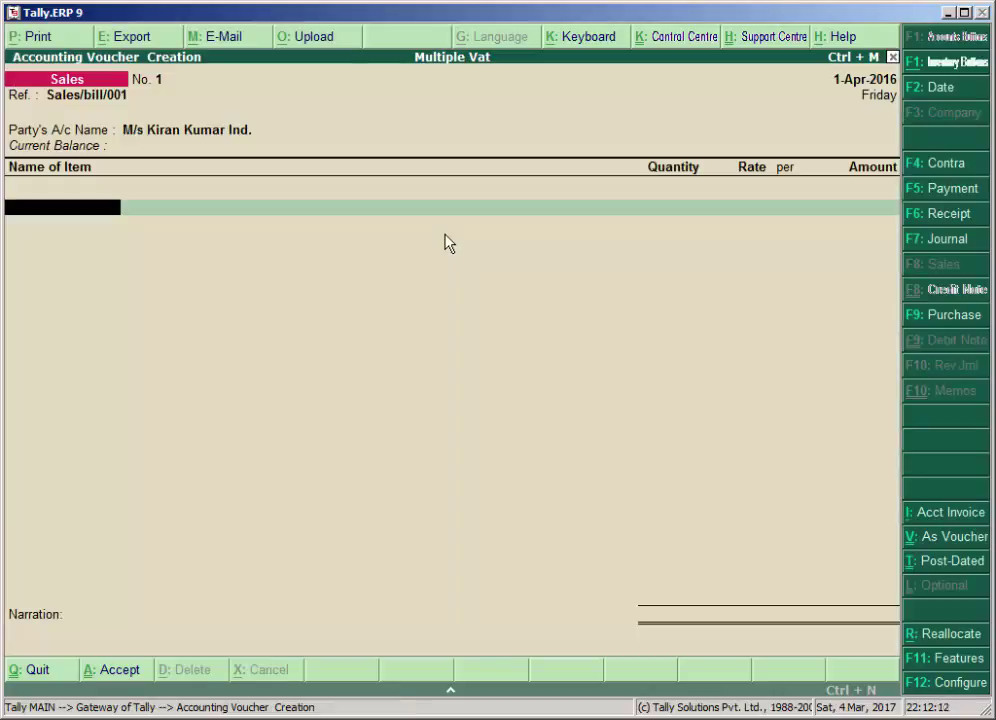
# Review the sales invoice configuration options without changing any, and return to the voucher's item entry.
pyautogui.press('Down')
pyautogui.press('Down')
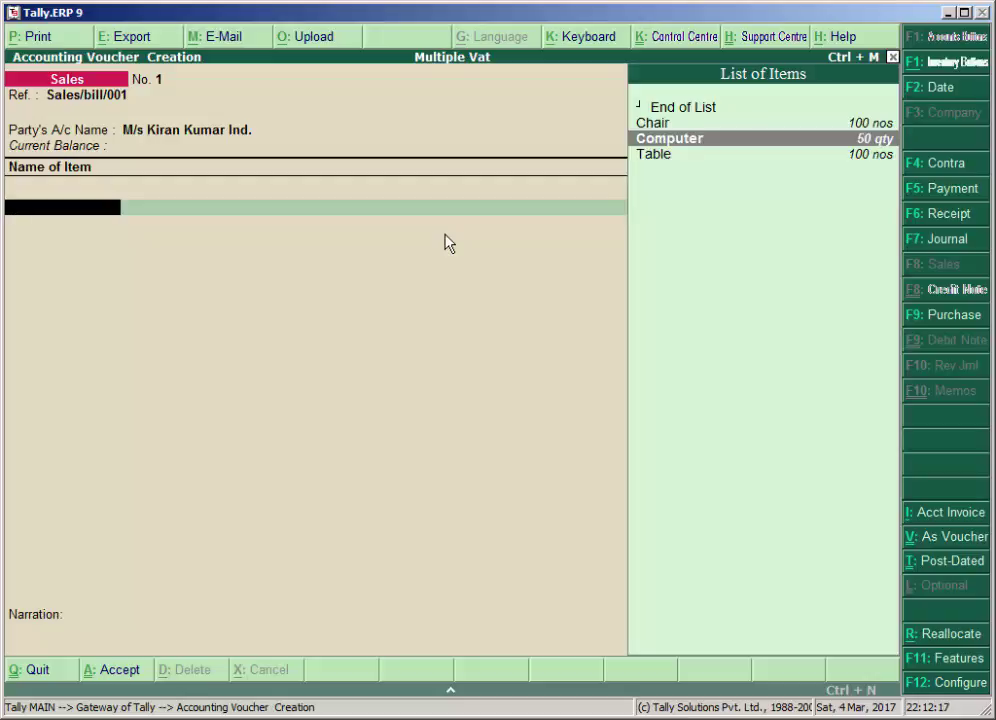
pyautogui.press('F12')
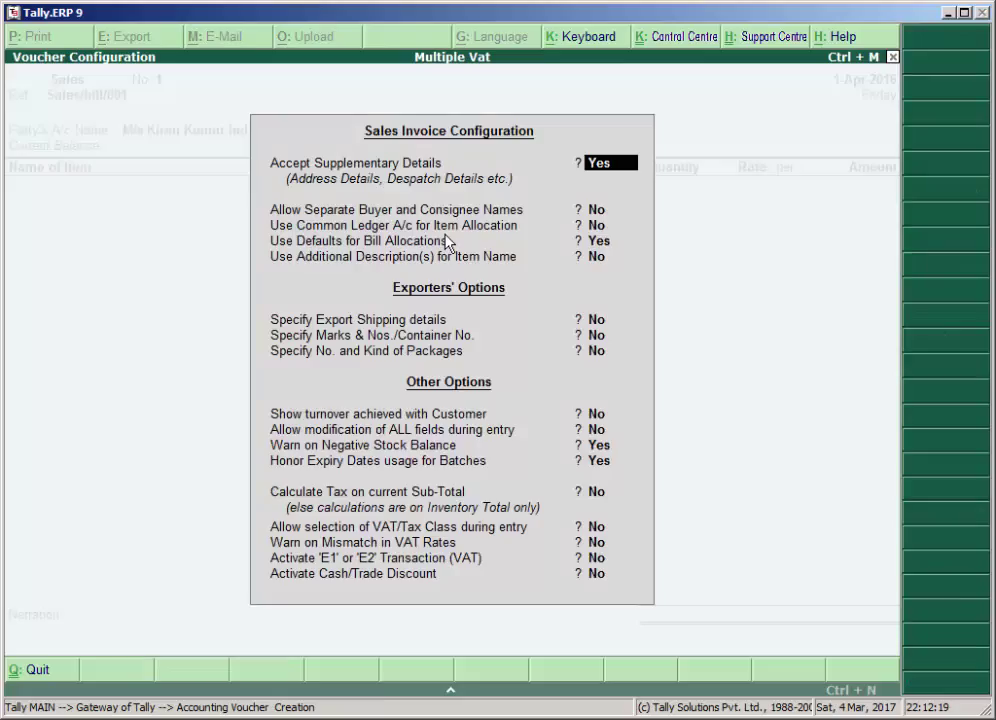
pyautogui.press('Return')
pyautogui.press('Return')
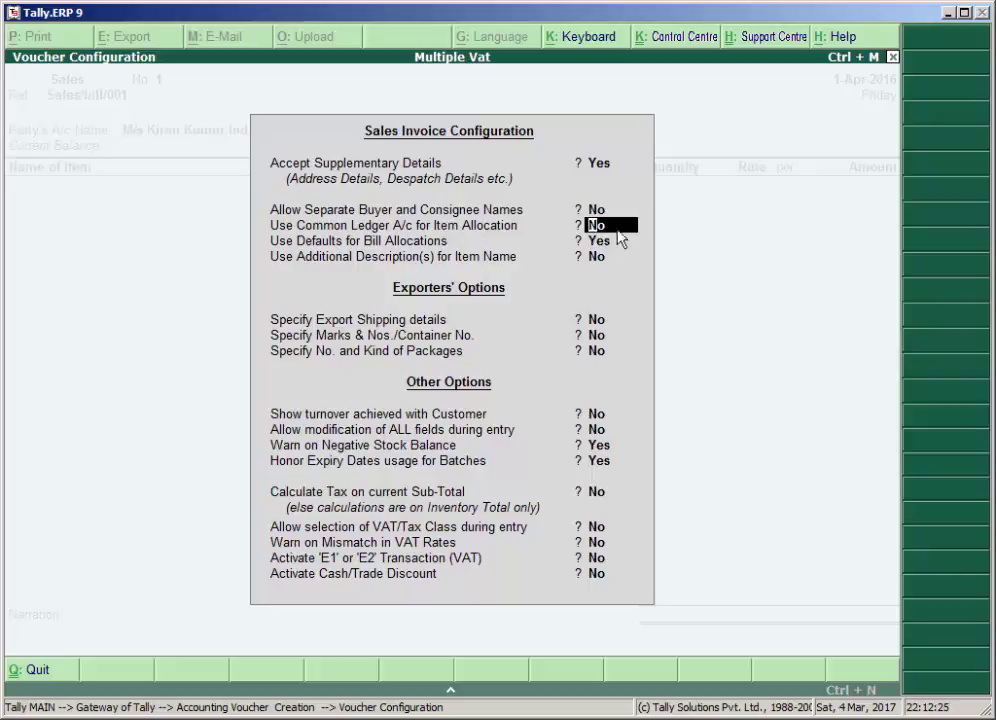
pyautogui.press('Up')
pyautogui.press('Return')
pyautogui.press('Return')
pyautogui.press('Return')
pyautogui.press('Return')
pyautogui.press('Return')
pyautogui.press('Return')
pyautogui.press('Return')
pyautogui.press('Return')
pyautogui.press('Return')
pyautogui.press('Return')
pyautogui.press('Return')
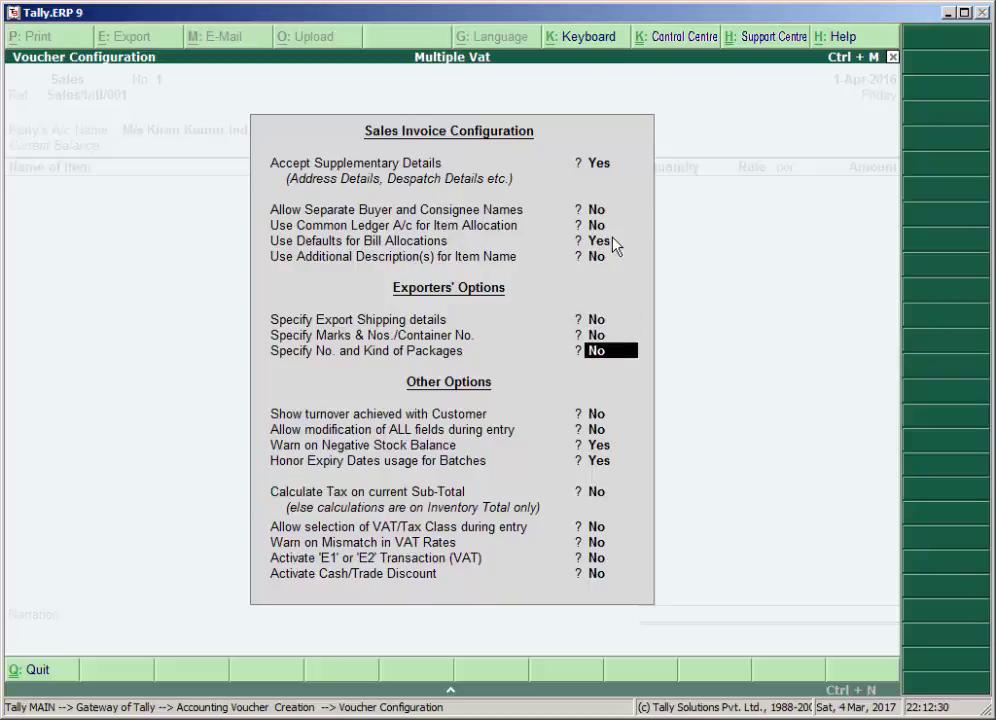
pyautogui.press('Return')
pyautogui.press('Return')
pyautogui.press('Return')
pyautogui.press('Return')
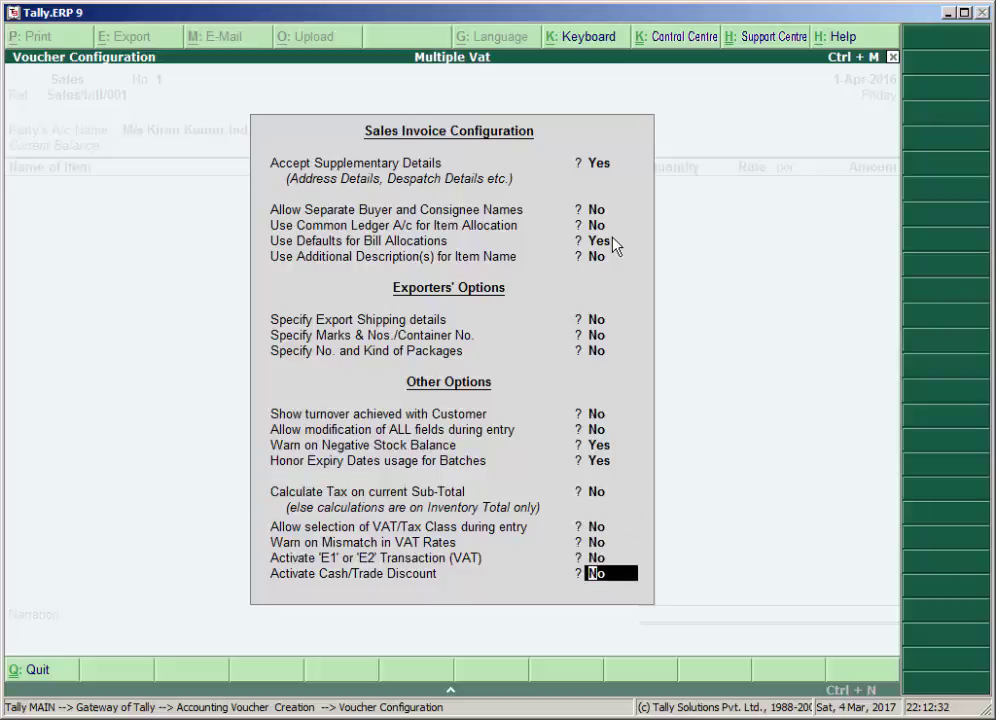
pyautogui.press('Return')
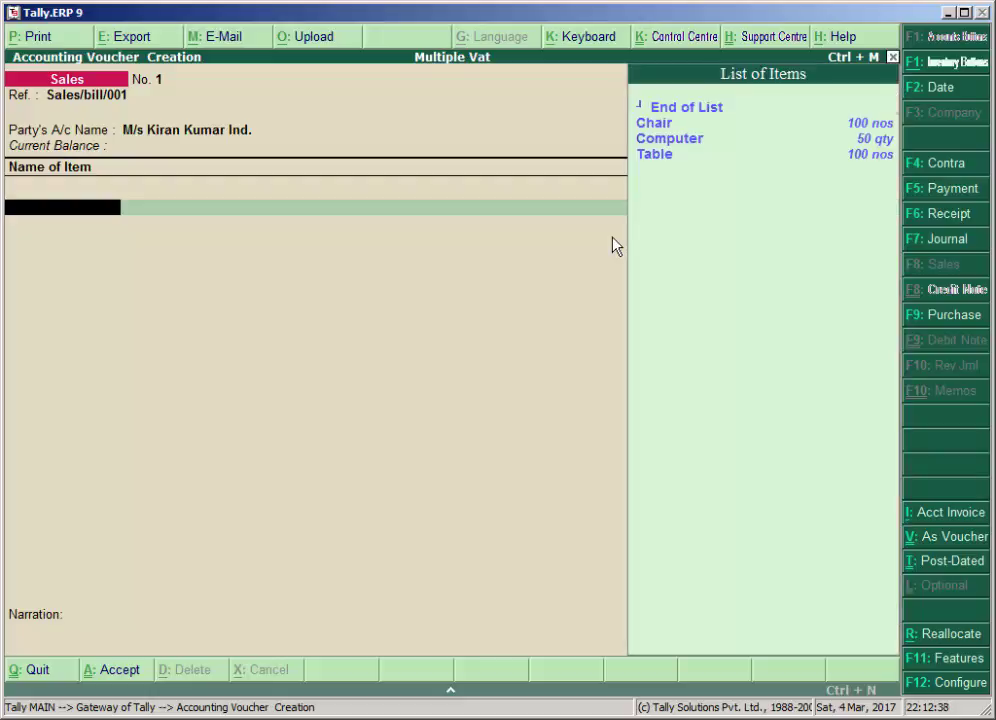
# Add the item Computer to the voucher with a quantity of 10 at a rate of 20000.
pyautogui.press('Down')
pyautogui.press('Return')
pyautogui.write('10')
pyautogui.press('Return')
pyautogui.write('20000')
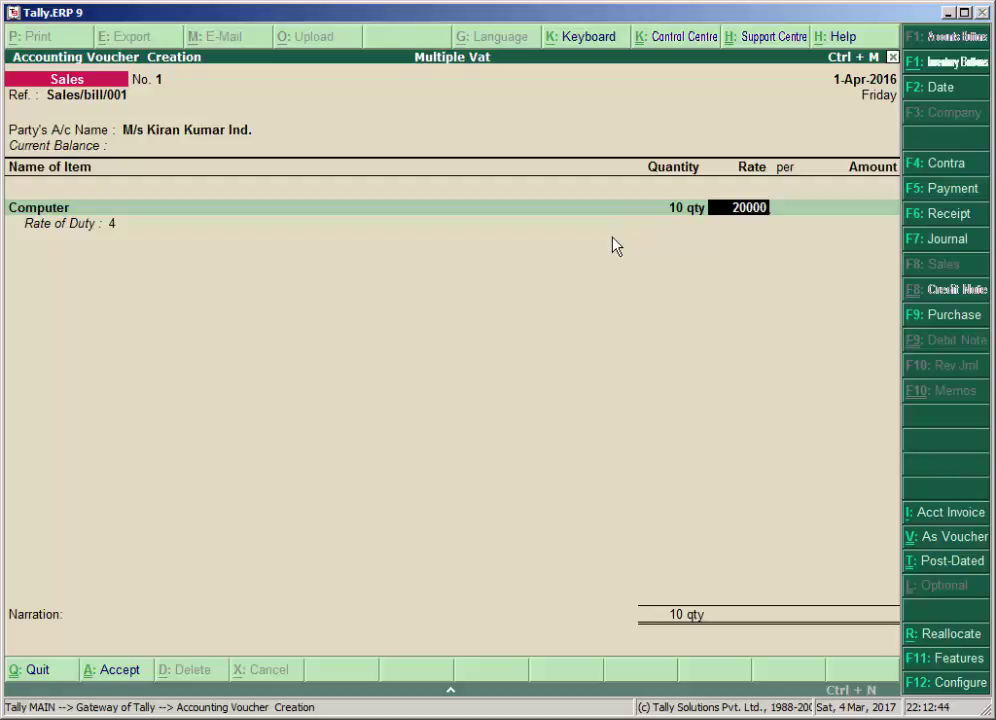
pyautogui.press('Return')
pyautogui.press('Return')
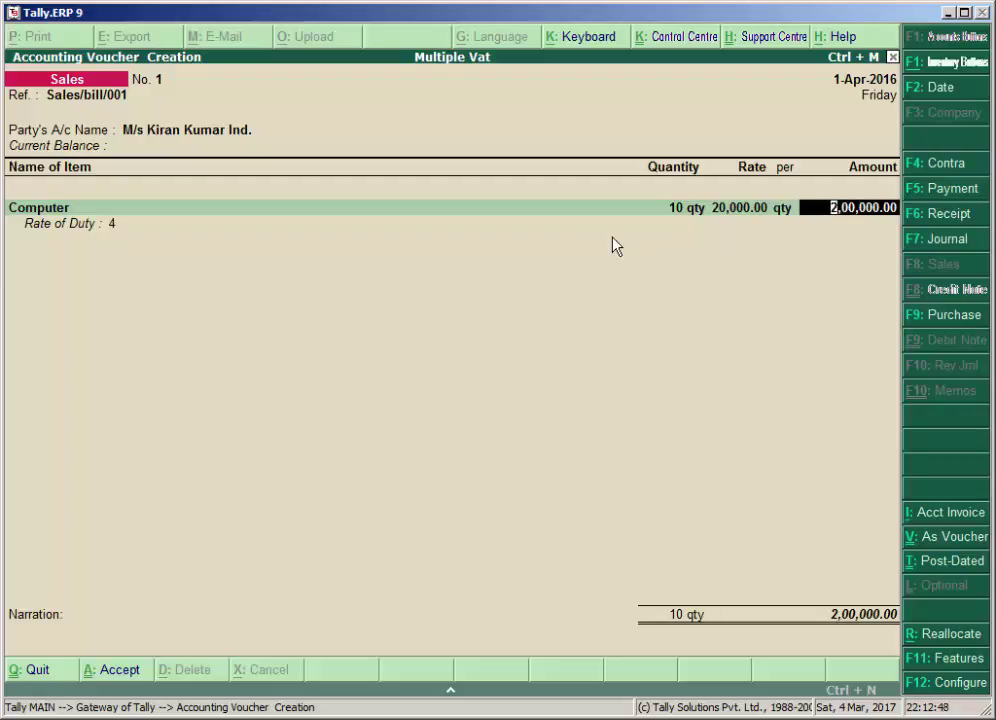
# Set the Computer quantity to 5 and accept the line to reach its accounting details.
pyautogui.press('BackSpace')
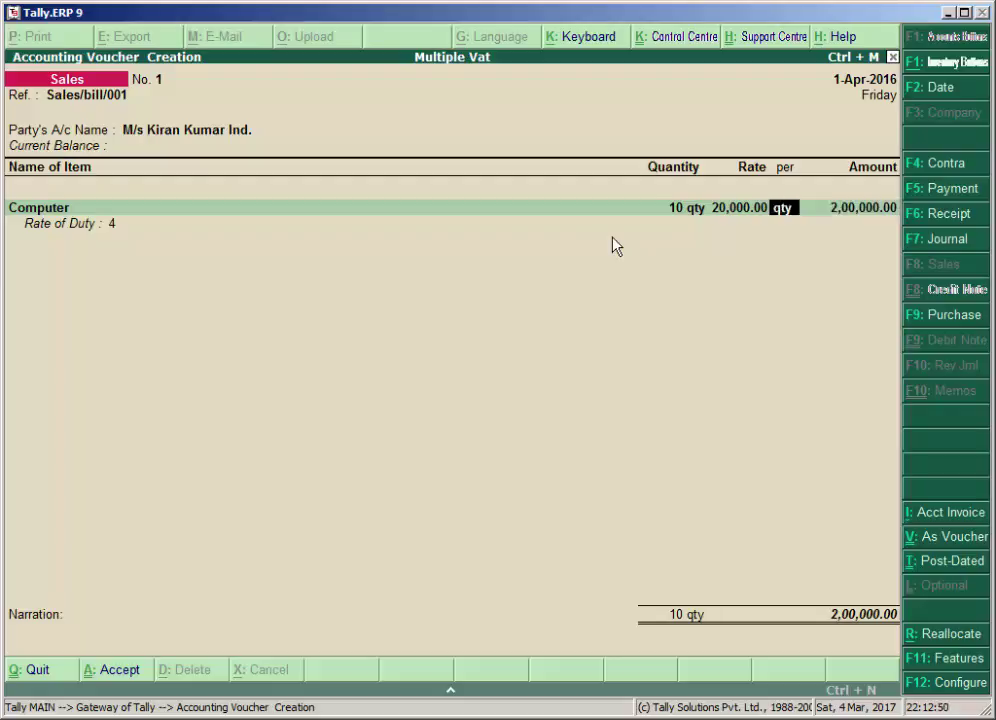
pyautogui.press('BackSpace')
pyautogui.press('BackSpace')
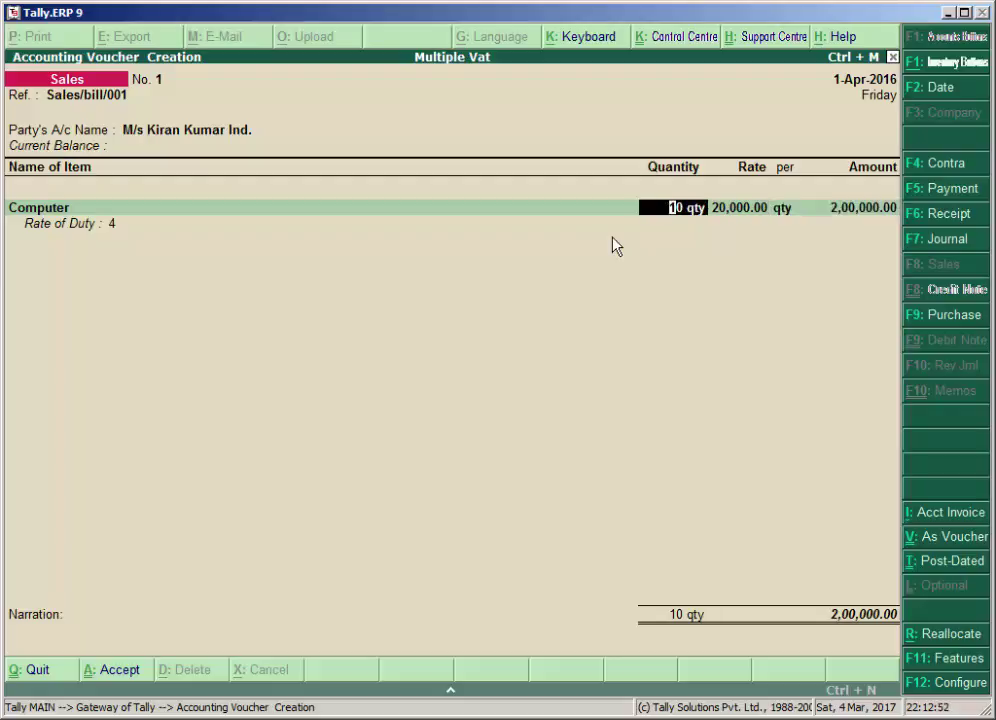
pyautogui.write('5')
pyautogui.press('Return')
pyautogui.press('Return')
pyautogui.press('Return')
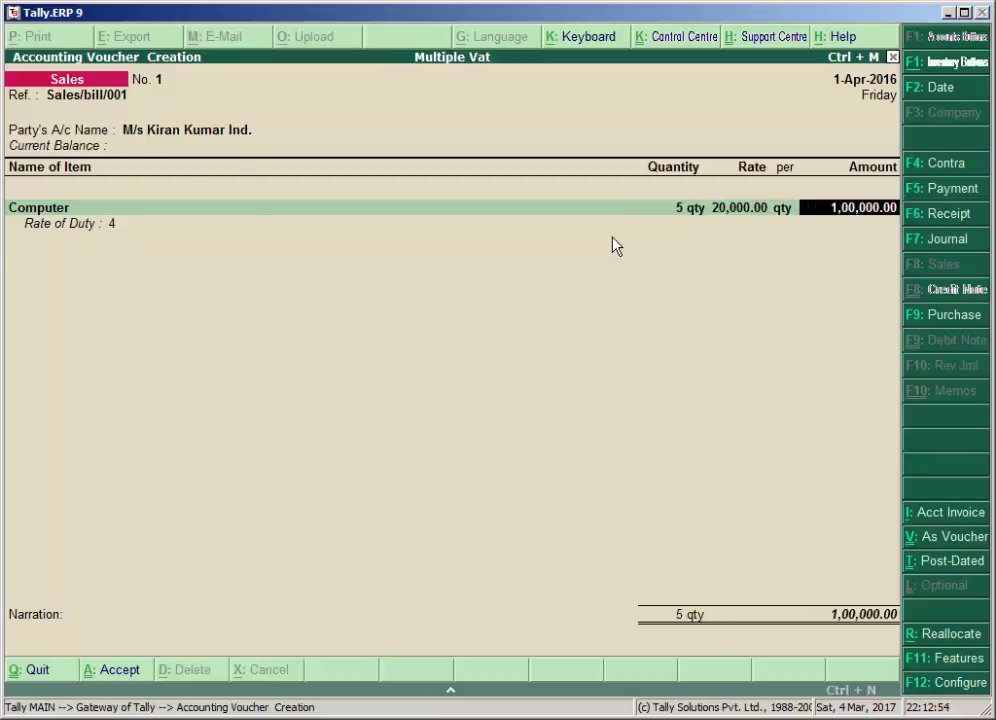
pyautogui.press('Return')
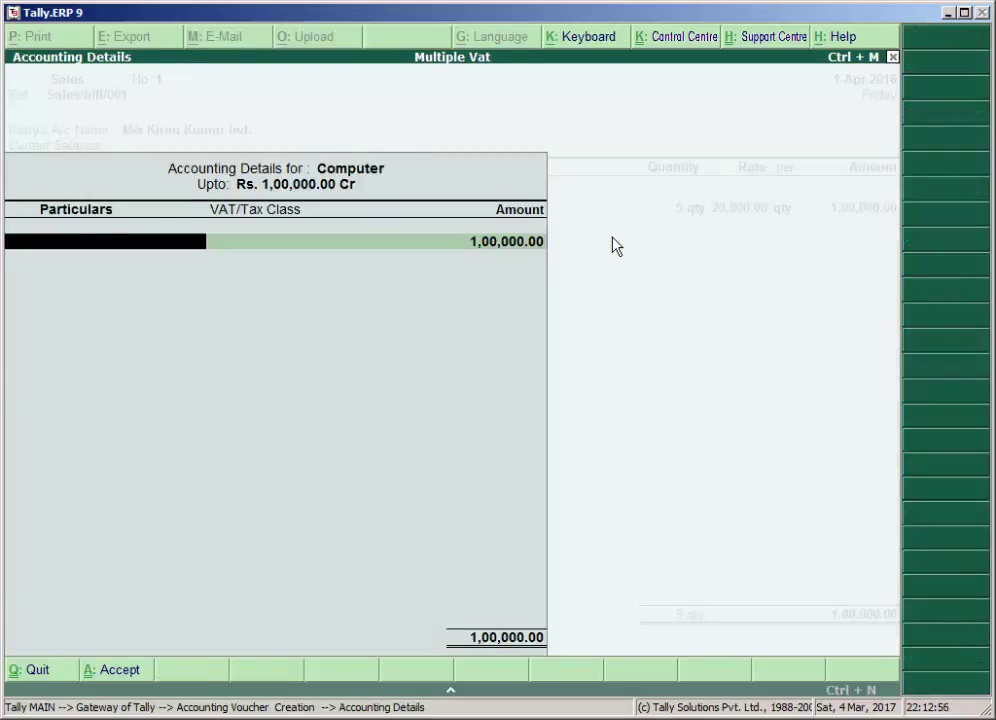
# Start a new ledger named "Sales 4%" without an alias, under Sales Accounts.
pyautogui.hotkey('alt', 'c')
pyautogui.write('Sales')
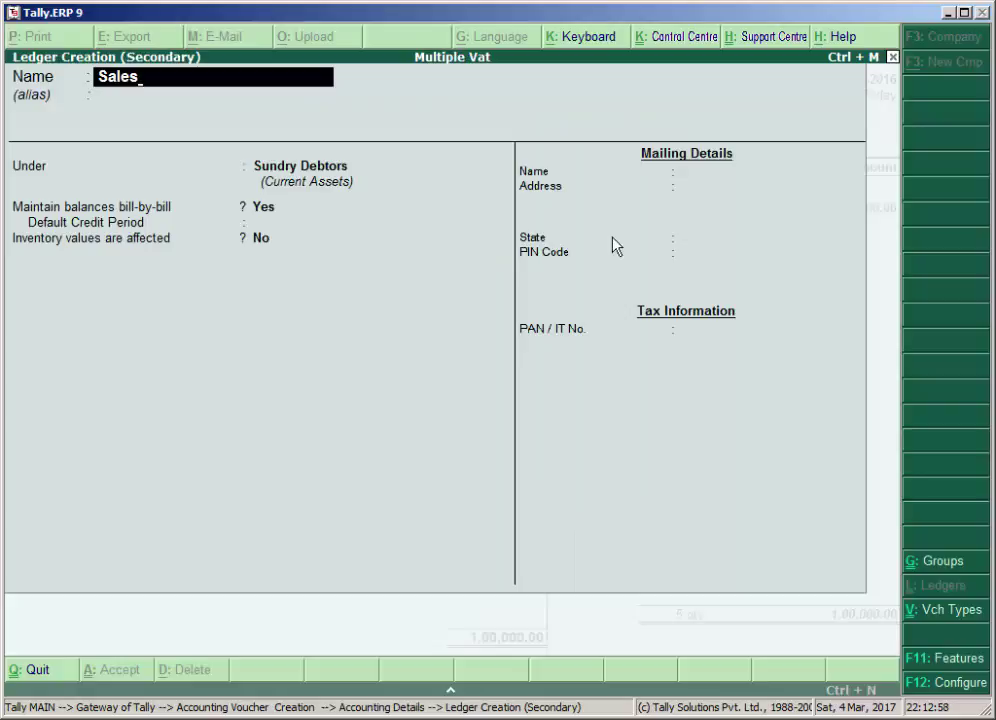
pyautogui.write(' 4%')
pyautogui.press('Return')
pyautogui.press('Return')
pyautogui.write('S')
pyautogui.press('Up')
pyautogui.press('Up')
pyautogui.press('Up')
pyautogui.press('Up')
pyautogui.press('Return')
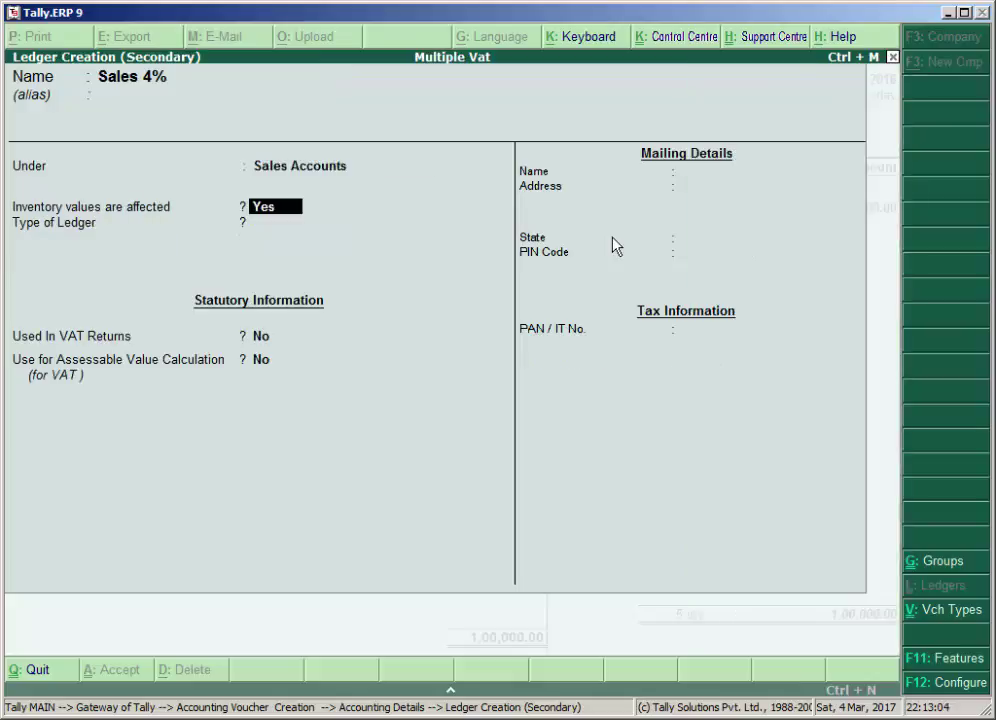
# Keep inventory values affected, set the ledger type to Not Applicable, and use the ledger in VAT returns with the class Sales @ 4%.
pyautogui.press('Return')
pyautogui.press('Return')
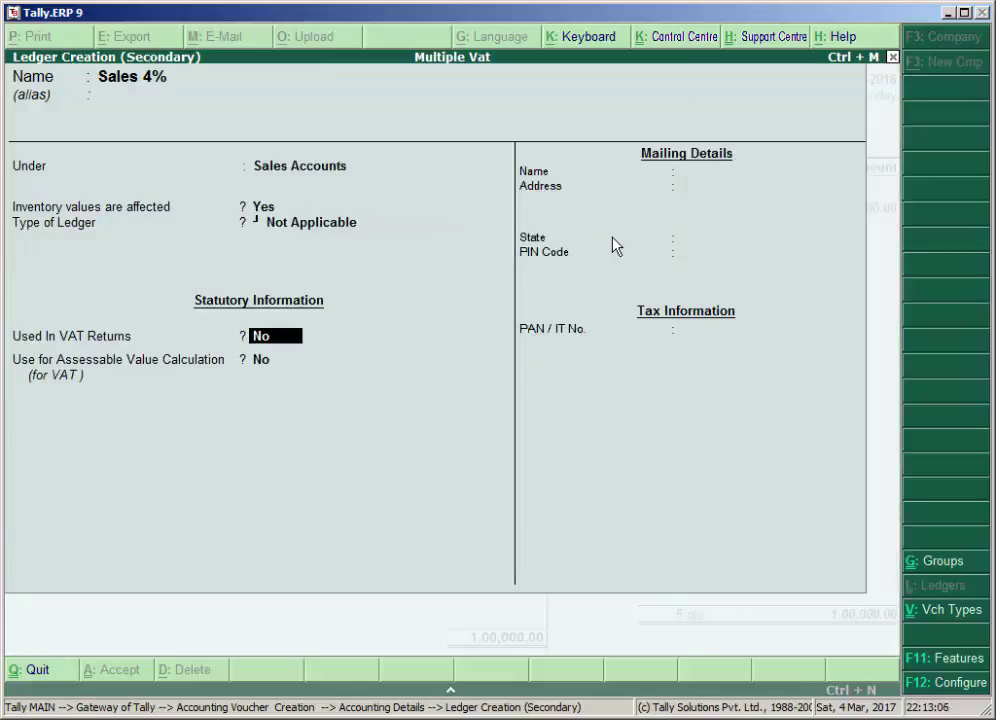
pyautogui.press('y')
pyautogui.press('Down')
pyautogui.press('Down')
pyautogui.press('Down')
pyautogui.press('Down')
pyautogui.press('Down')
pyautogui.press('Down')
pyautogui.press('Down')
pyautogui.press('Down')
pyautogui.press('Down')
pyautogui.press('Down')
pyautogui.press('Down')
pyautogui.press('Down')
pyautogui.press('Down')
pyautogui.press('Down')
pyautogui.press('Down')
pyautogui.press('Down')
pyautogui.press('Down')
pyautogui.press('Return')
# Use Sales 4% for assessable value calculation Based On Value, save the ledger and allocate the full Computer amount to it.
pyautogui.press('Down')
pyautogui.press('Return')
pyautogui.press('Down')
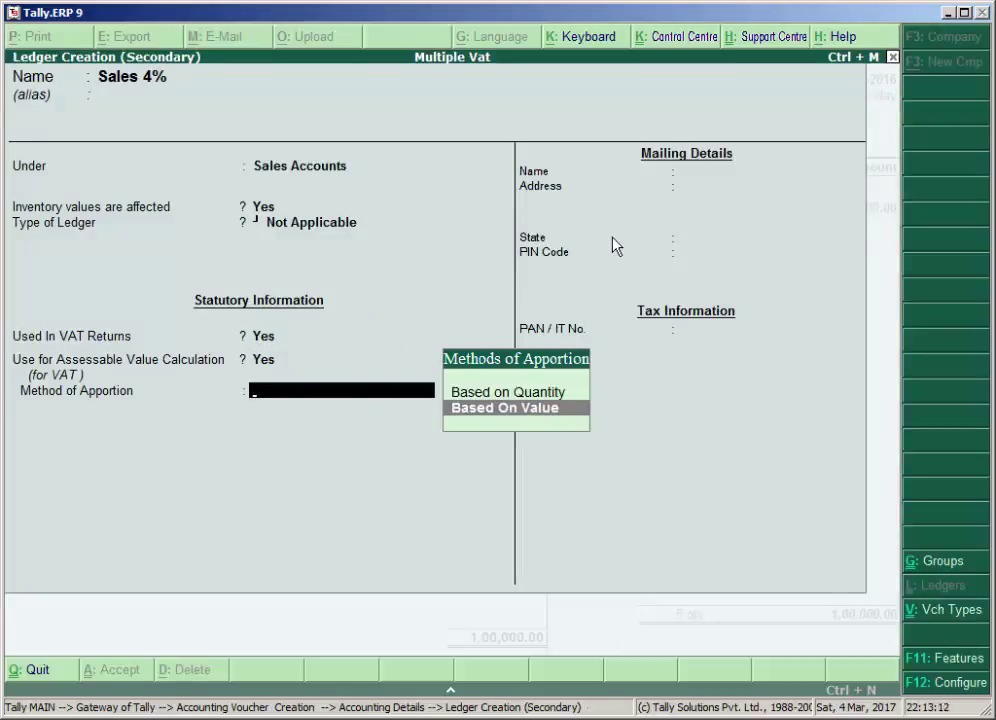
pyautogui.press('Return')
pyautogui.press('Return')
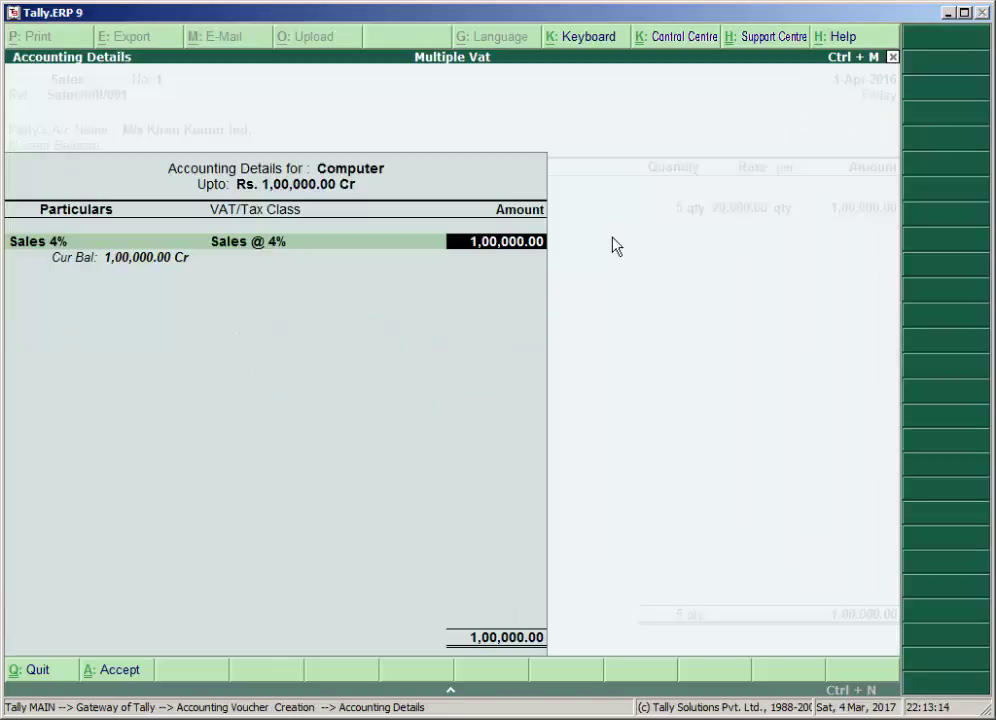
pyautogui.press('Return')
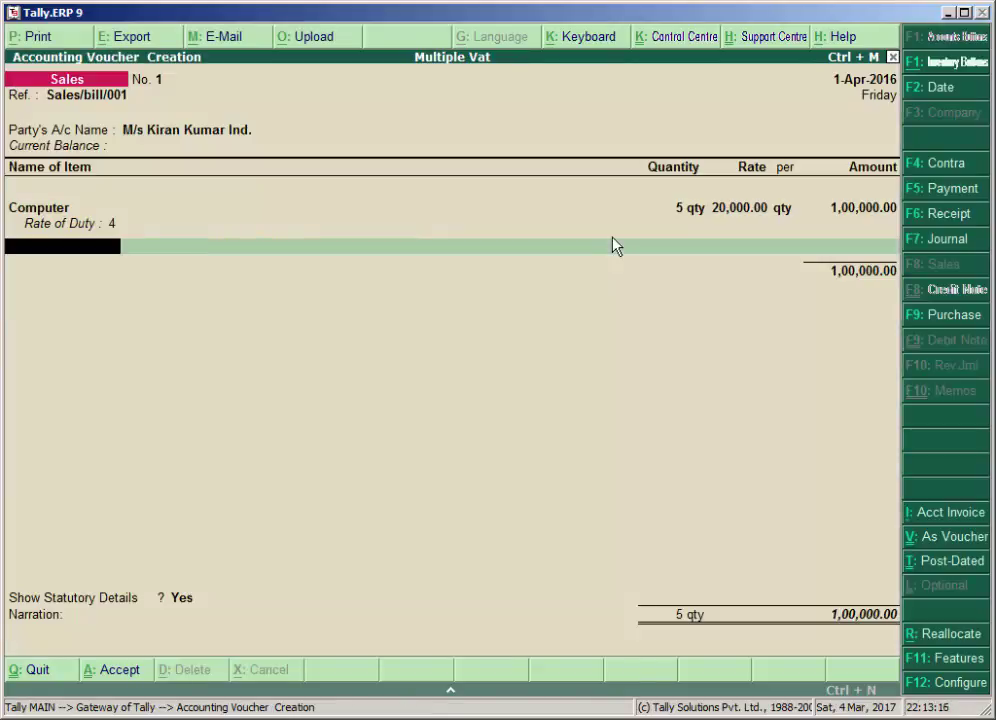
# Add the item Chair to the voucher with a quantity of 5 nos at a rate of 500.
pyautogui.press('Up')
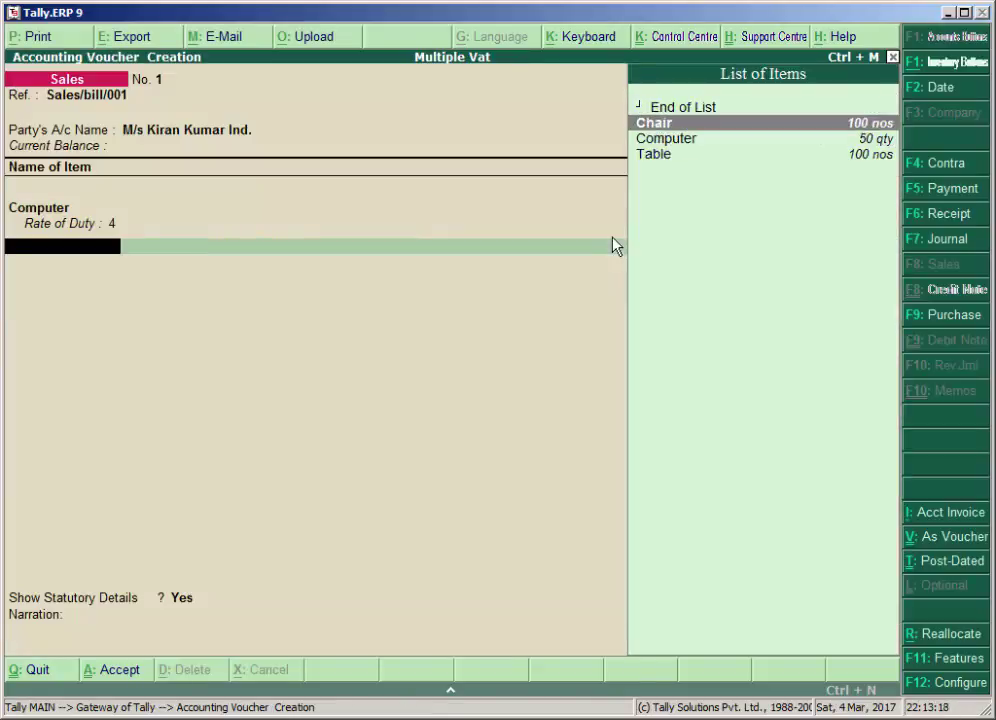
pyautogui.press('Return')
pyautogui.write('5')
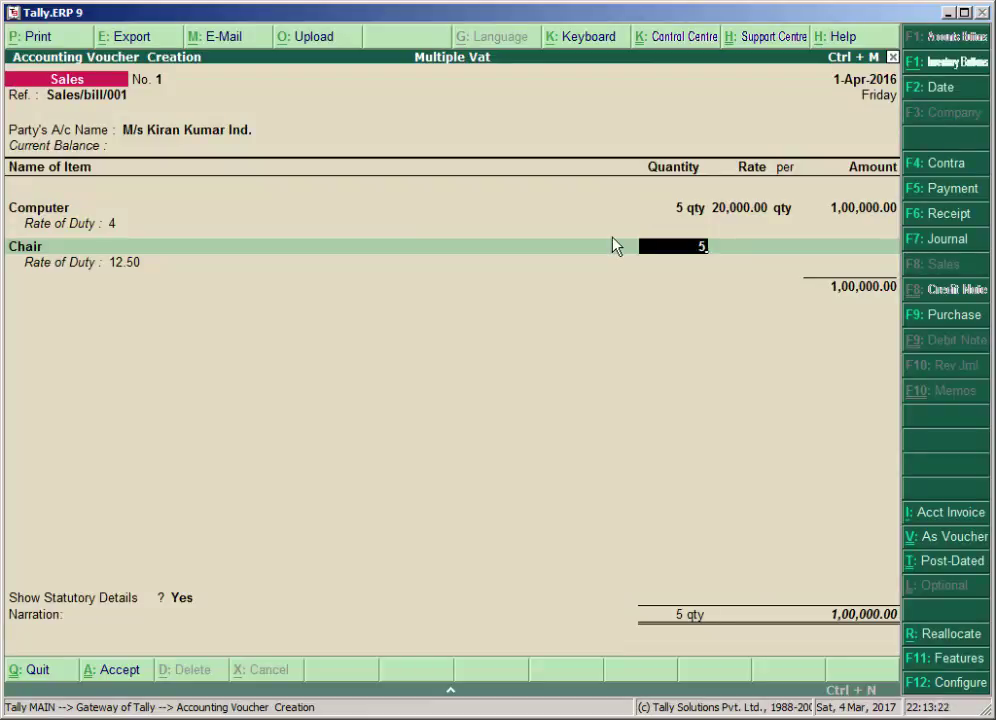
pyautogui.press('Return')
pyautogui.write('500')
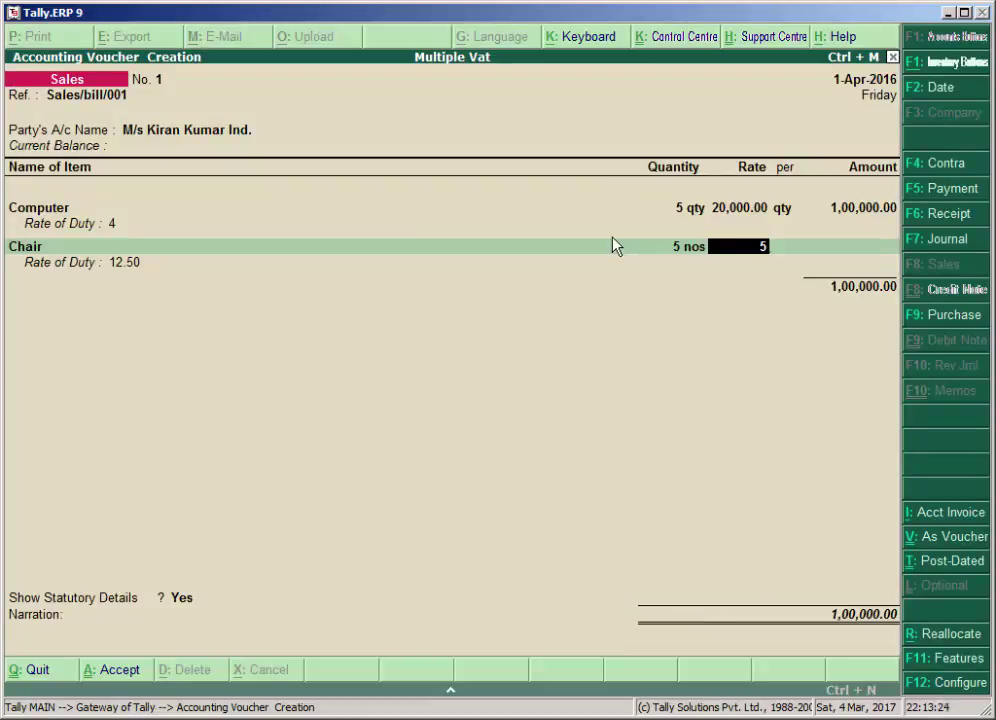
pyautogui.press('Return')
pyautogui.press('Return')
pyautogui.press('Return')
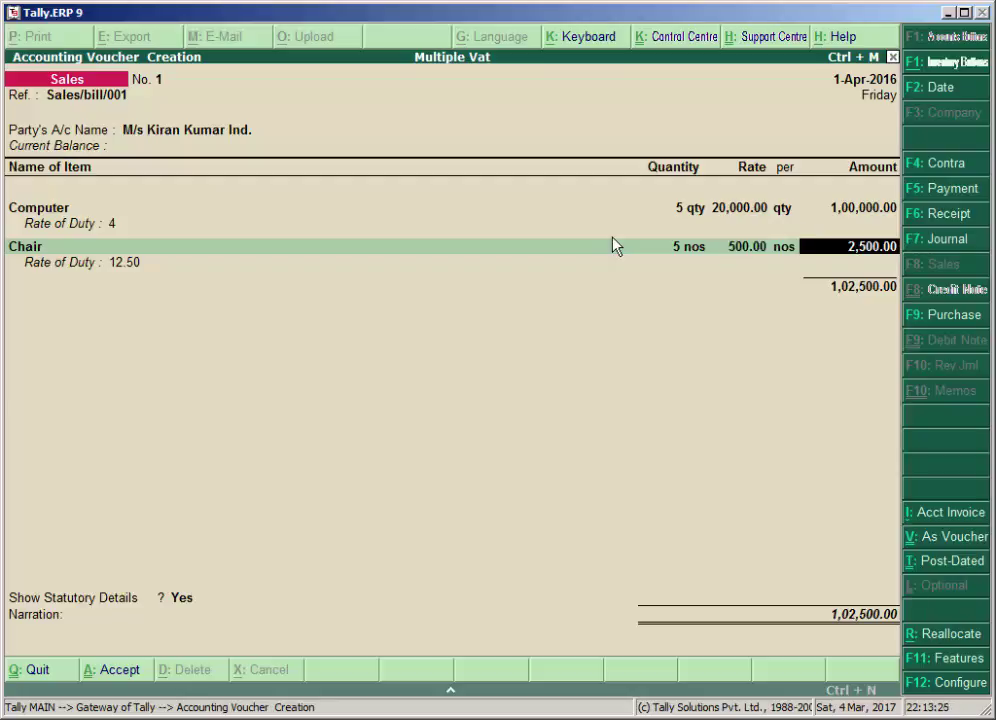
# Start a ledger named "Sales 12.5%" for Chair under Sales Accounts, with inventory values affected and the ledger type Not Applicable.
pyautogui.hotkey('alt', 'c')
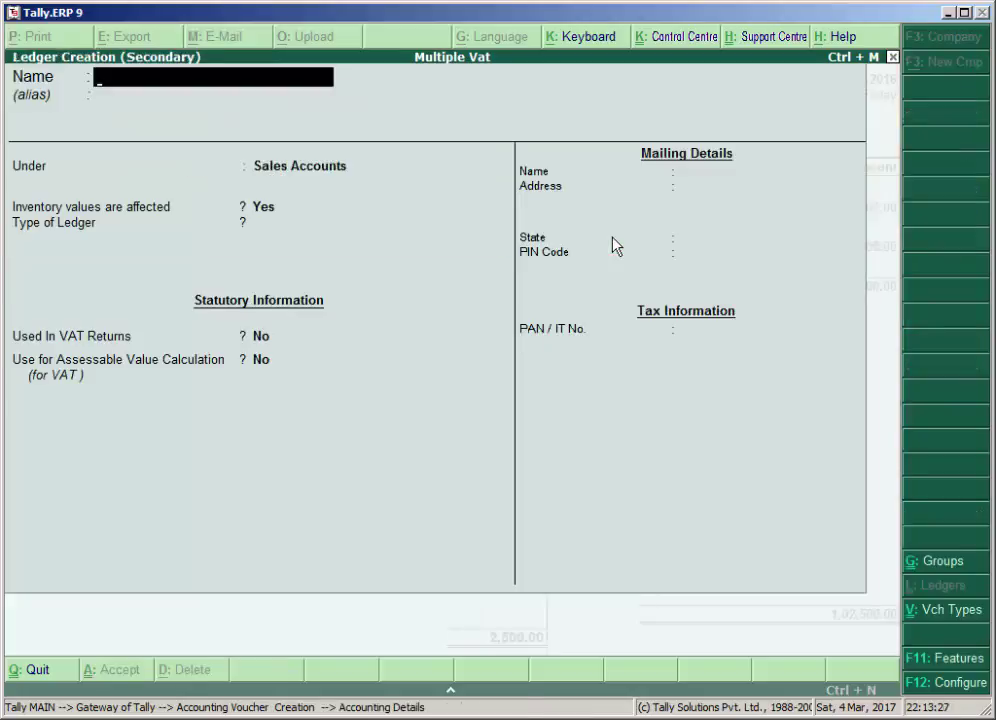
pyautogui.write('Sales 12.5%')
pyautogui.press('Return')
pyautogui.press('Return')
pyautogui.press('Return')
pyautogui.press('Return')
pyautogui.press('Return')
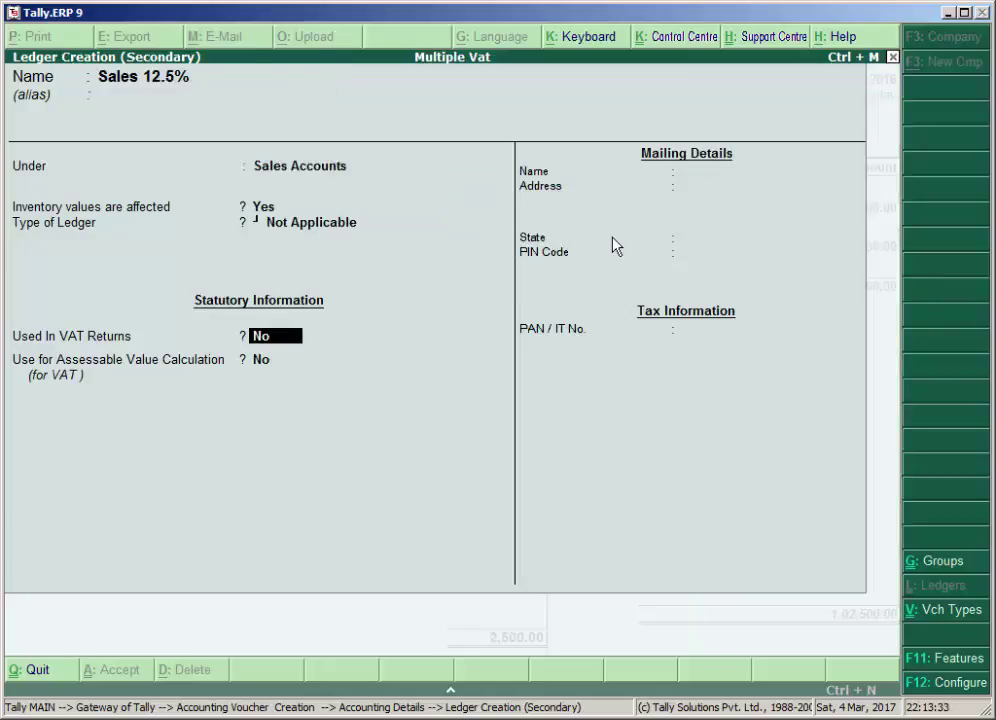
# Use the Sales 12.5% ledger in VAT returns with the VAT/Tax class Sales @ 12.5%.
pyautogui.press('y')
pyautogui.press('Down')
pyautogui.press('Down')
pyautogui.press('Down')
pyautogui.press('Down')
pyautogui.press('Down')
pyautogui.press('Down')
pyautogui.press('Down')
pyautogui.press('Down')
pyautogui.press('Down')
pyautogui.press('Down')
pyautogui.press('Down')
pyautogui.press('Down')
pyautogui.press('Down')
pyautogui.press('Down')
pyautogui.press('Down')
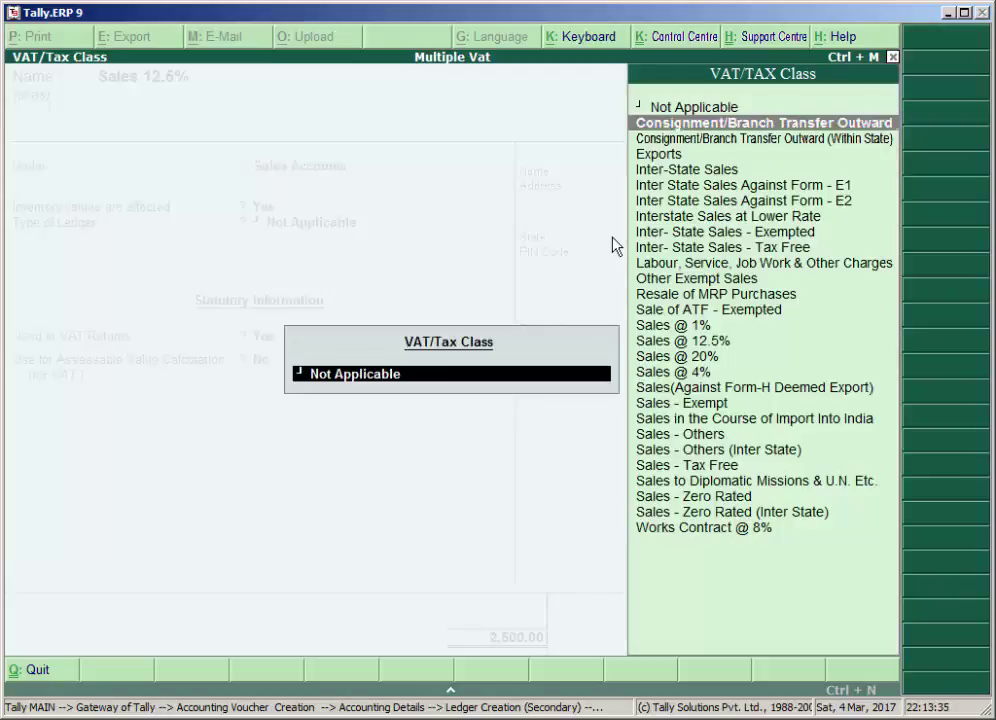
pyautogui.press('Return')
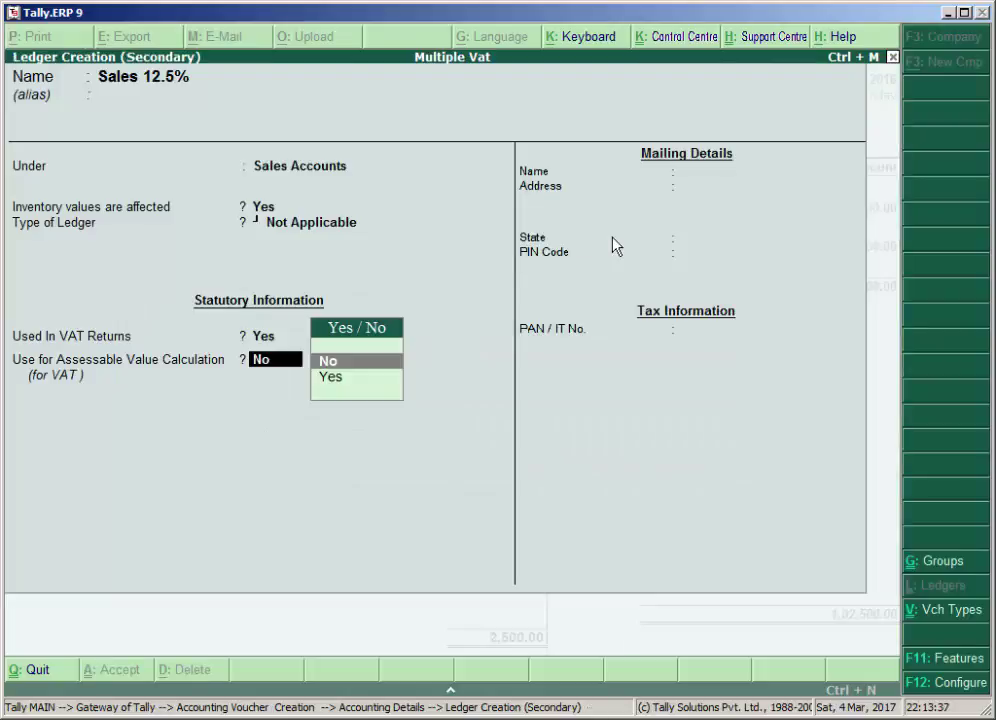
# Use the Sales 12.5% ledger for assessable value calculation, apportioned Based On Value.
pyautogui.press('y')
pyautogui.press('Down')
pyautogui.press('Return')
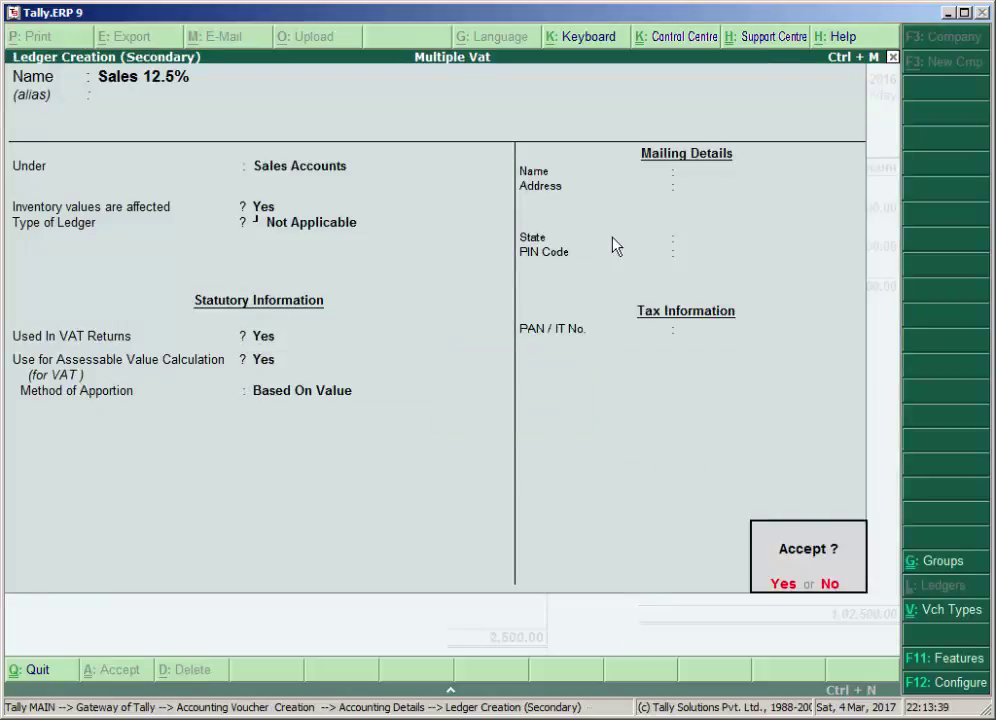
# Save the Sales 12.5% ledger and accept it as the accounting allocation for Chair.
pyautogui.press('y')
pyautogui.press('Return')
pyautogui.press('Return')
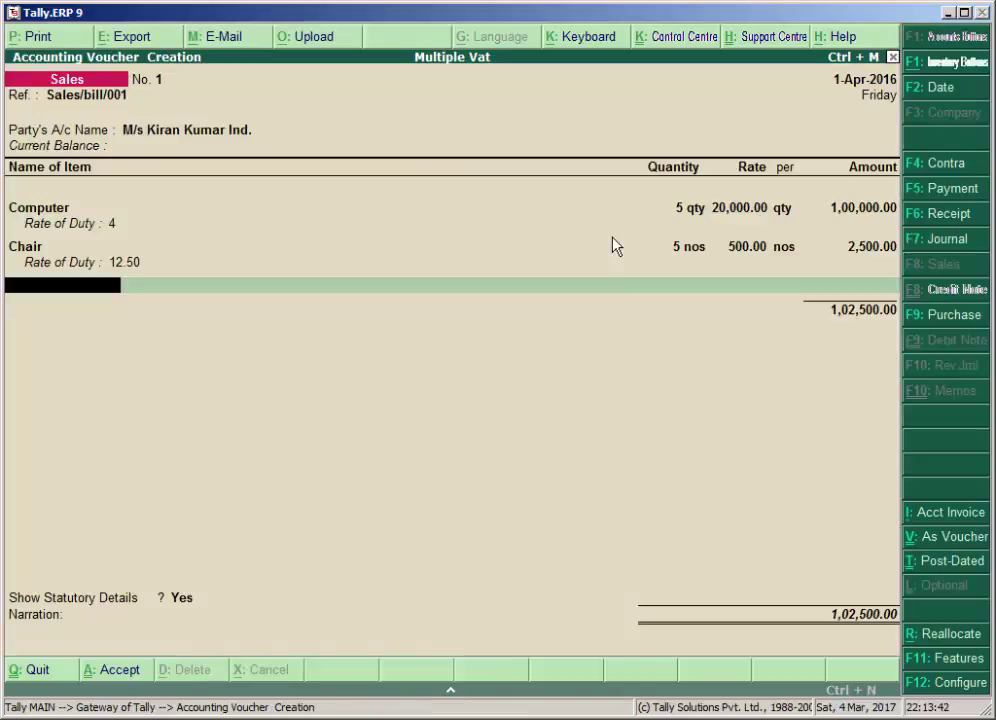
# Add the item Table to the voucher with a quantity of 5 nos at a rate of 1,600.
pyautogui.press('Down')
pyautogui.press('Down')
pyautogui.press('Down')
pyautogui.press('Return')
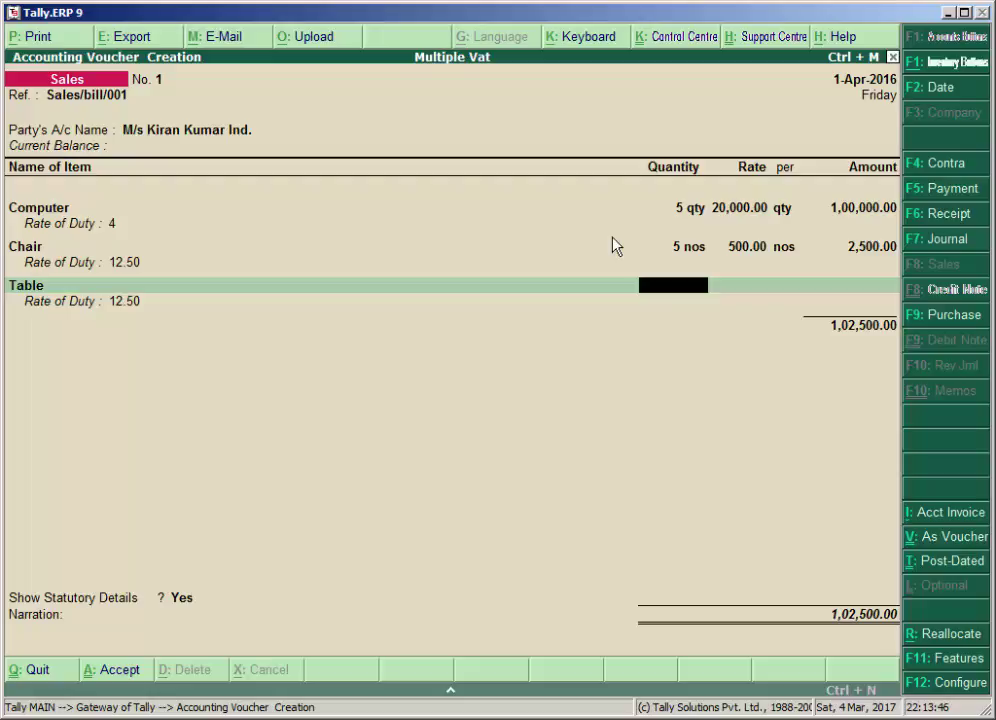
pyautogui.write('5')
pyautogui.press('Return')
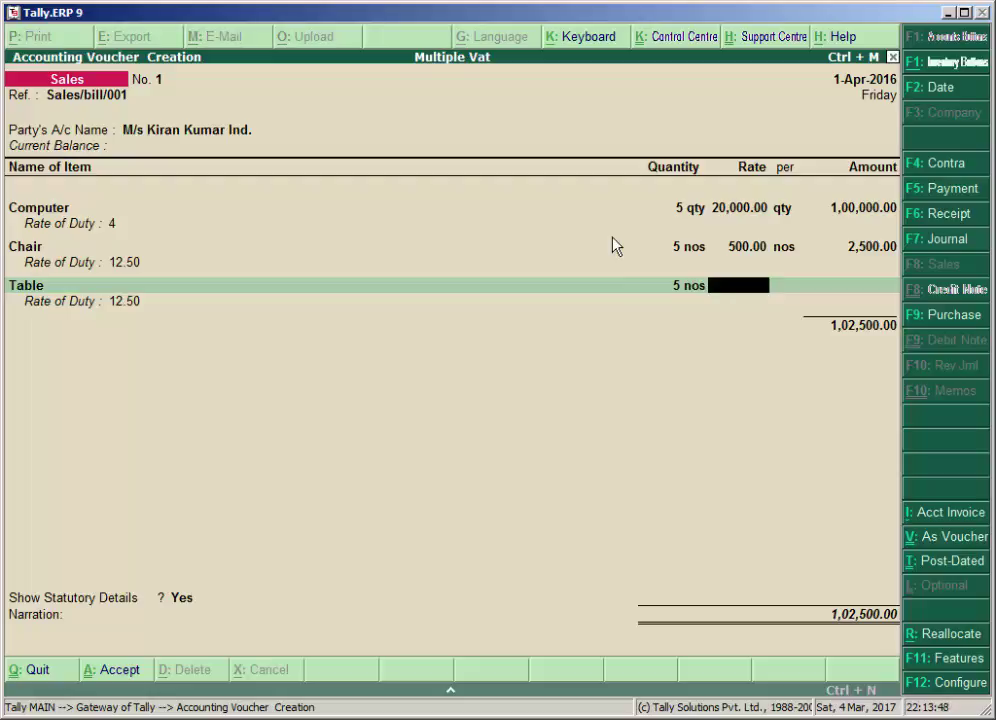
pyautogui.write('1600')
pyautogui.press('Return')
pyautogui.press('Return')
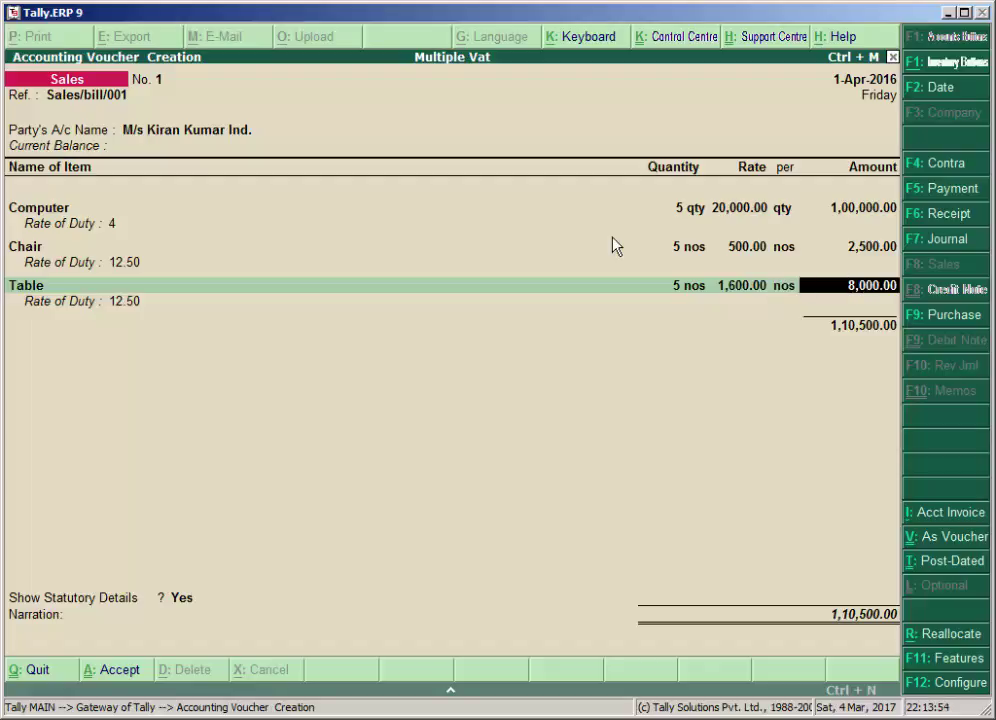
# Allocate the Table item's amount to the Sales 12.5% ledger.
pyautogui.press('Return')
pyautogui.write('S')
pyautogui.press('Down')
pyautogui.press('Up')
pyautogui.press('Return')
pyautogui.press('Return')
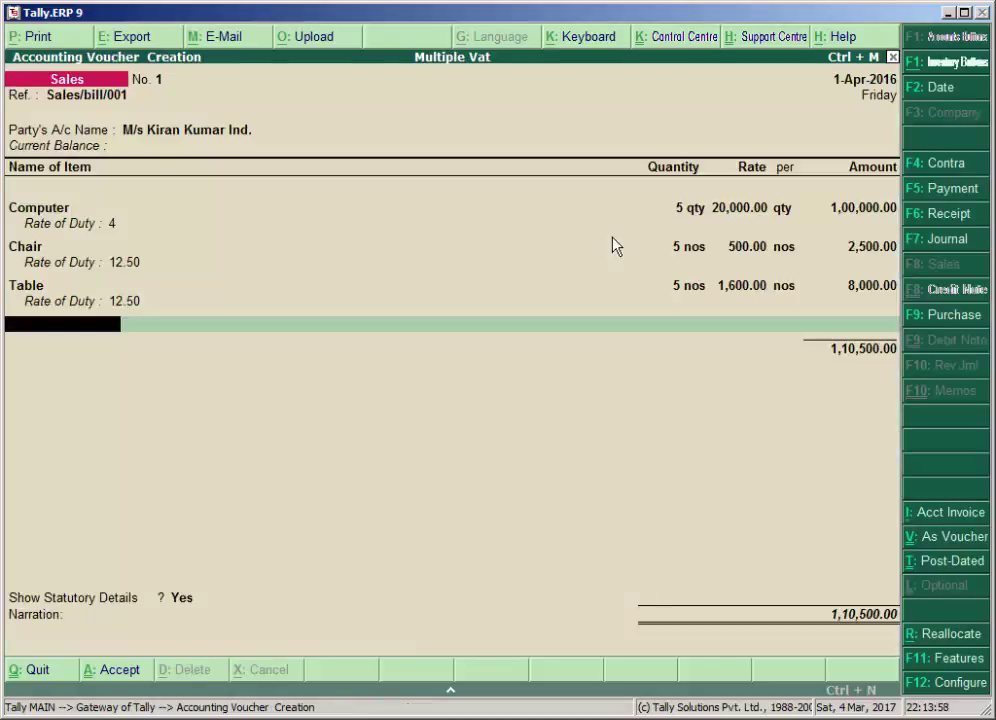
# End the item list and start a ledger named "Output Vat 4%" under Duties & Taxes.
pyautogui.press('Return')
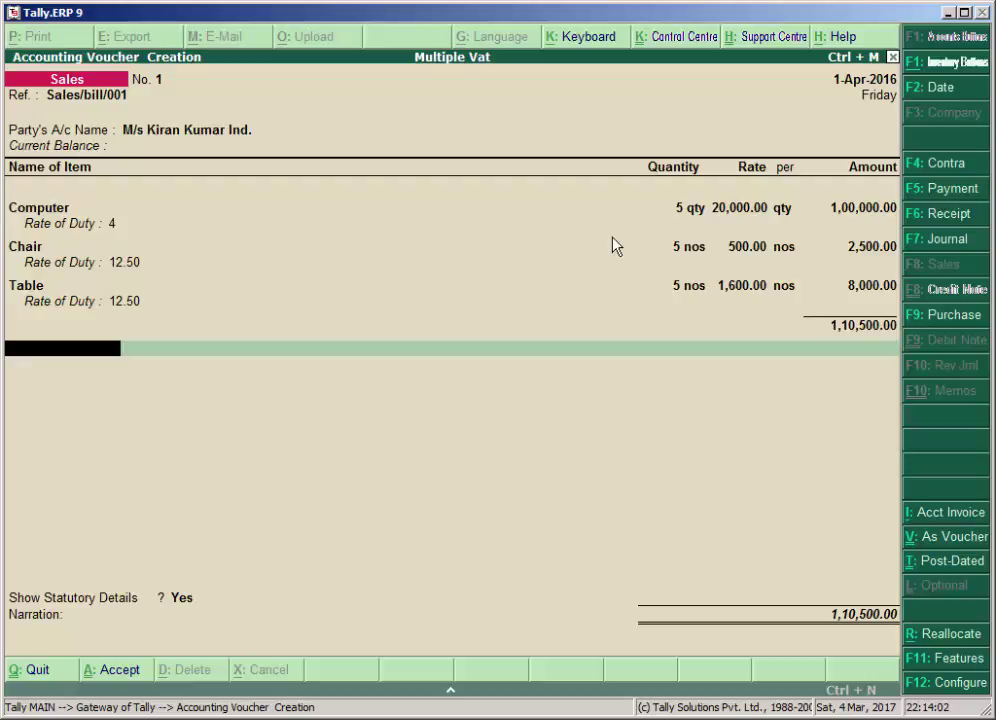
pyautogui.press('Return')
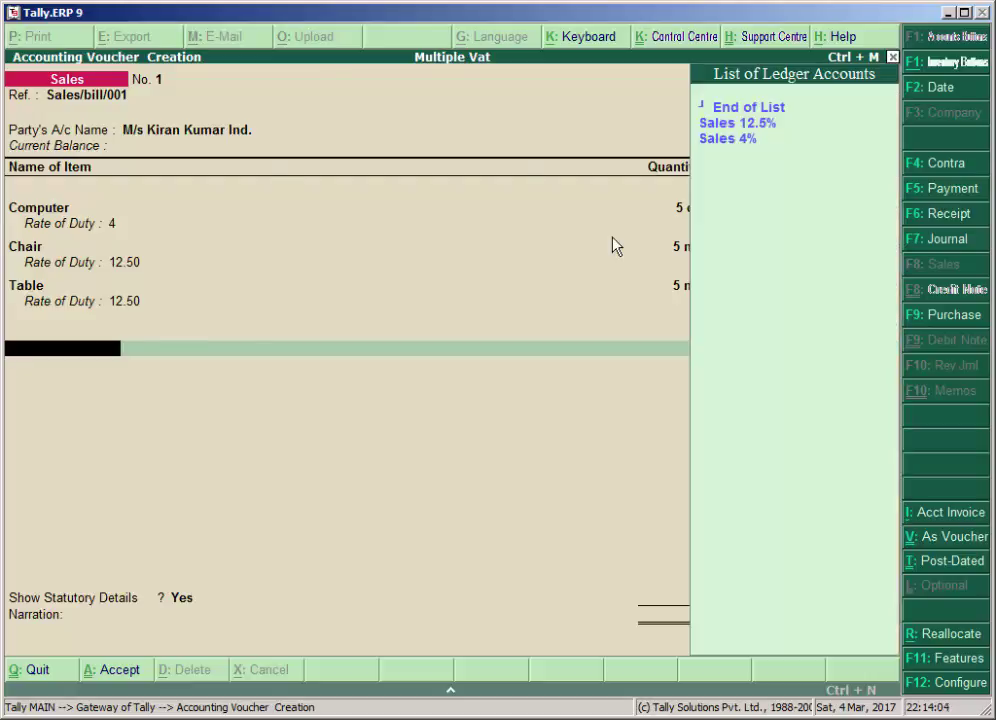
pyautogui.hotkey('alt', 'c')
pyautogui.write('Outpu')
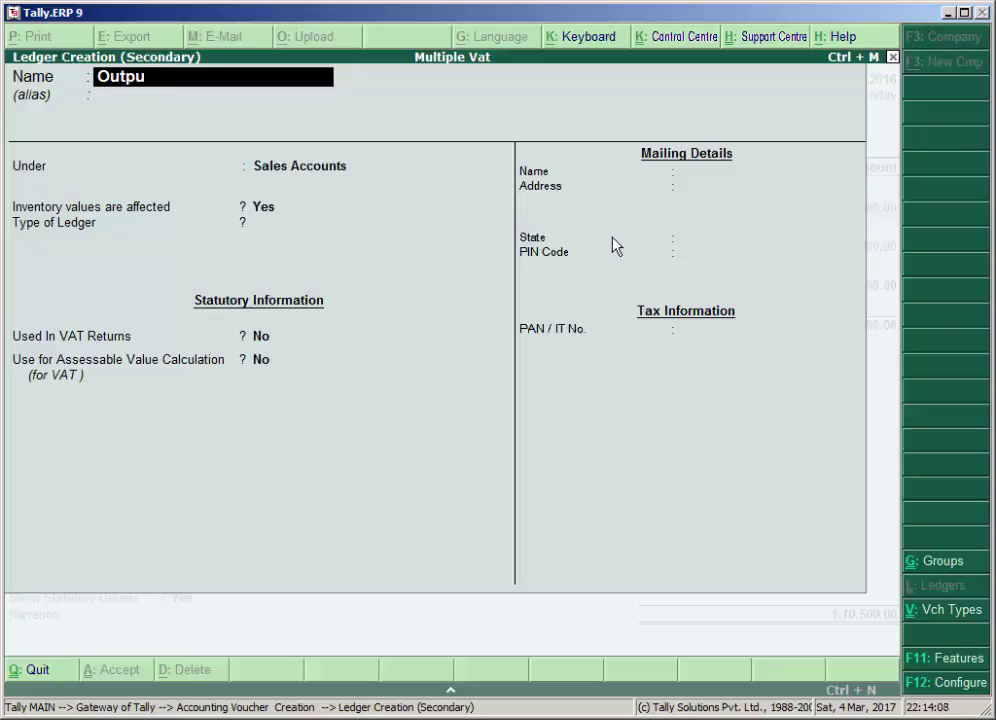
pyautogui.write('t Vat 4%')
pyautogui.press('Return')
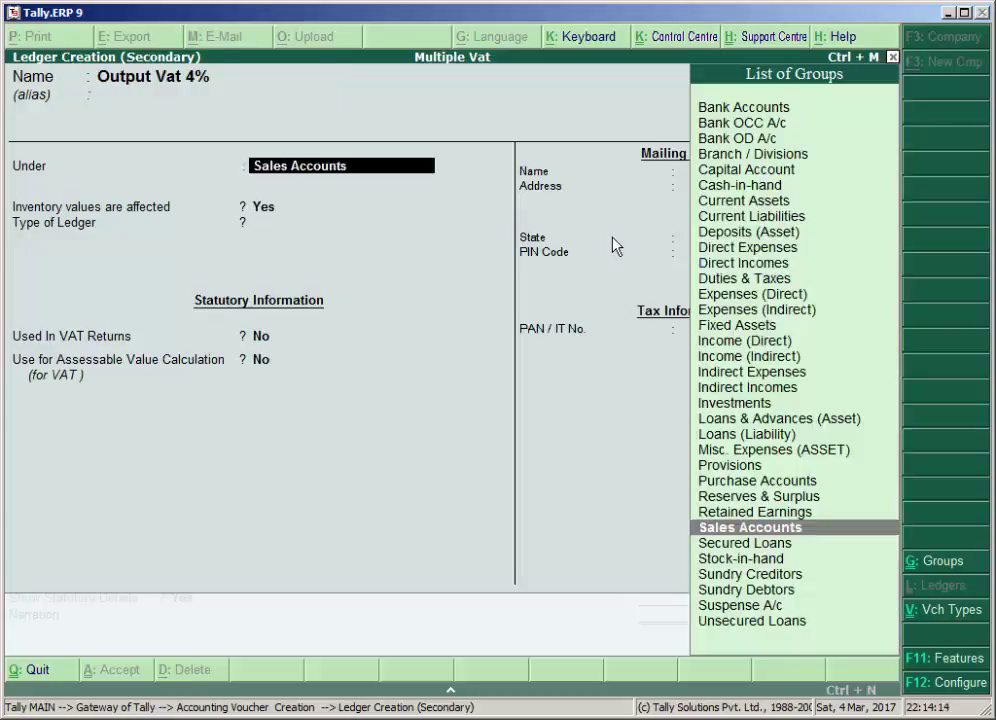
pyautogui.write('Du')
pyautogui.press('Return')
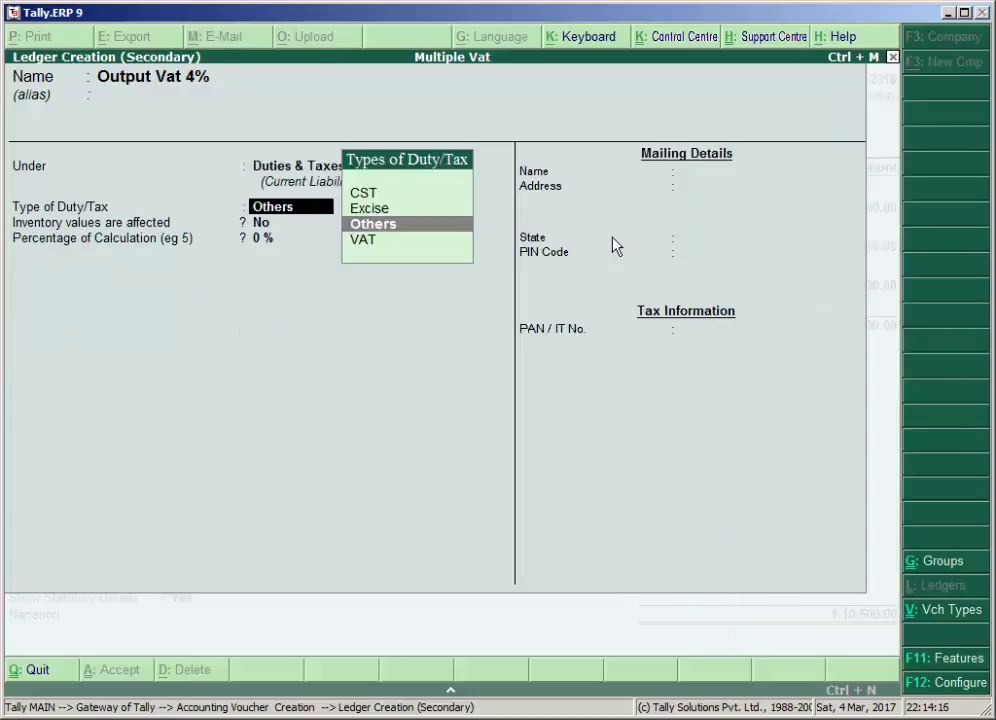
# Give the Output Vat 4% ledger the duty/tax type VAT and the VAT/Tax class Output VAT @ 4%.
pyautogui.press('Down')
pyautogui.press('Return')
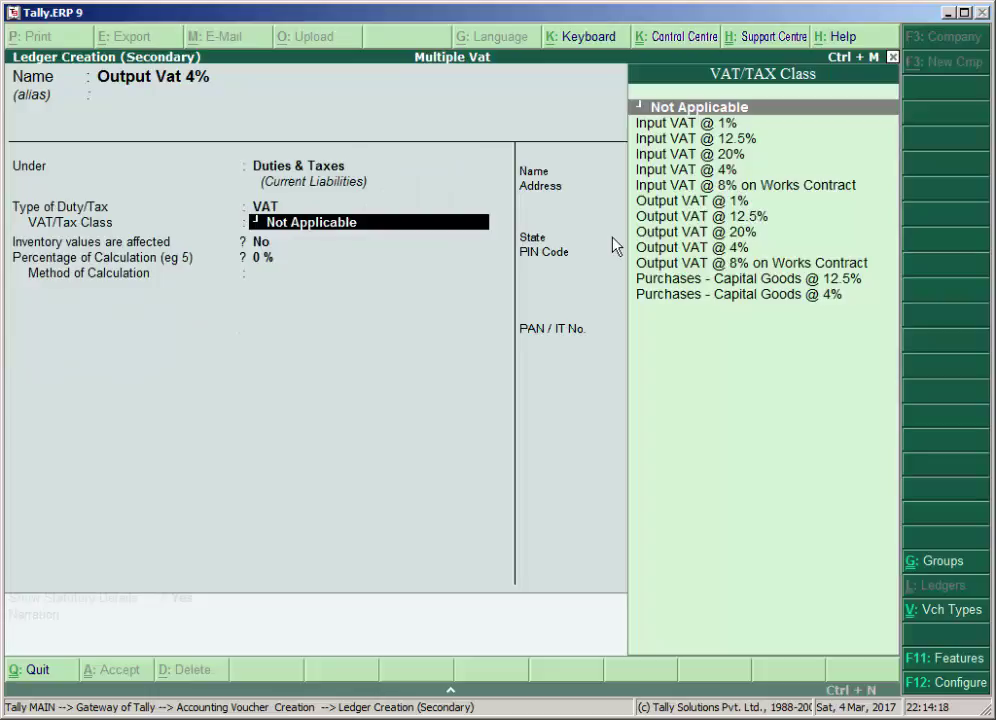
pyautogui.press('Down')
pyautogui.press('Down')
pyautogui.press('Down')
pyautogui.press('Down')
pyautogui.press('Down')
pyautogui.press('Down')
pyautogui.press('Down')
pyautogui.press('Down')
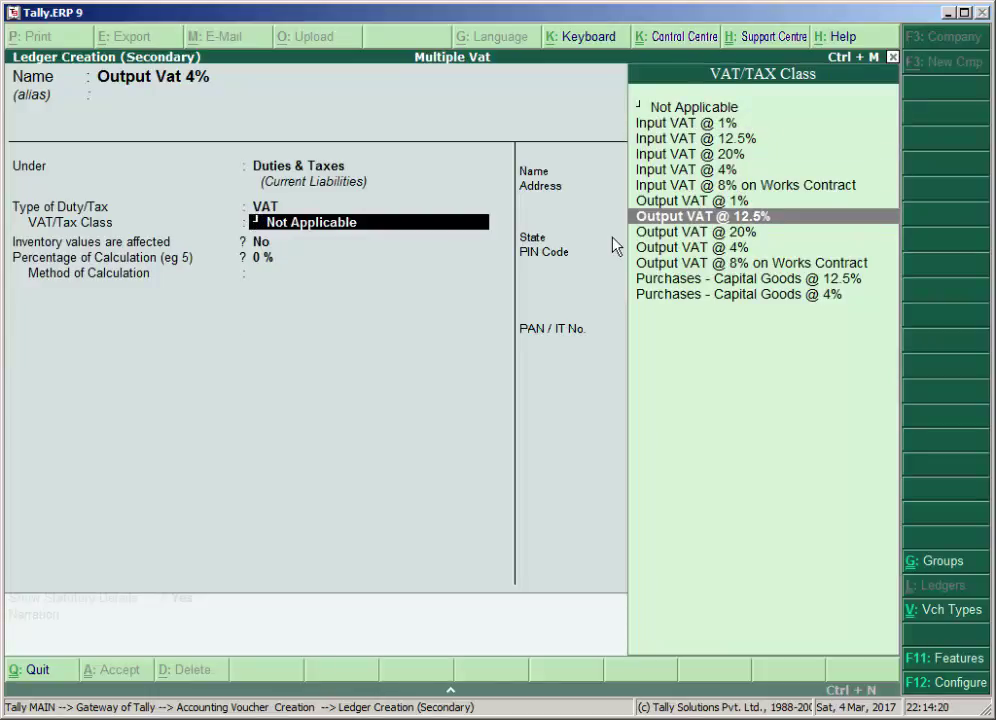
pyautogui.press('Down')
pyautogui.press('Return')
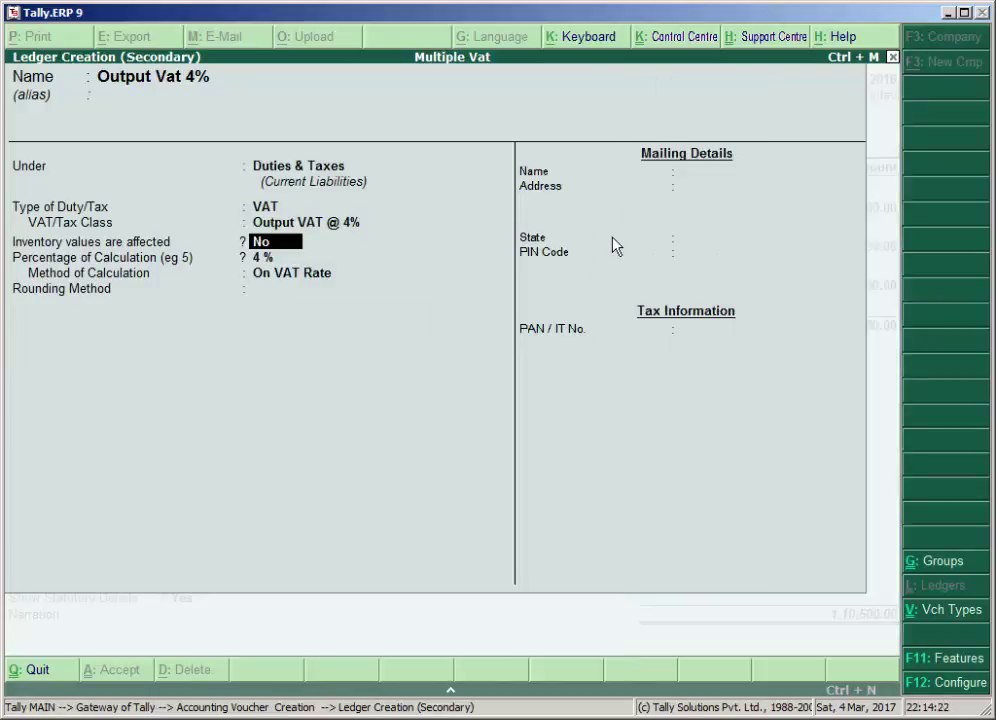
# Save the Output Vat 4% ledger with inventory values unaffected and calculation On VAT Rate, and apply it to the voucher.
pyautogui.press('Return')
pyautogui.press('Return')
pyautogui.press('Return')
pyautogui.press('Return')
pyautogui.press('Return')
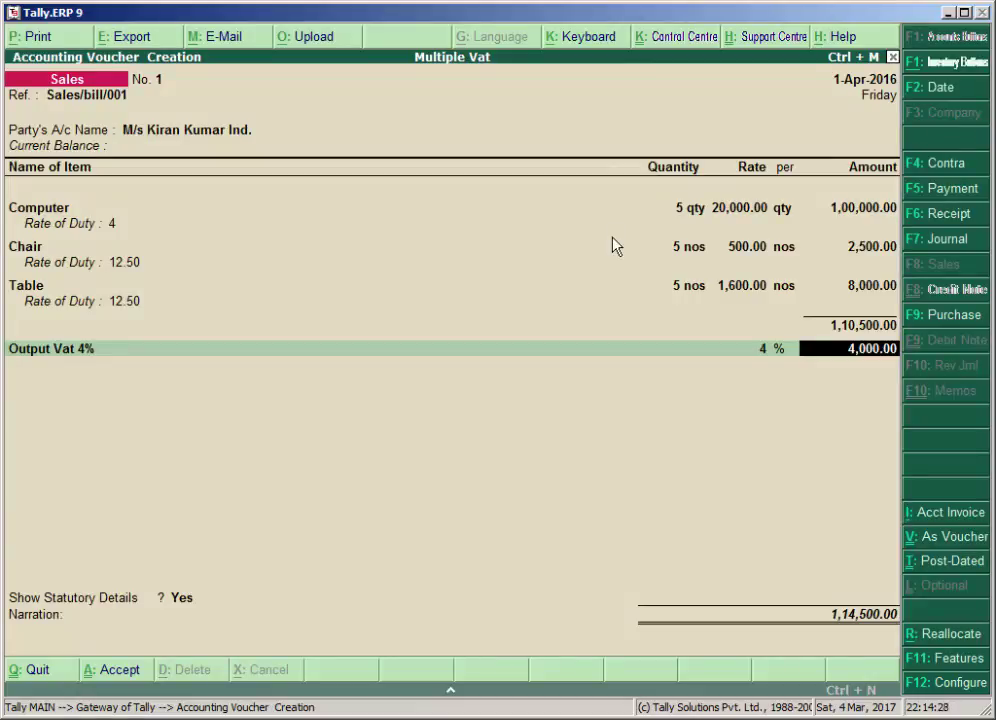
pyautogui.press('Return')
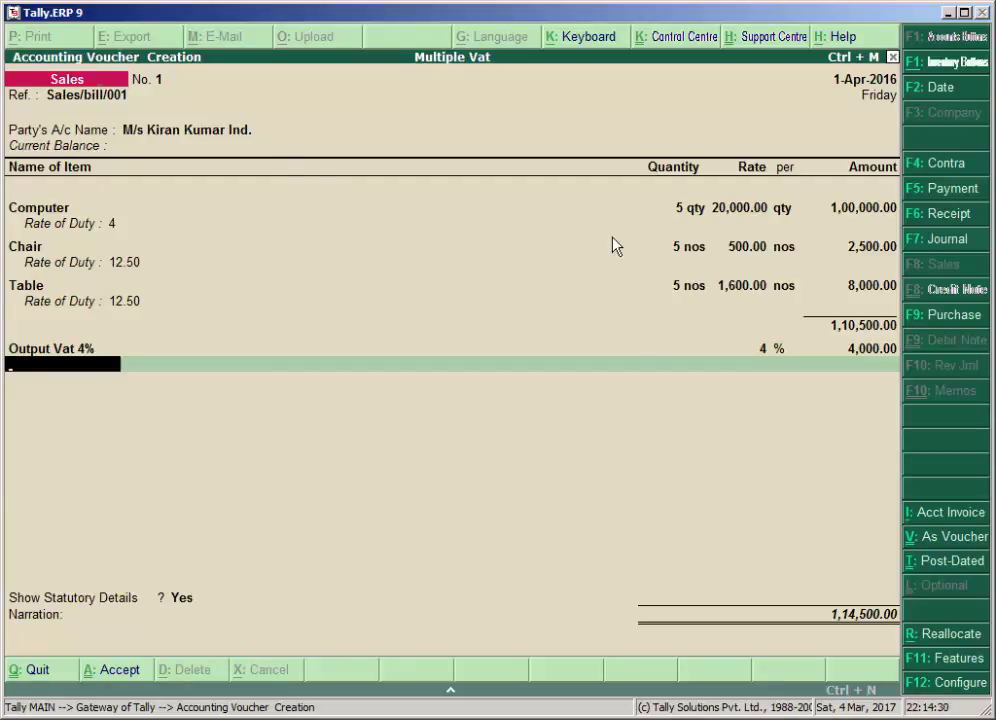
# Start a ledger named "Output Vat 12.5%" under Duties & Taxes for the voucher.
pyautogui.hotkey('alt', 'c')
pyautogui.write('Output')
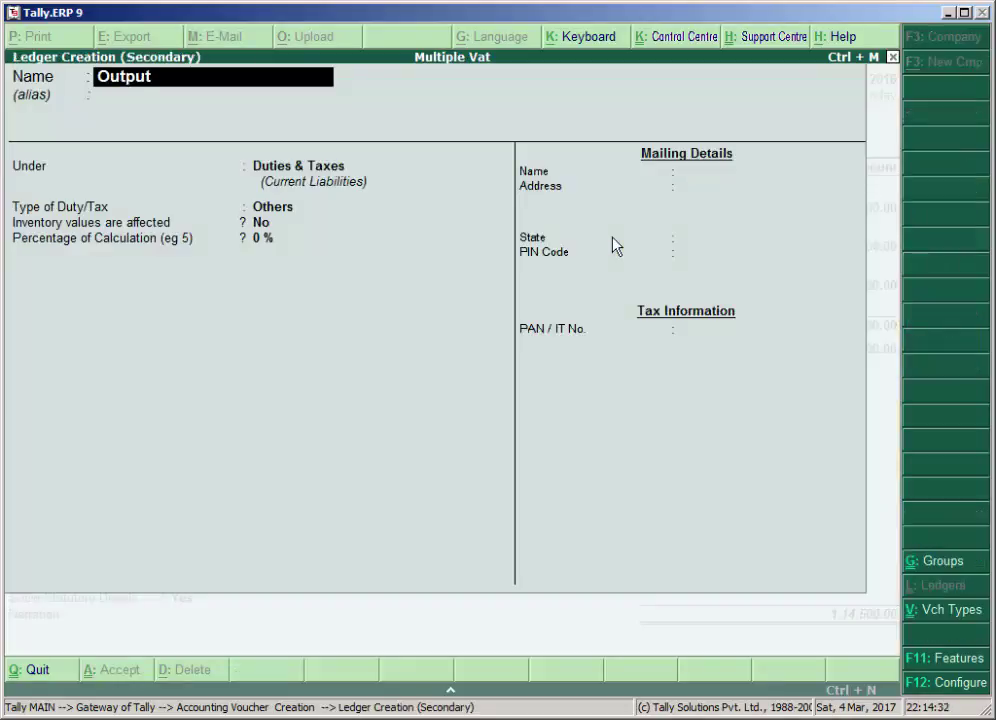
pyautogui.write(' Vat 12.5%')
pyautogui.press('Return')
pyautogui.press('Return')
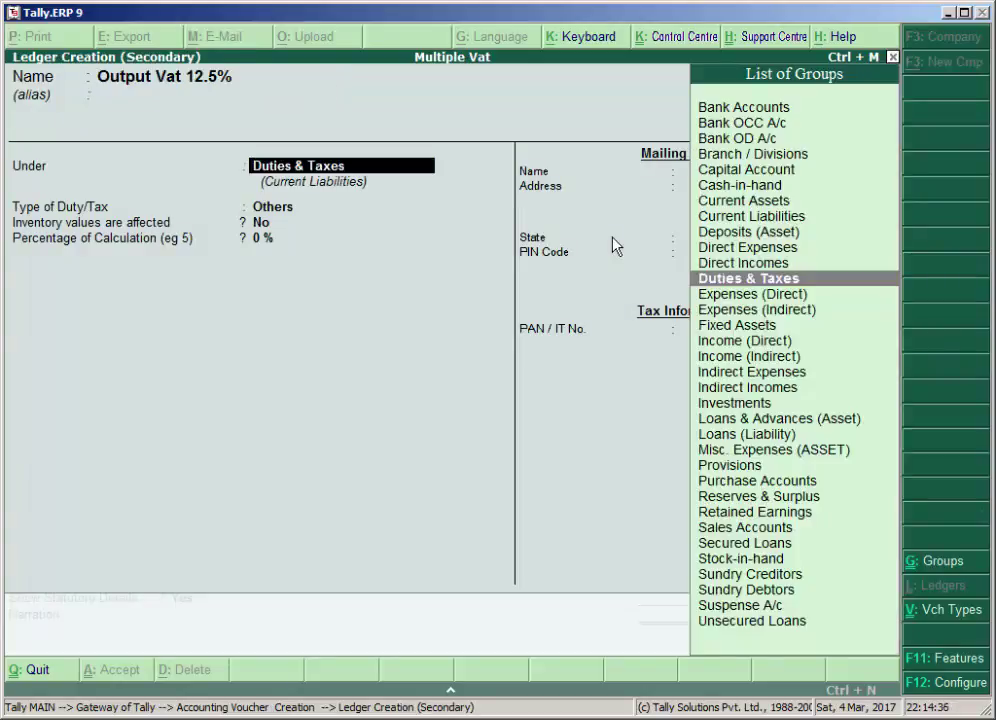
pyautogui.press('Return')
# Give the Output Vat 12.5% ledger the duty/tax type VAT and the VAT/Tax class Output VAT @ 12.5%.
pyautogui.press('Down')
pyautogui.press('Return')
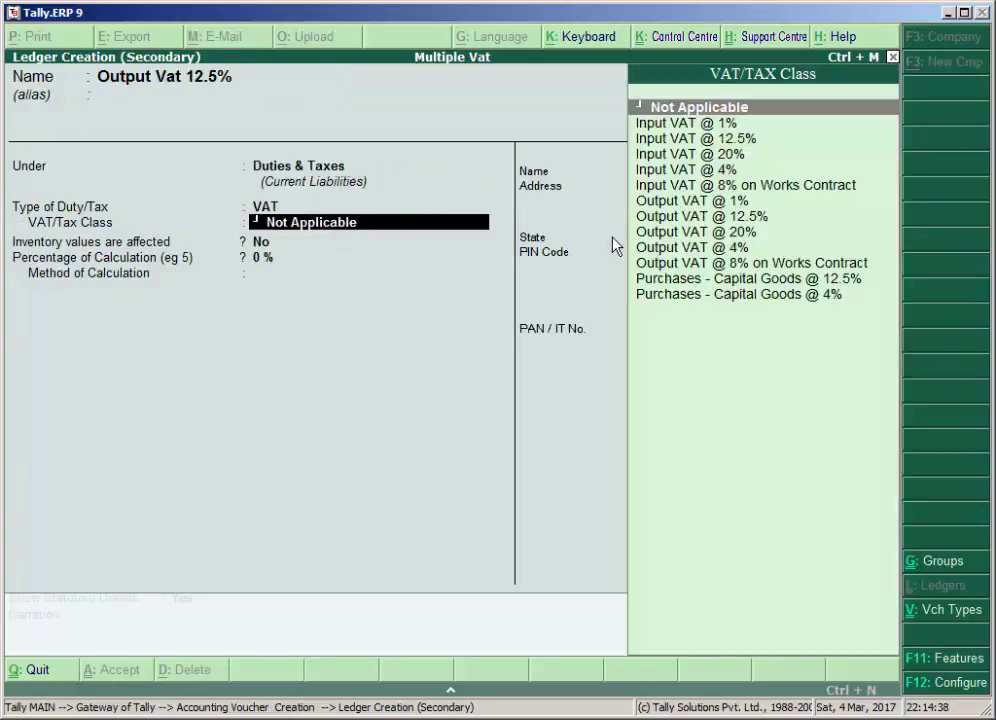
pyautogui.press('Down')
pyautogui.press('Down')
pyautogui.press('Down')
pyautogui.press('Down')
pyautogui.press('Down')
pyautogui.press('Down')
pyautogui.press('Down')
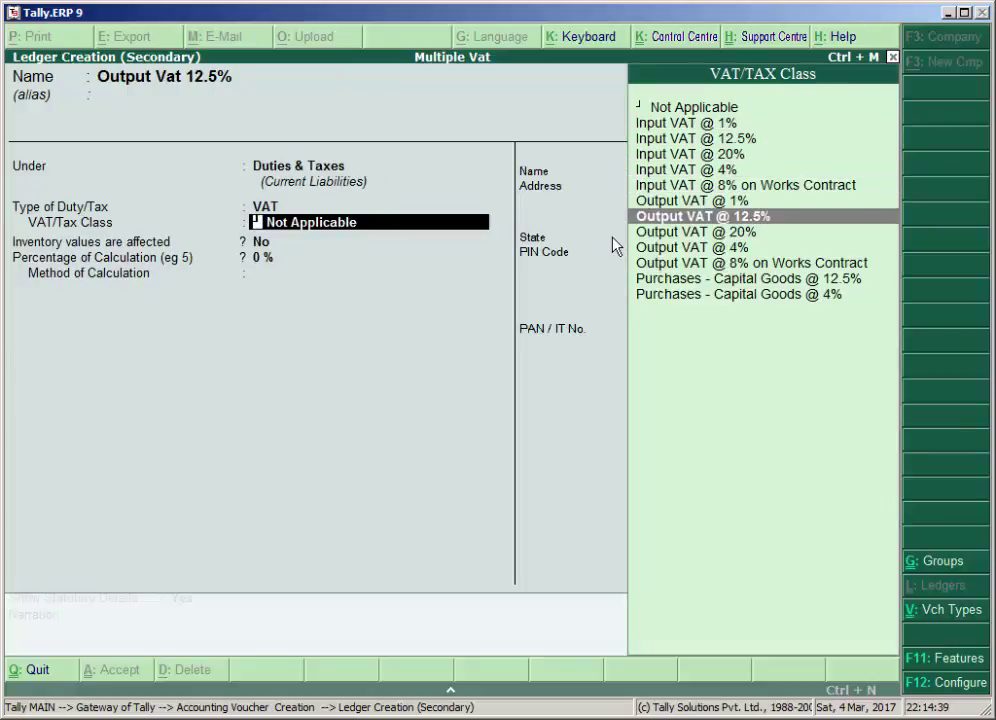
pyautogui.press('Return')
# Save the Output Vat 12.5% ledger with calculation On VAT Rate and rounding Not Applicable, and apply it to the voucher.
pyautogui.press('Return')
pyautogui.press('Return')
pyautogui.press('Return')
pyautogui.press('Return')
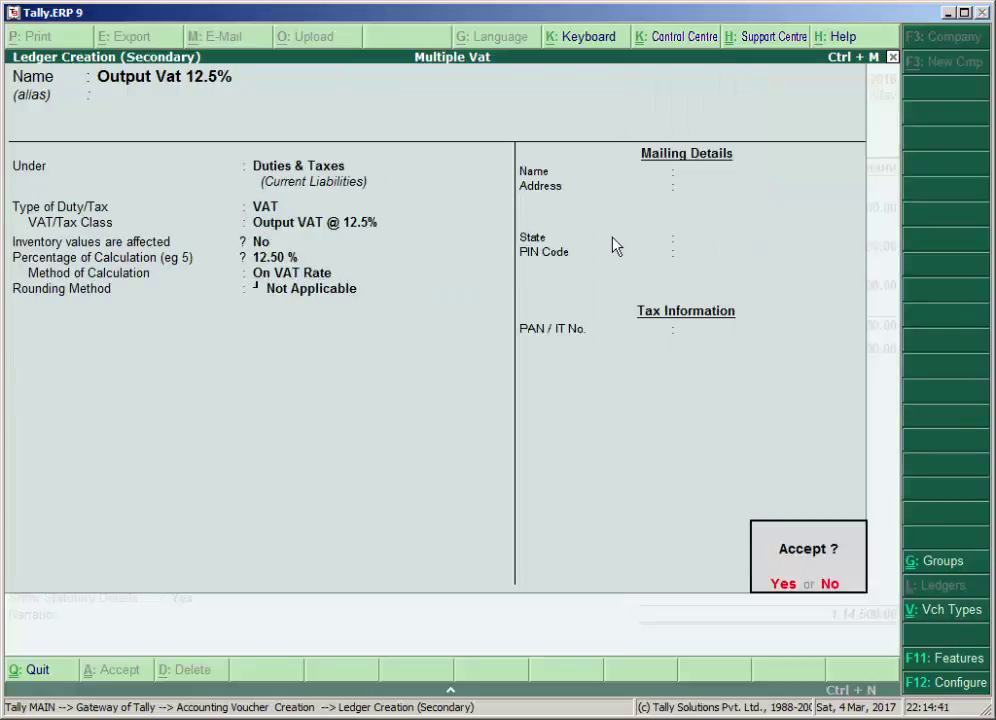
pyautogui.press('Return')
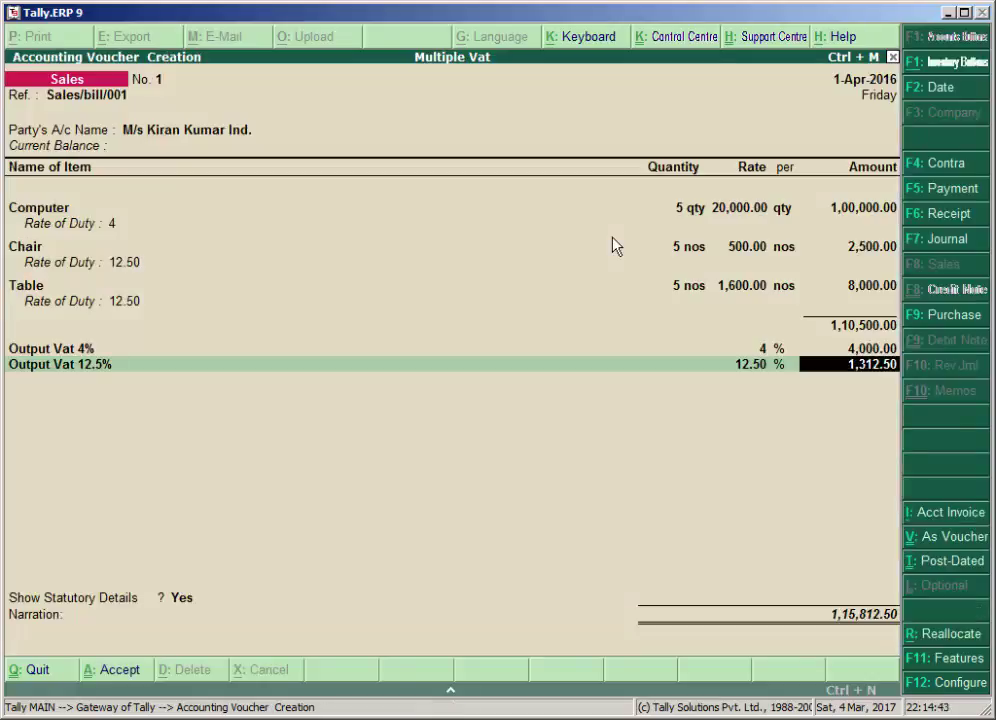
pyautogui.press('Return')
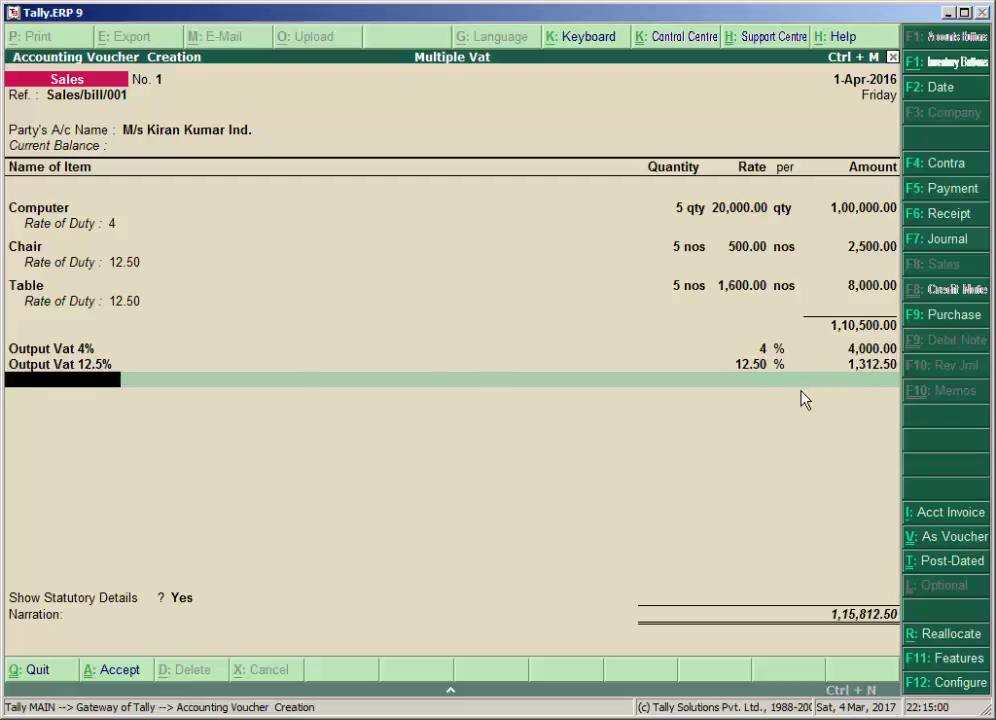
# Check the 4% VAT on Computer by calculating 100000*4/100 in the built-in calculator.
pyautogui.hotkey('ctrl', 'n')
pyautogui.write('1000')
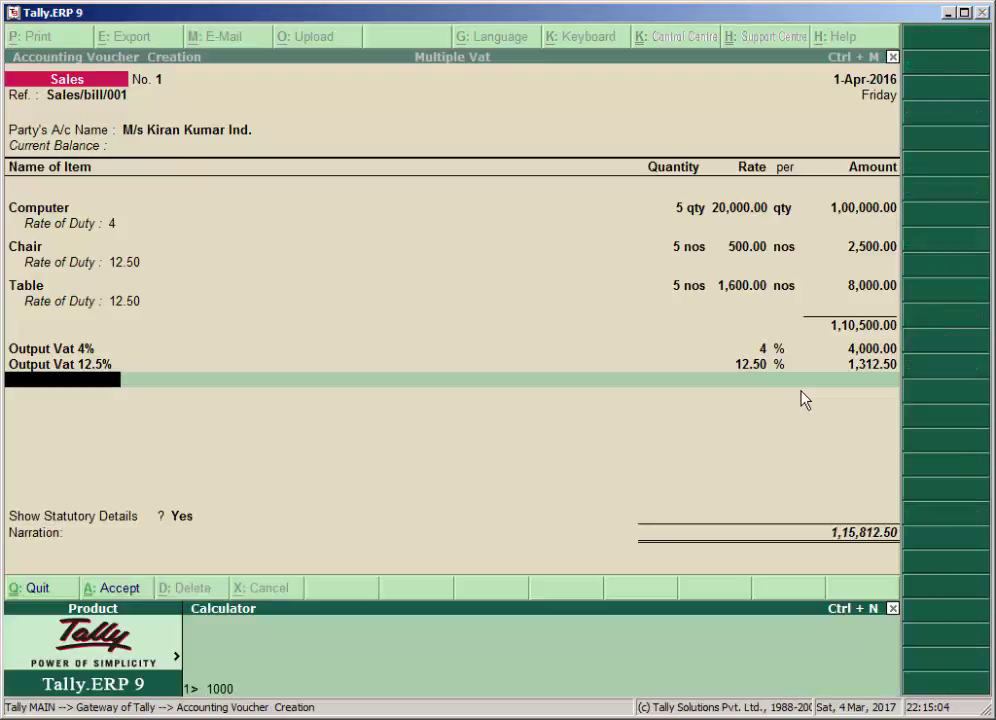
pyautogui.write('0')
pyautogui.write('0')
pyautogui.write('*4/100')
pyautogui.press('Return')
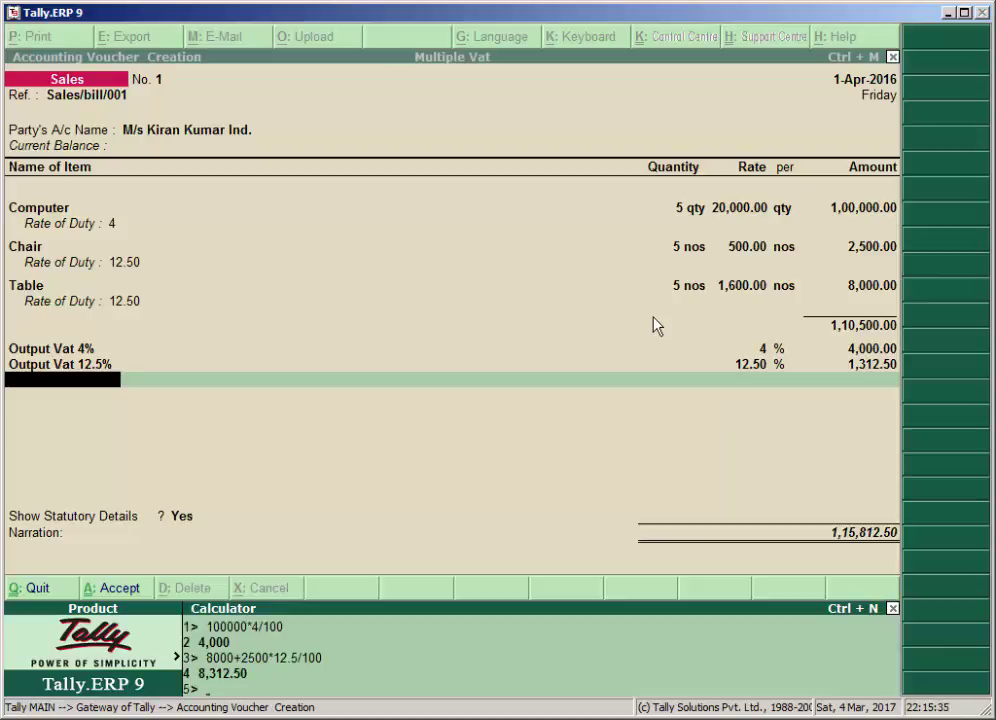
# Check the 12.5% VAT on Chair and Table by calculating 8000+2500 and 10500*12.5/100, and close the calculator.
pyautogui.write('8000+2500')
pyautogui.press('Return')
pyautogui.write('10500*12.5/100')
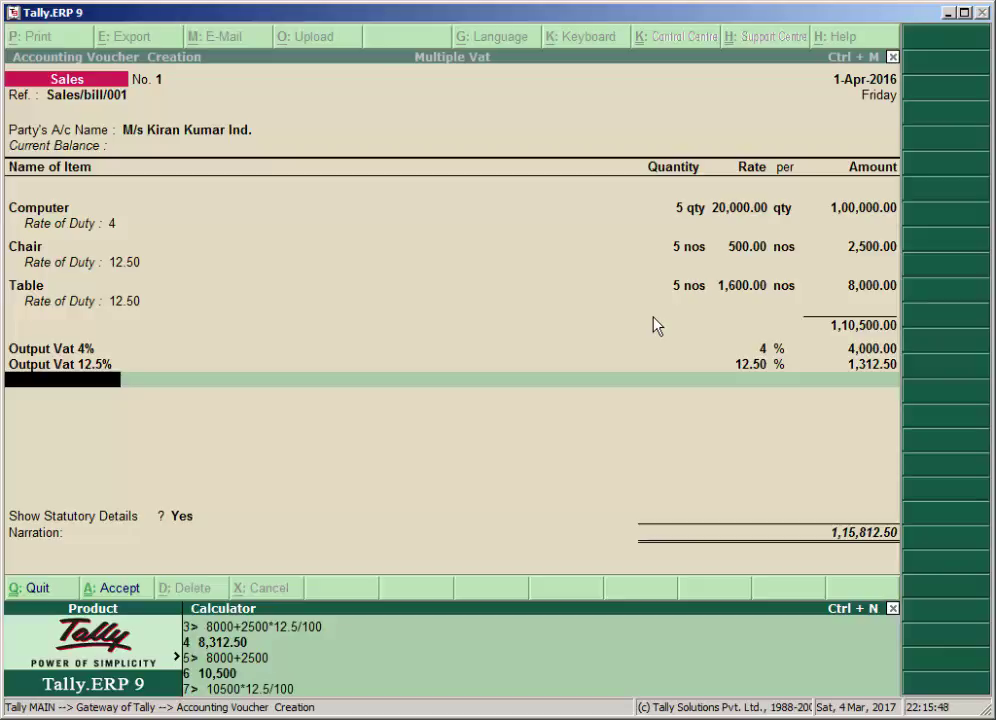
pyautogui.press('Return')
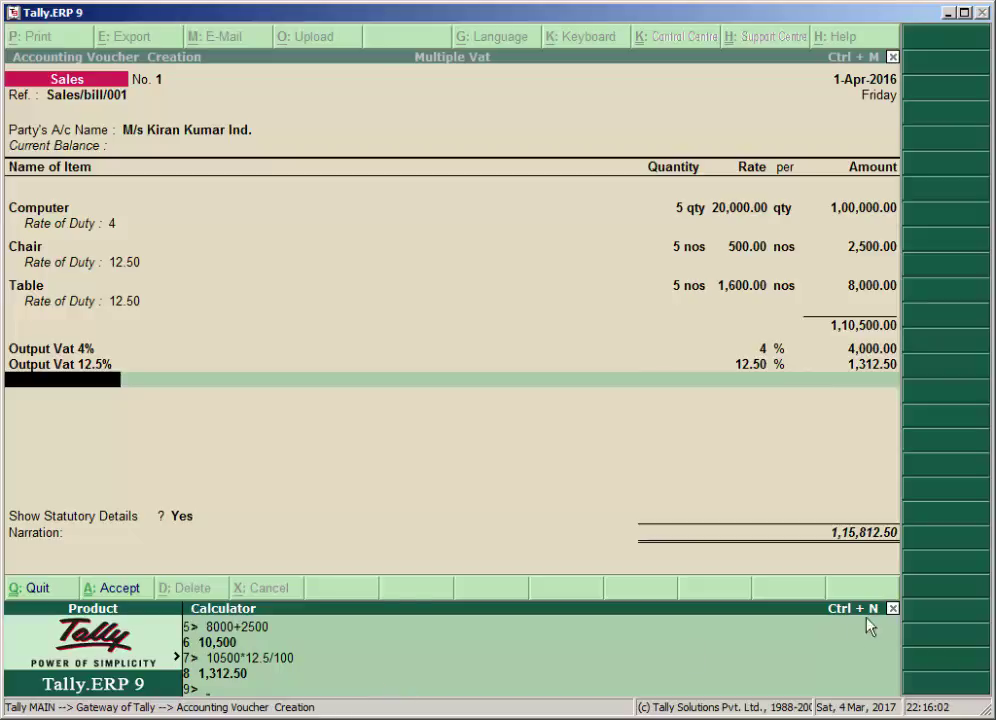
pyautogui.click(893, 609)
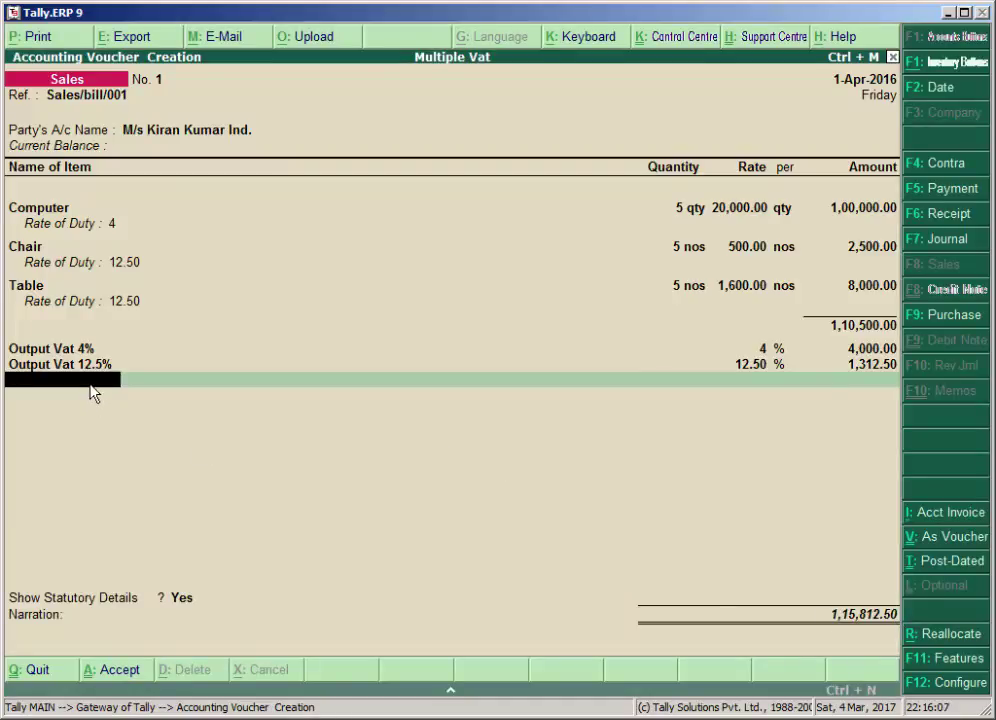
# Finish the ledger entries and show the voucher's statutory details in detailed form.
pyautogui.press('Return')
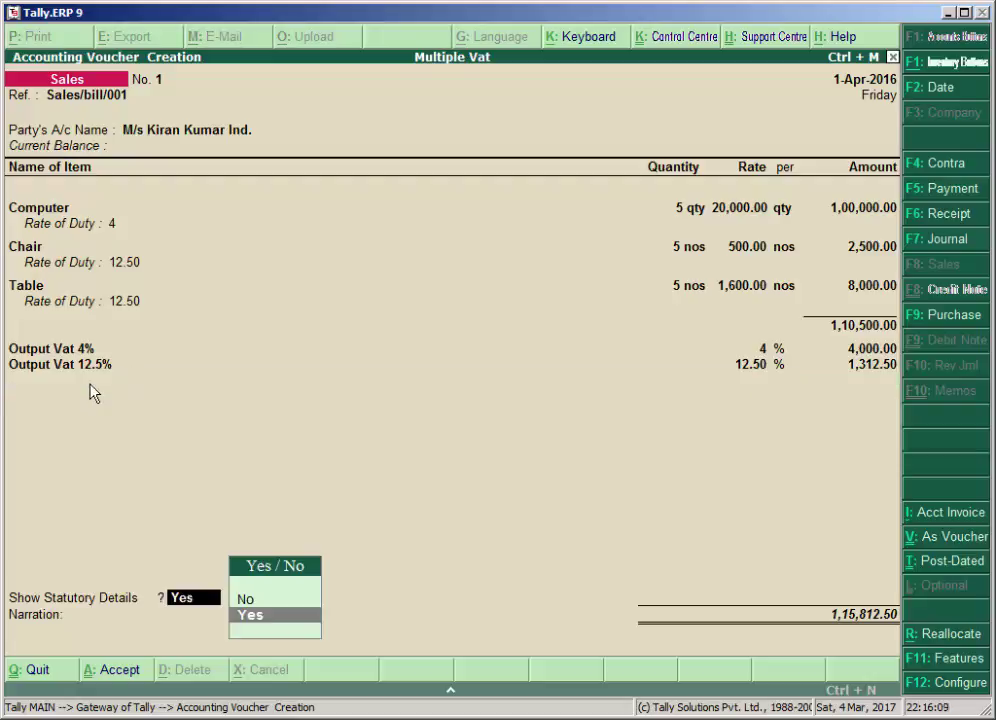
pyautogui.press('Up')
pyautogui.press('Down')
pyautogui.press('Return')
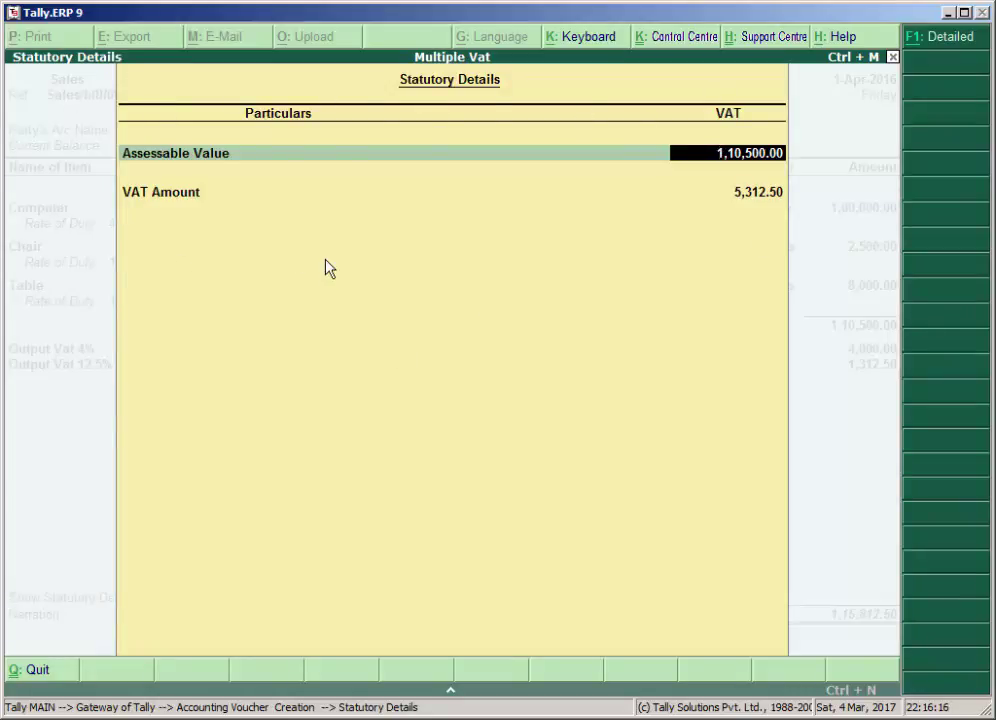
pyautogui.hotkey('alt', 'F1')
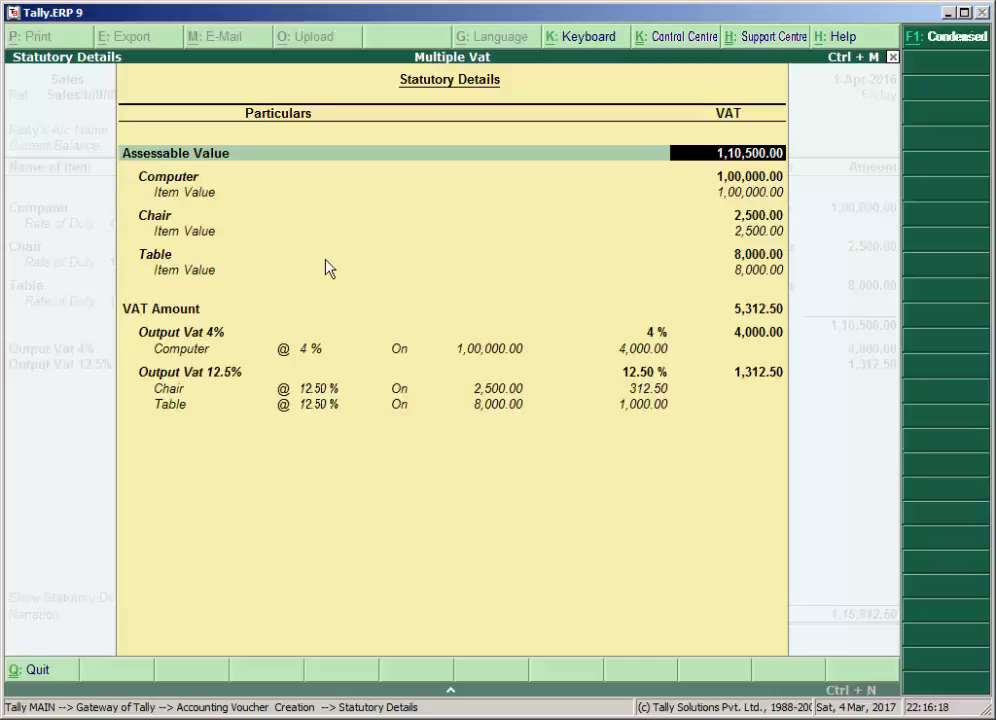
# Examine the item-wise assessable values and the VAT calculated under each output VAT ledger.
pyautogui.press('Return')
pyautogui.press('Return')
pyautogui.press('Return')
pyautogui.press('Return')
pyautogui.press('Return')
pyautogui.press('Return')
pyautogui.press('Return')
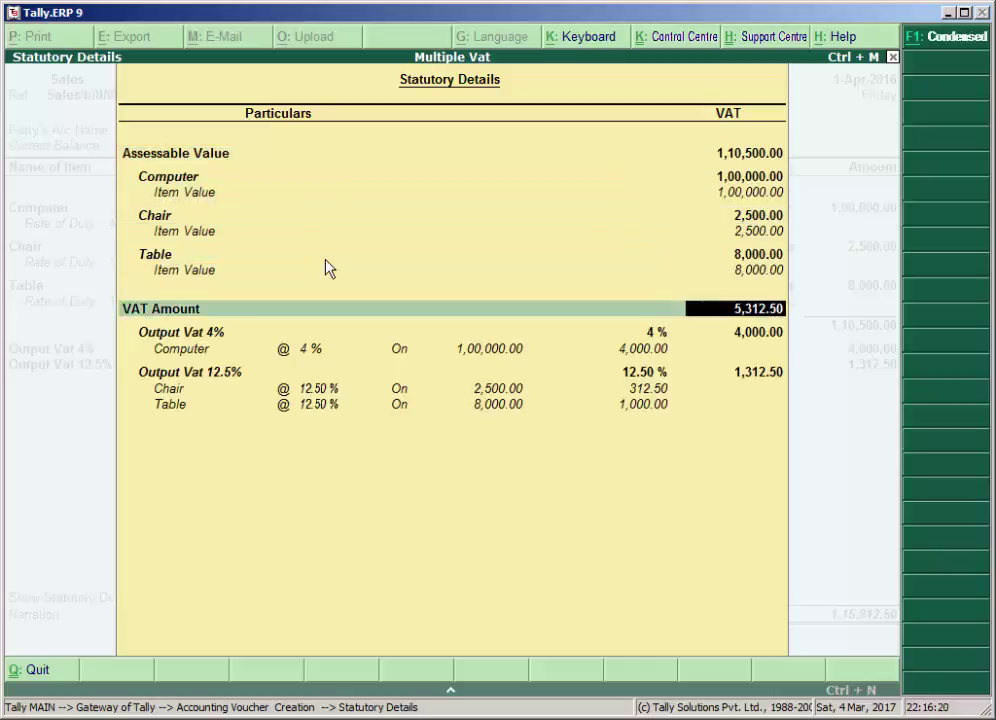
pyautogui.press('Up')
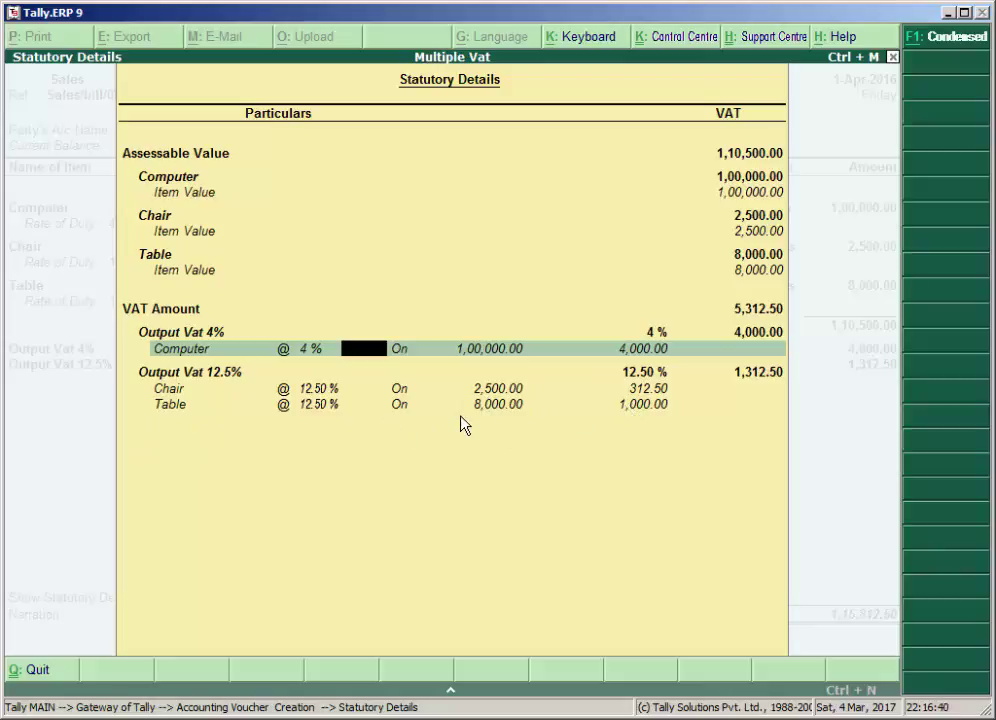
pyautogui.press('Return')
pyautogui.press('Return')
pyautogui.press('Return')
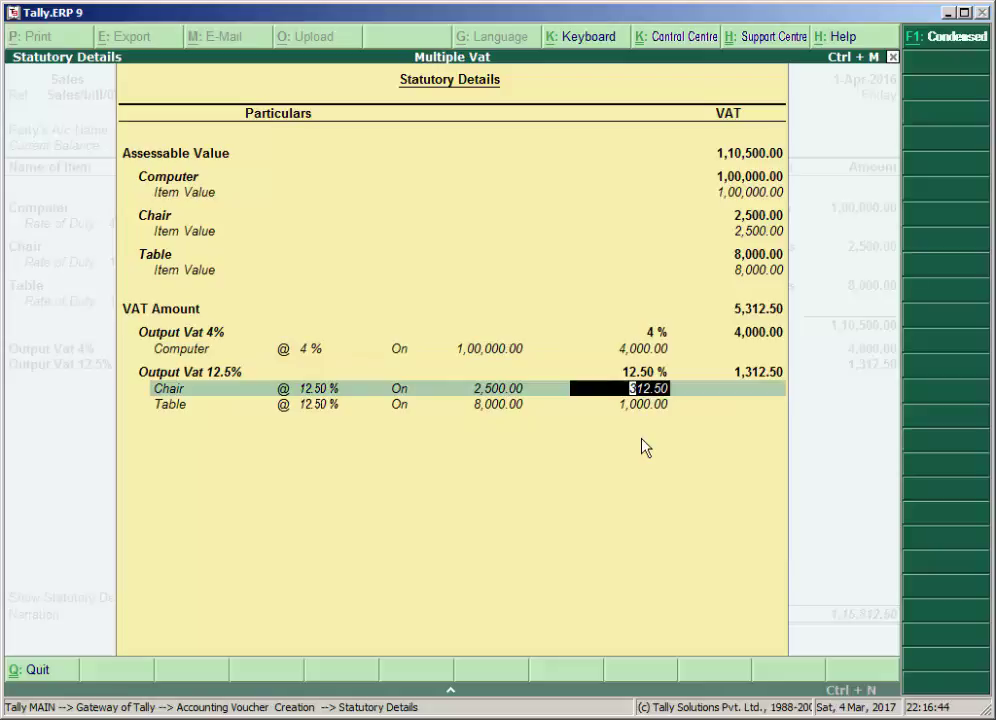
# Accept the statutory details without a narration and save the sales voucher.
pyautogui.press('Return')
pyautogui.press('Return')
pyautogui.press('Return')
pyautogui.press('Return')
pyautogui.press('Return')
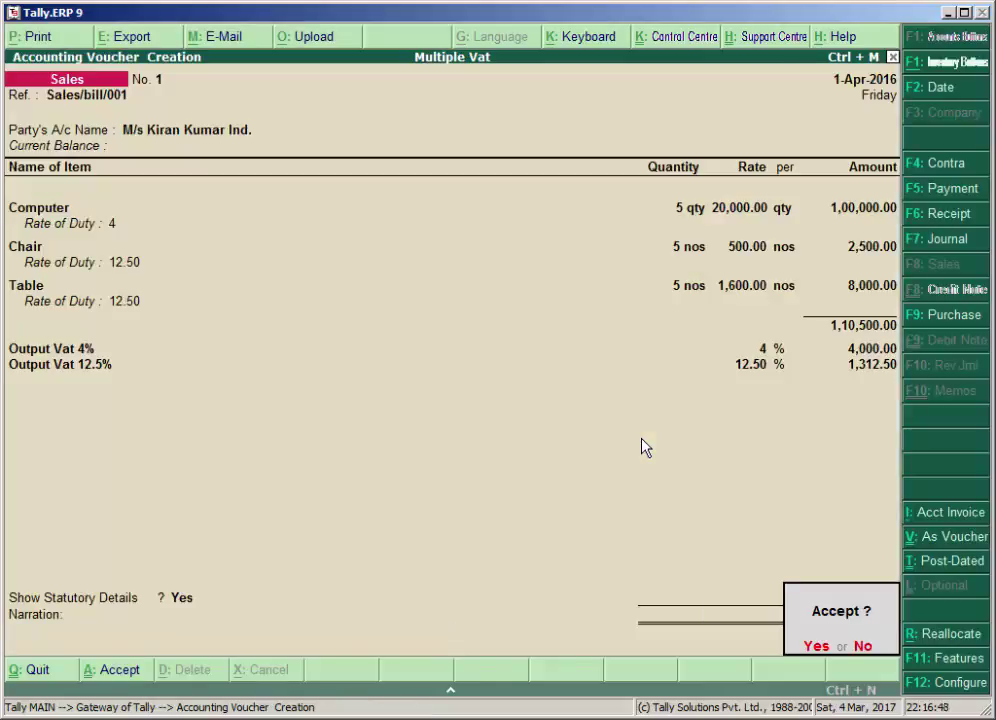
pyautogui.press('y')
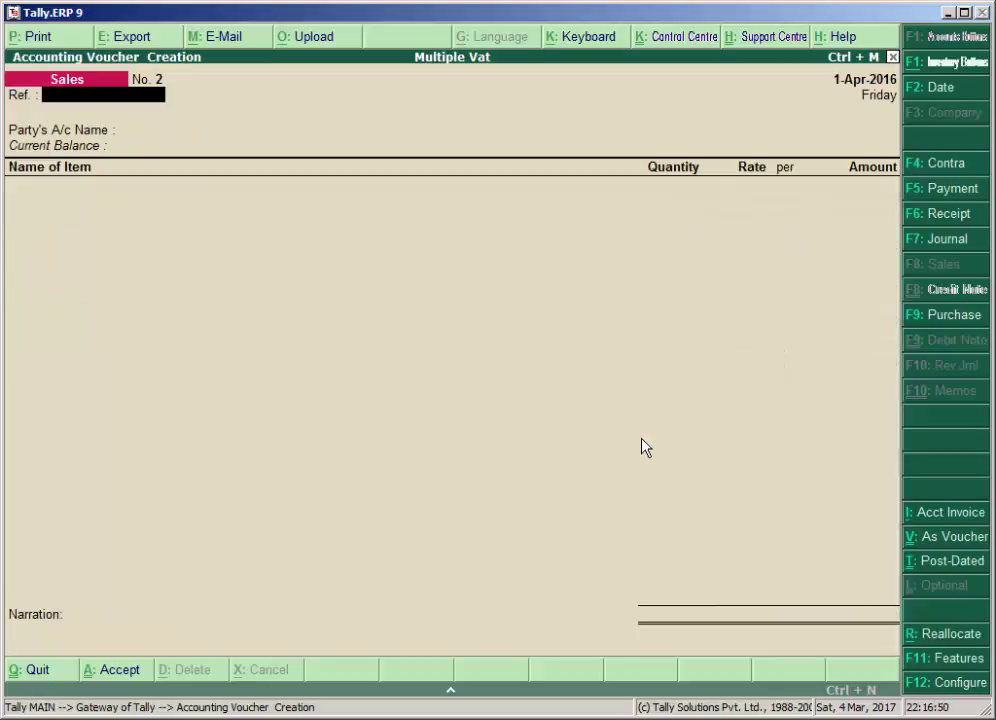
# Leave the empty sales voucher without entering it and bring up the company's display reports.
pyautogui.press('Escape')
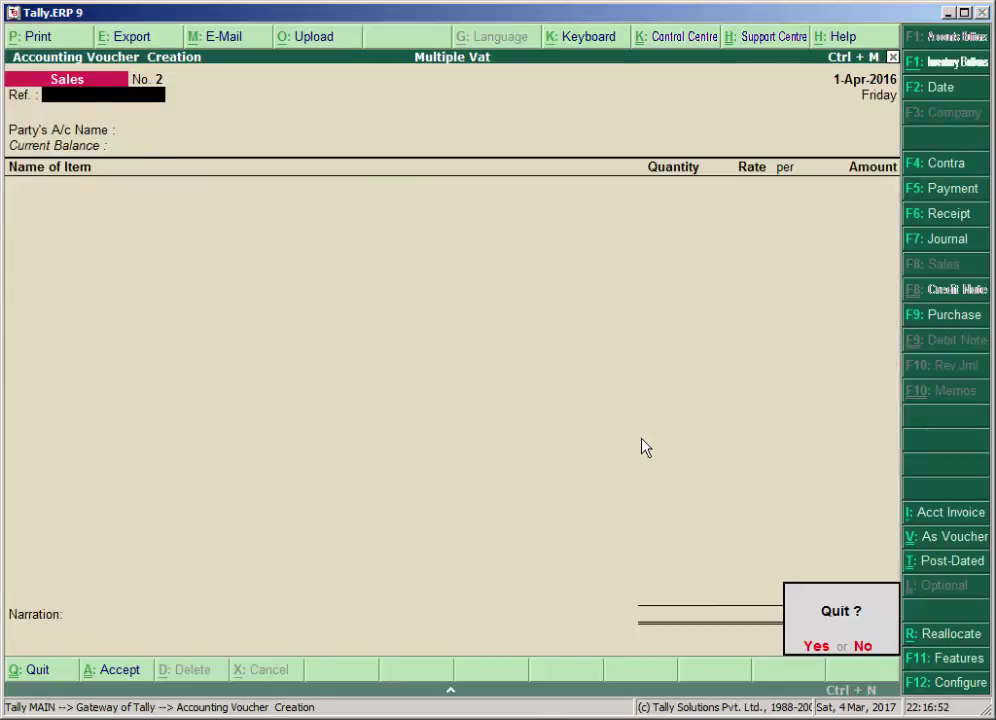
pyautogui.press('y')
pyautogui.press('Down')
pyautogui.press('Down')
pyautogui.press('Down')
pyautogui.press('Down')
pyautogui.press('Down')
pyautogui.press('Down')
pyautogui.press('Down')
pyautogui.press('Down')
pyautogui.press('Down')
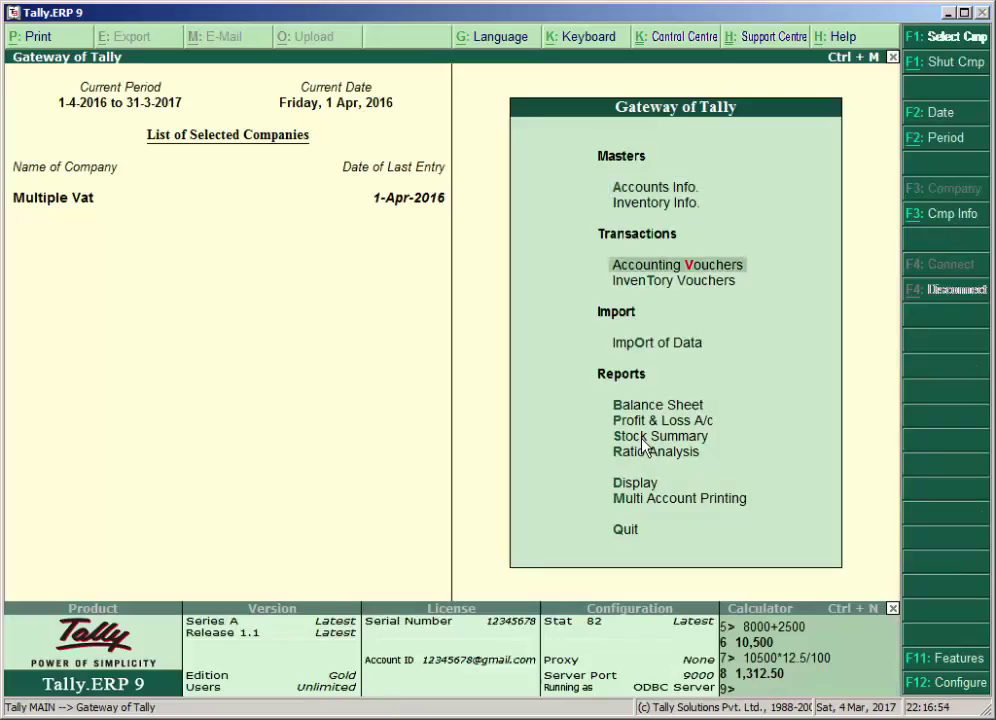
pyautogui.press('Return')
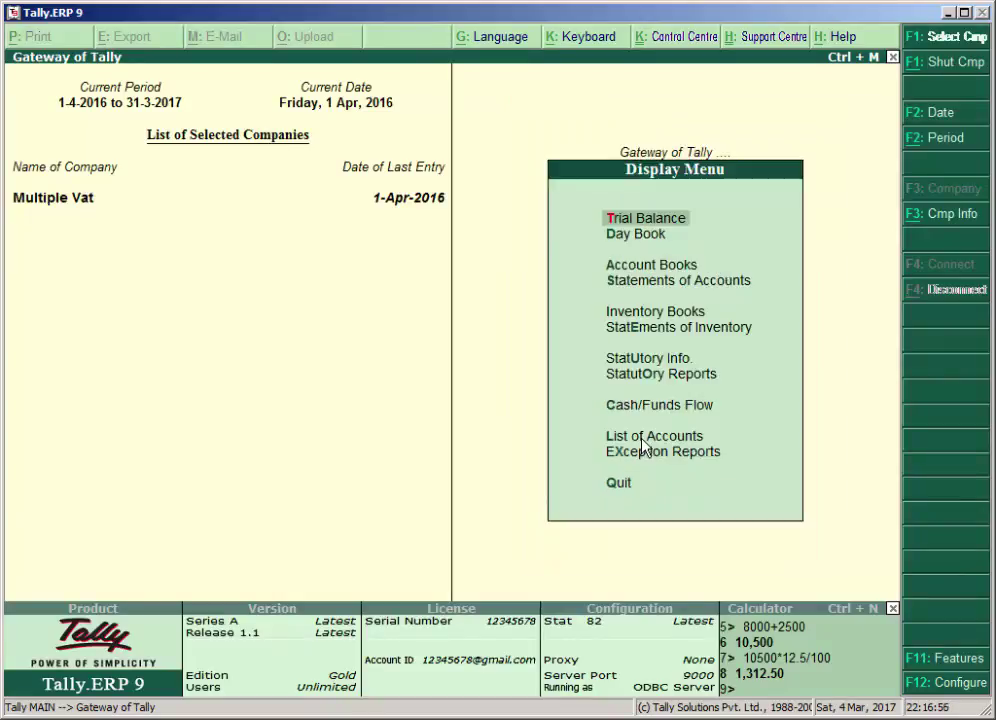
# Check the output VAT per rate and the VAT payable in the detailed VAT Computation report, and close it.
pyautogui.press('Down')
pyautogui.press('Down')
pyautogui.press('Down')
pyautogui.press('Down')
pyautogui.press('Down')
pyautogui.press('Down')
pyautogui.press('Down')
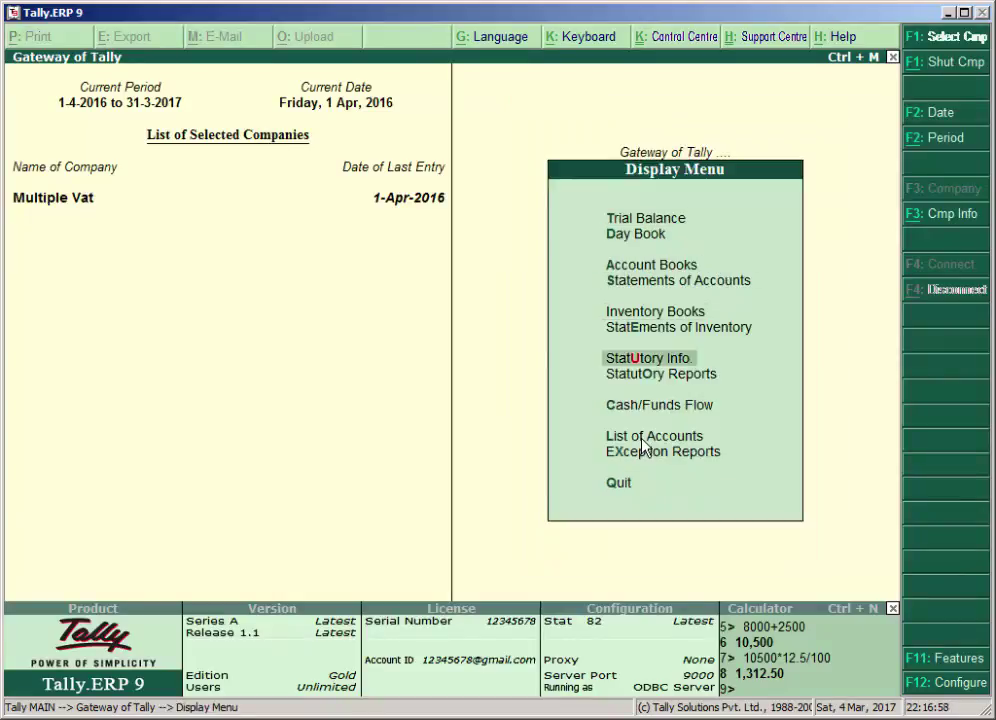
pyautogui.press('Return')
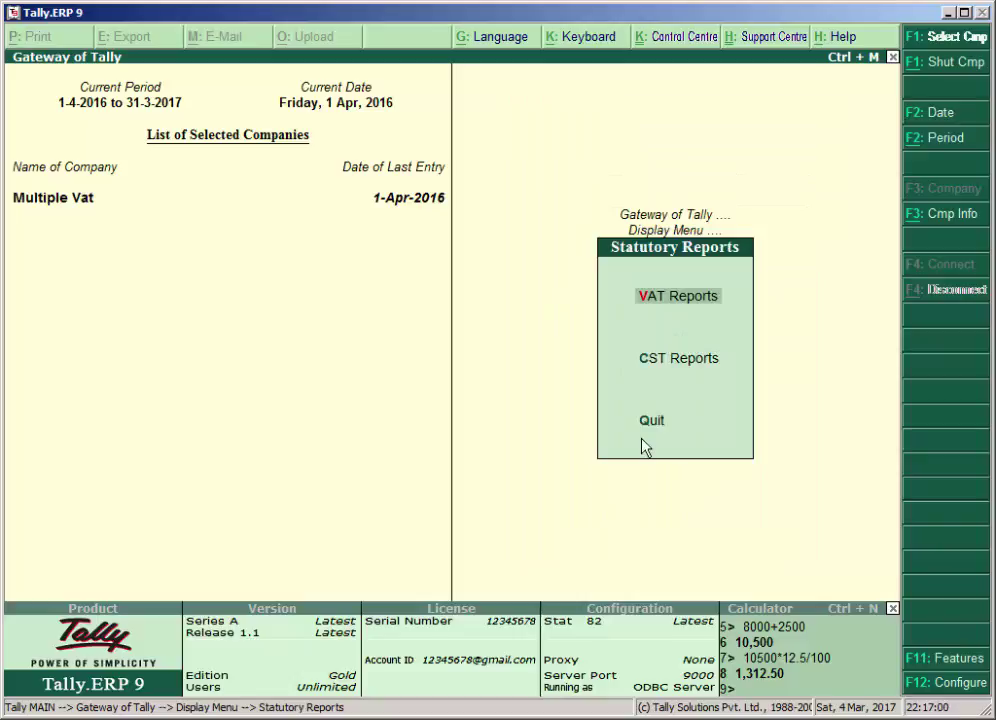
pyautogui.press('Return')
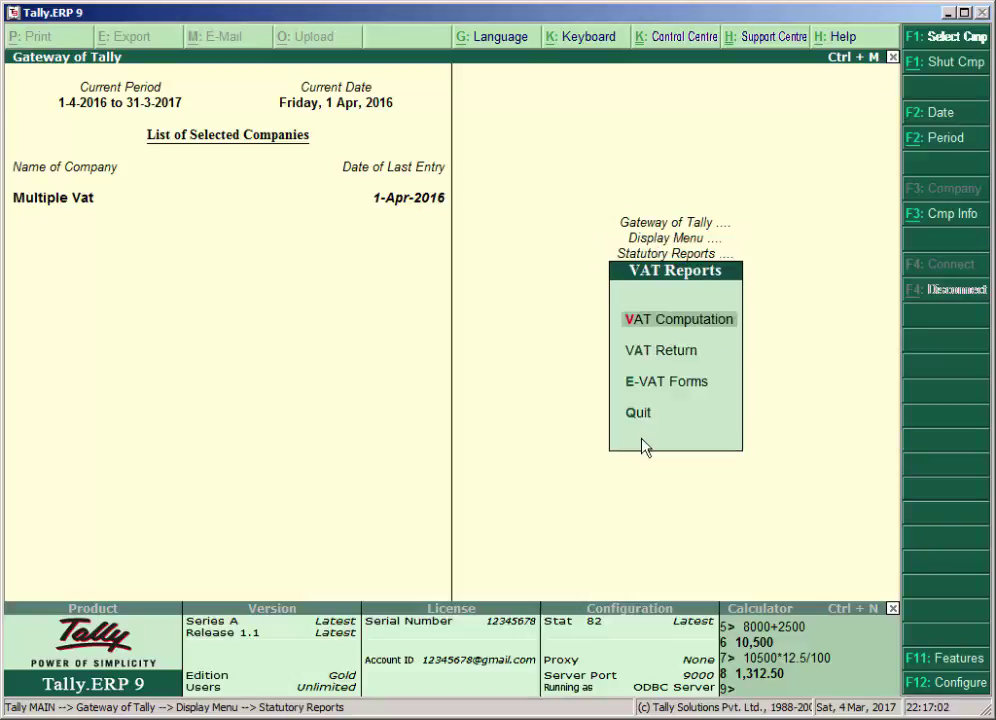
pyautogui.press('Return')
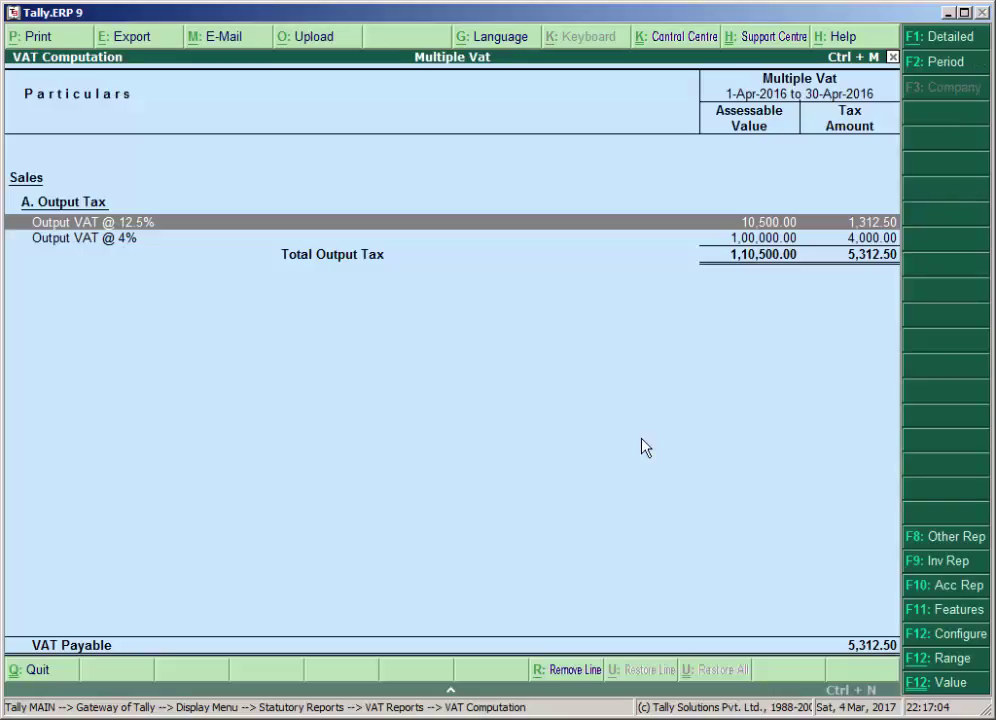
pyautogui.hotkey('alt', 'F1')
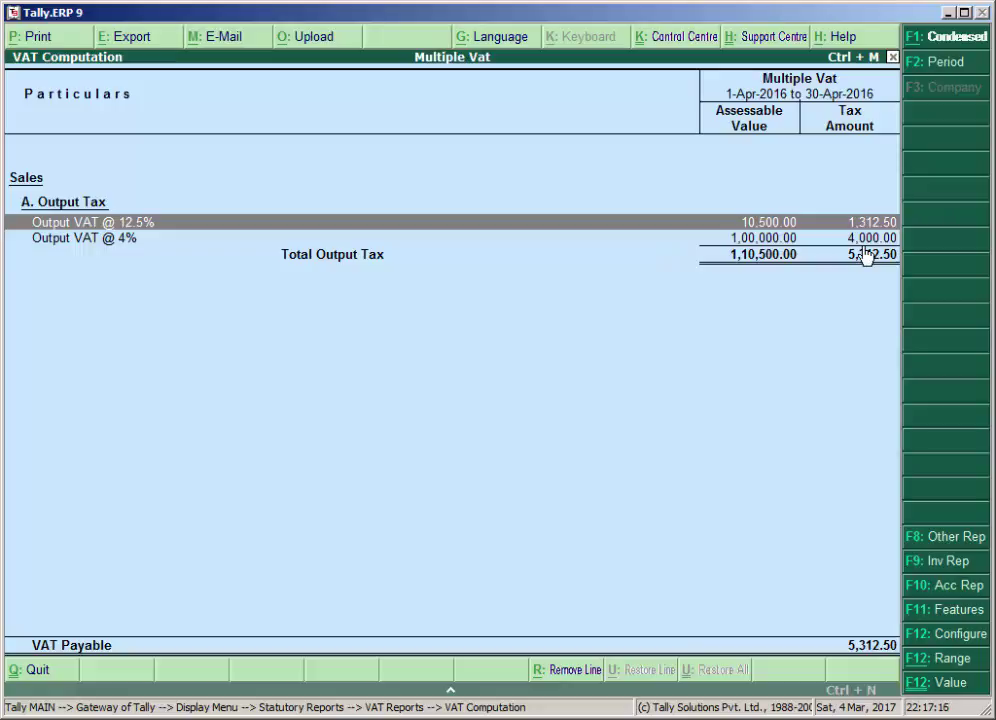
pyautogui.press('Escape')
pyautogui.press('Escape')
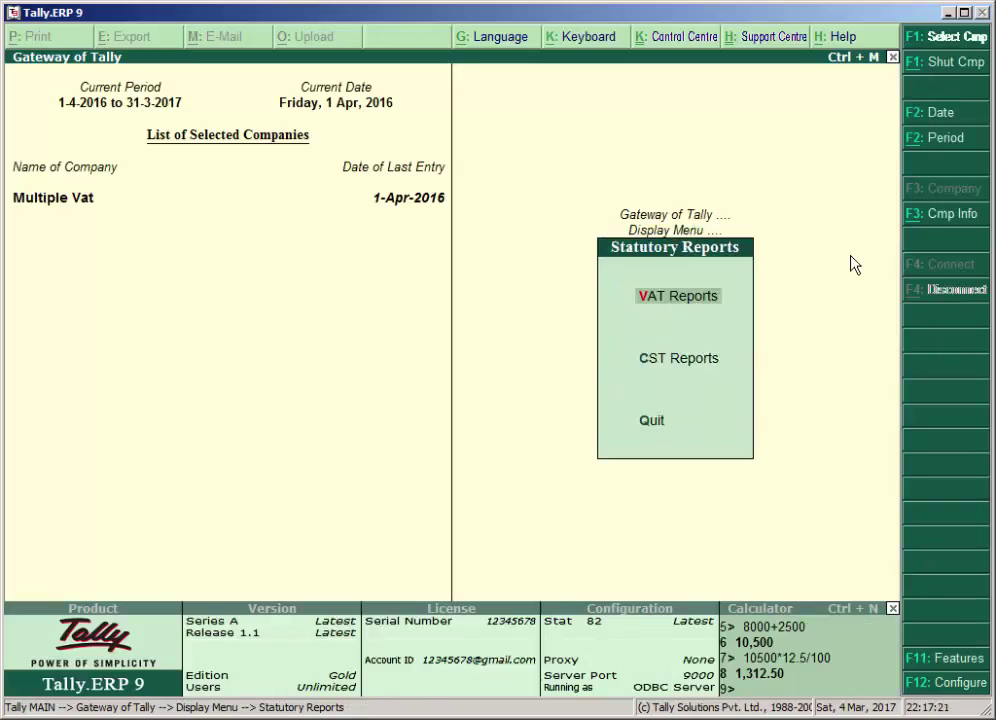
pyautogui.press('Escape')
pyautogui.press('Escape')
# Open sales voucher No. 1 of 1-Apr-2016 from the Day Book.
pyautogui.press('Down')
pyautogui.press('Down')
pyautogui.press('Up')
pyautogui.press('Up')
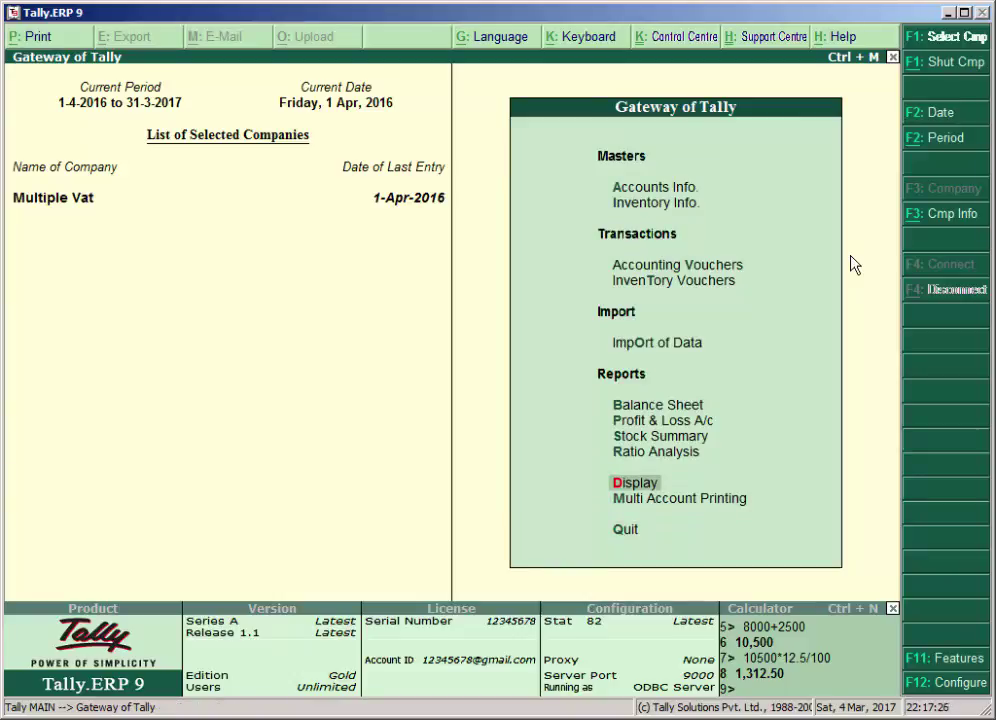
pyautogui.press('Return')
pyautogui.press('Down')
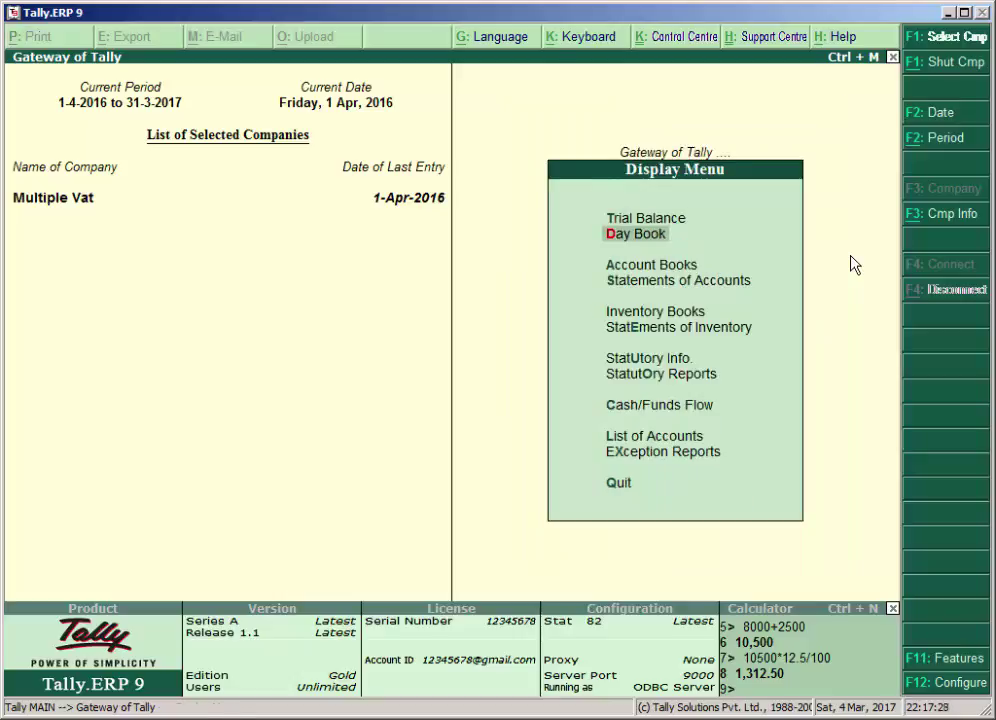
pyautogui.press('Return')
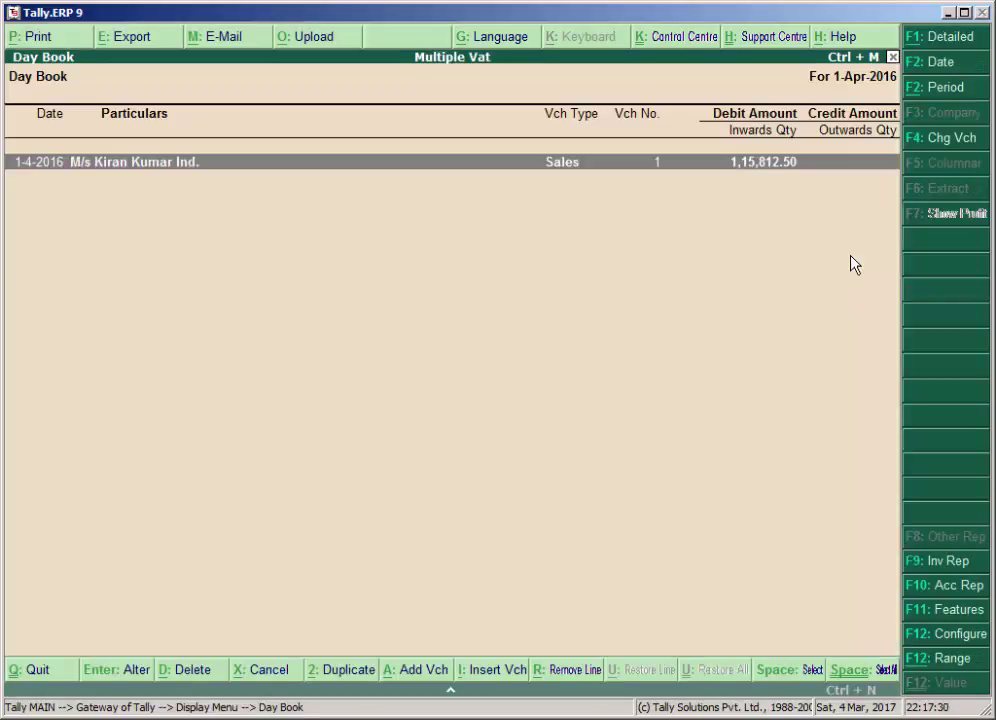
pyautogui.press('Return')
# Print the sales voucher as an invoice to an XPS file named Salesvat.xps on the Desktop.
pyautogui.hotkey('alt', 'p')
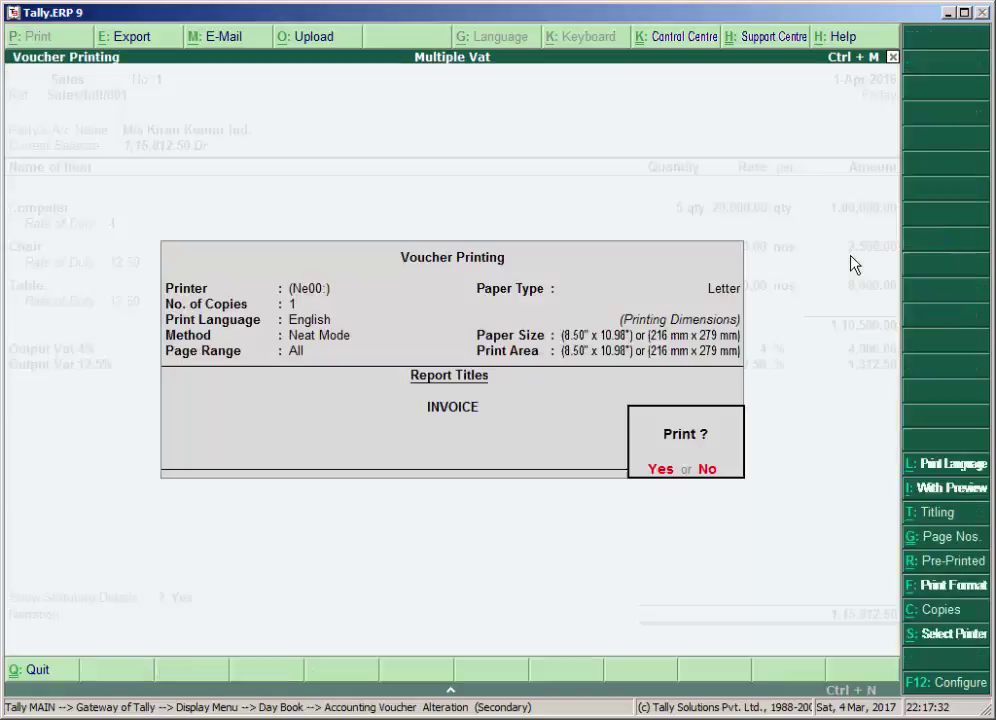
pyautogui.press('n')
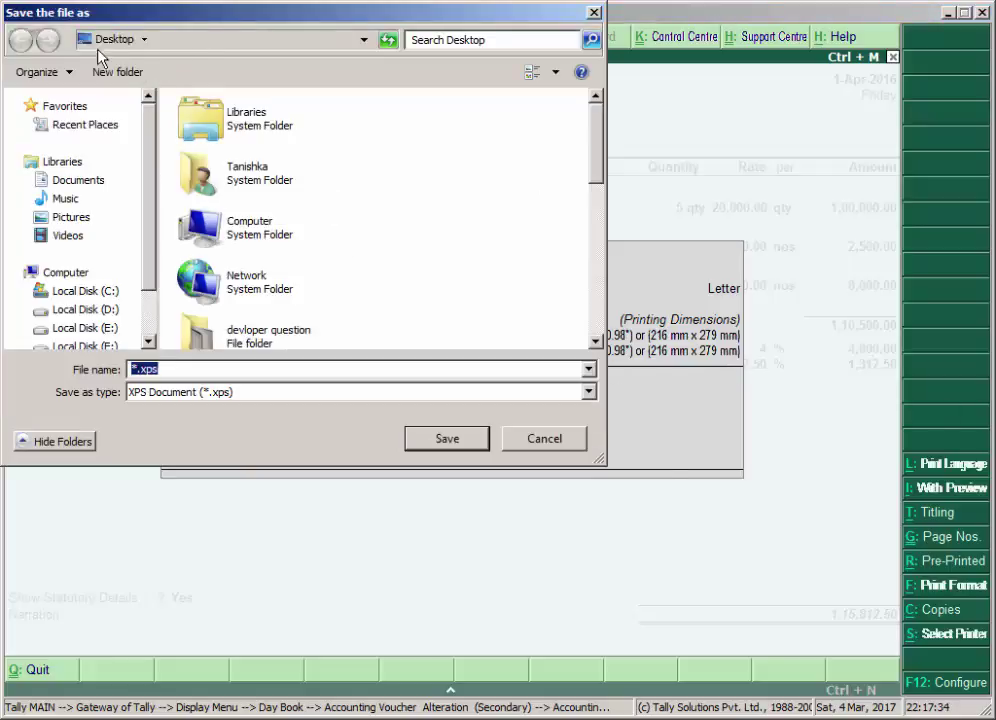
pyautogui.click(165, 370)
pyautogui.press('Home')
pyautogui.press('Delete')
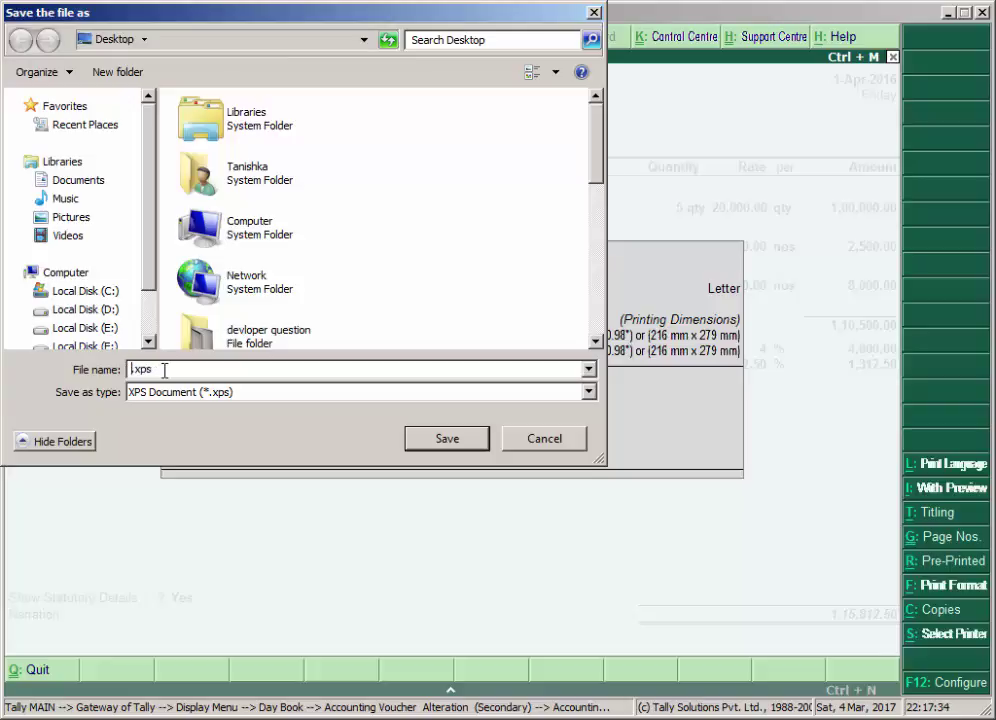
pyautogui.write('Salesvat')
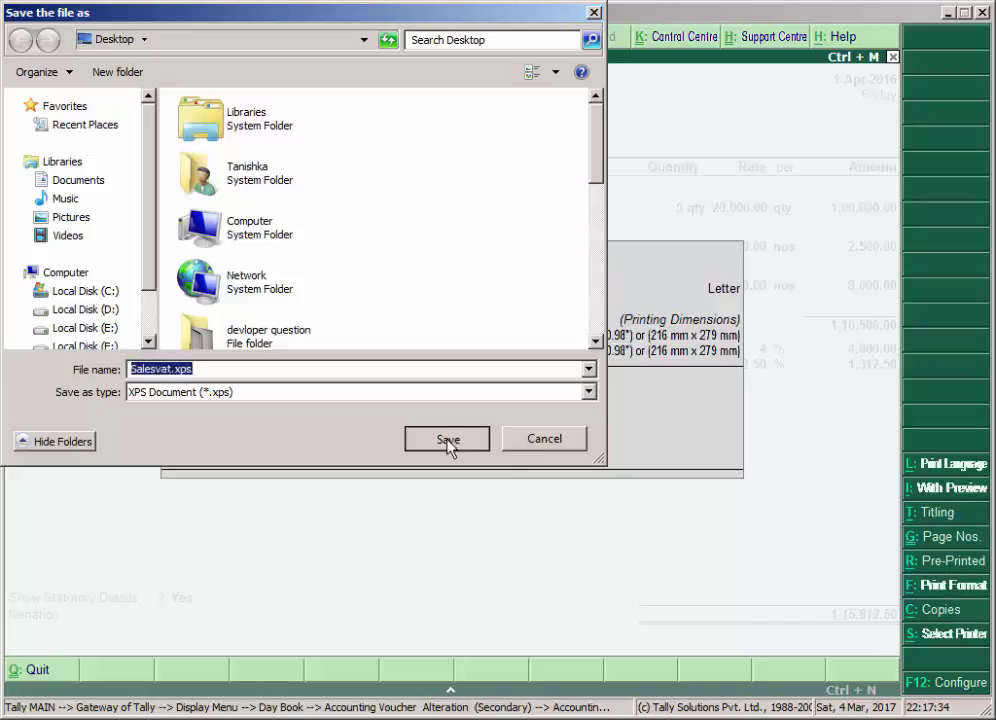
pyautogui.click(450, 443)
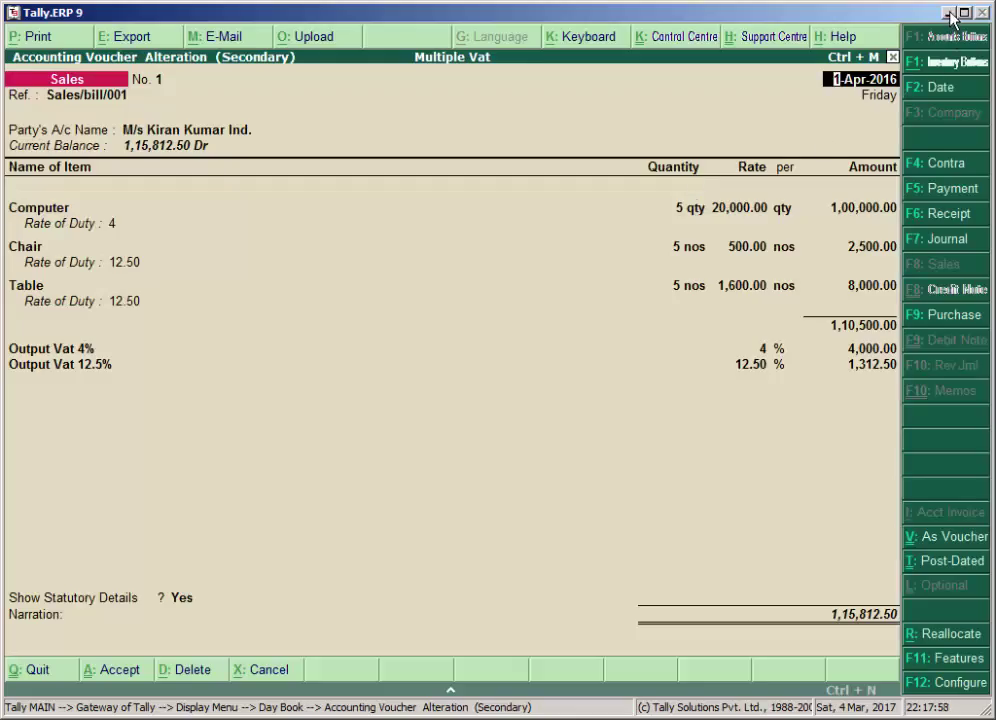
# Open Salesvat.xps from the desktop in XPS Viewer, review the invoice's items, VAT lines, total and declaration, and close it.
pyautogui.click(951, 14)
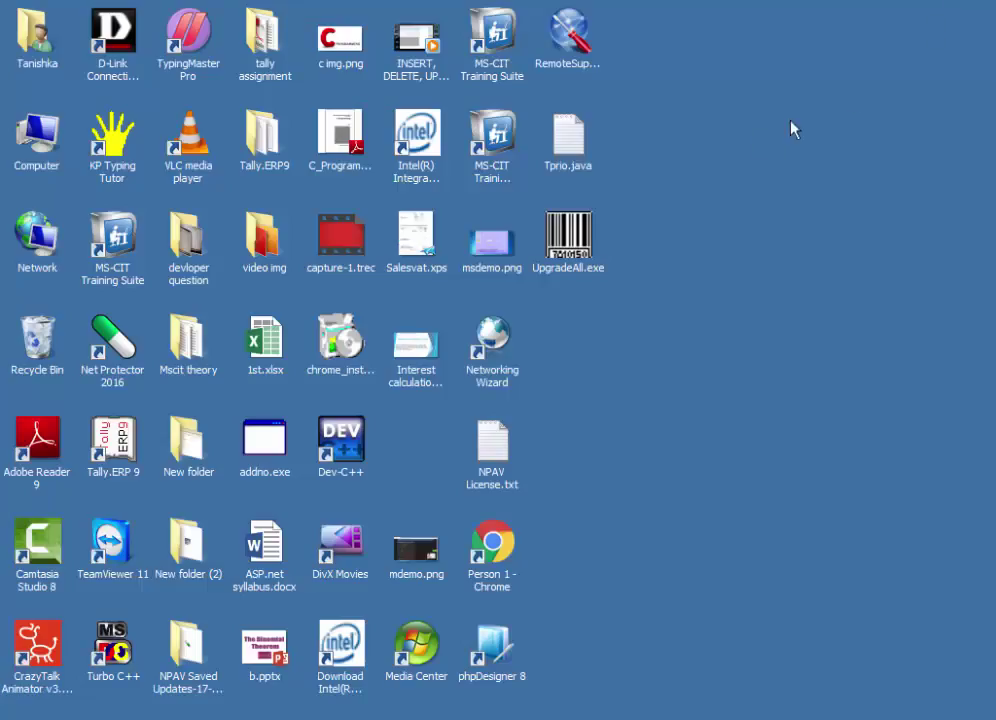
pyautogui.click(425, 248)
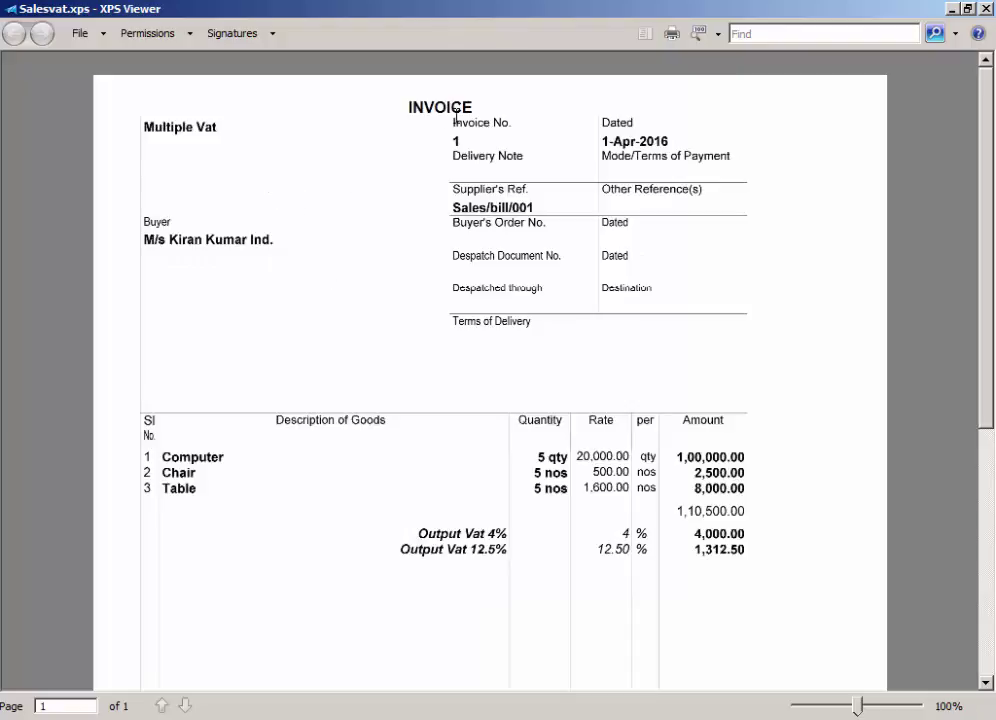
pyautogui.scroll(-3, 577, 495)
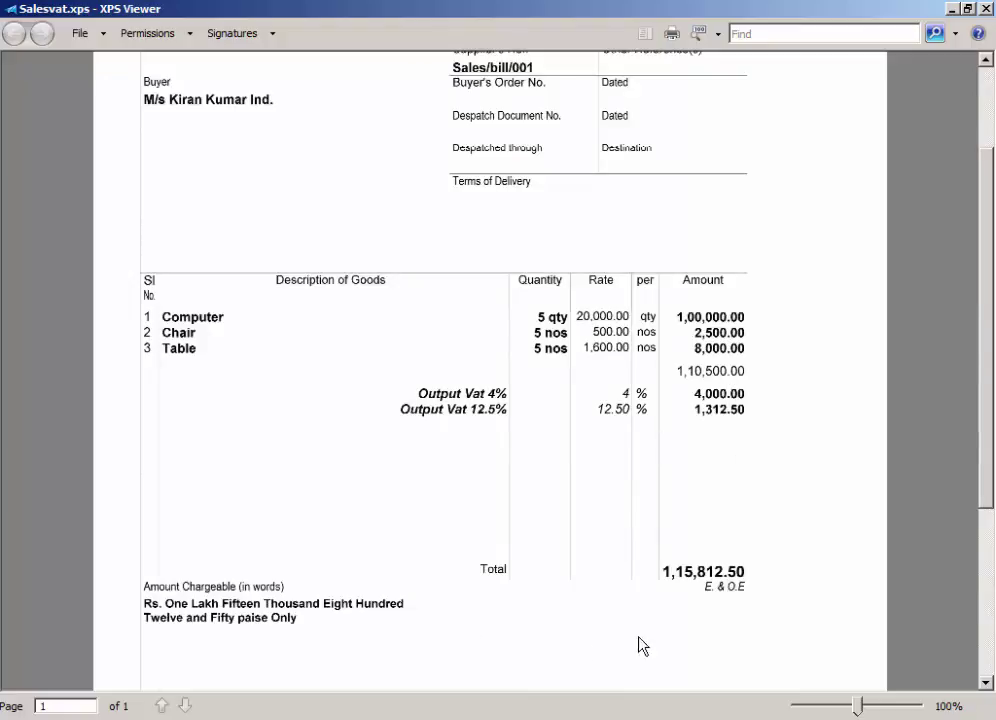
pyautogui.scroll(-4, 698, 682)
pyautogui.scroll(-2, 697, 678)
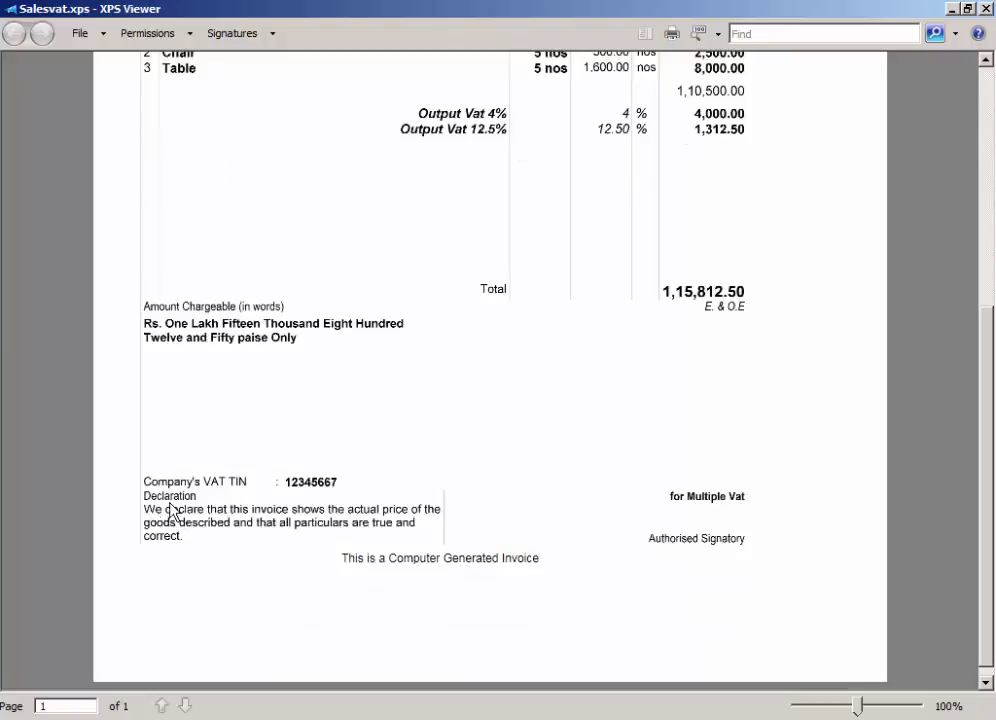
pyautogui.scroll(-1, 507, 579)
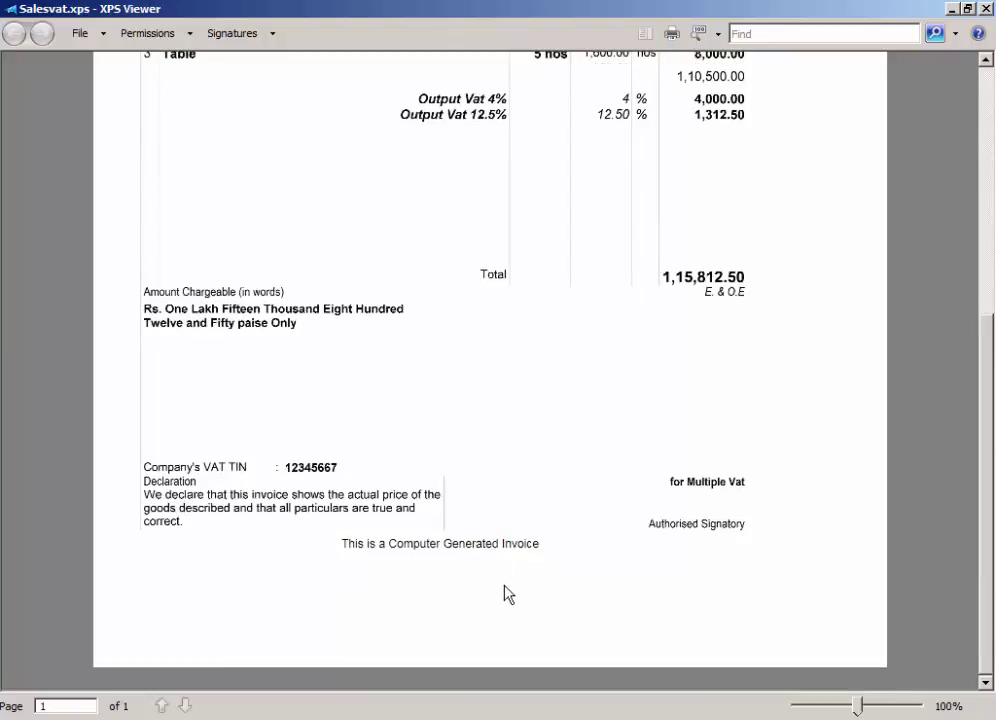
pyautogui.scroll(9, 507, 593)
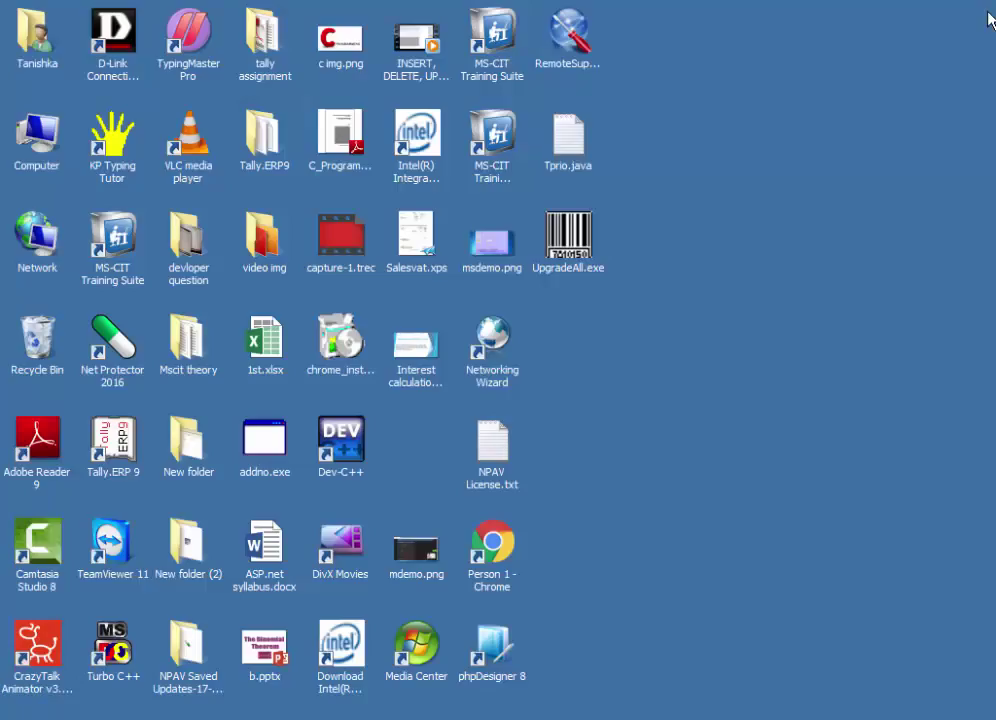
pyautogui.click(985, 8)
# Switch back to Tally.ERP 9, quit the voucher without changes, and return from the Day Book to the Gateway of Tally.
pyautogui.click(247, 718)
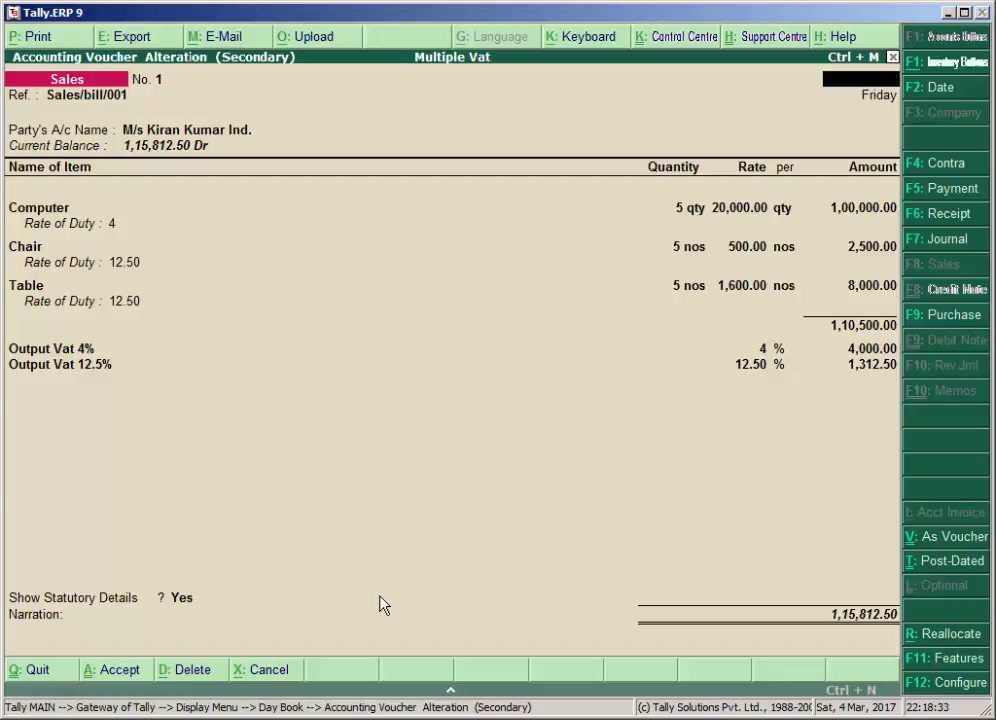
pyautogui.press('Escape')
pyautogui.press('Return')
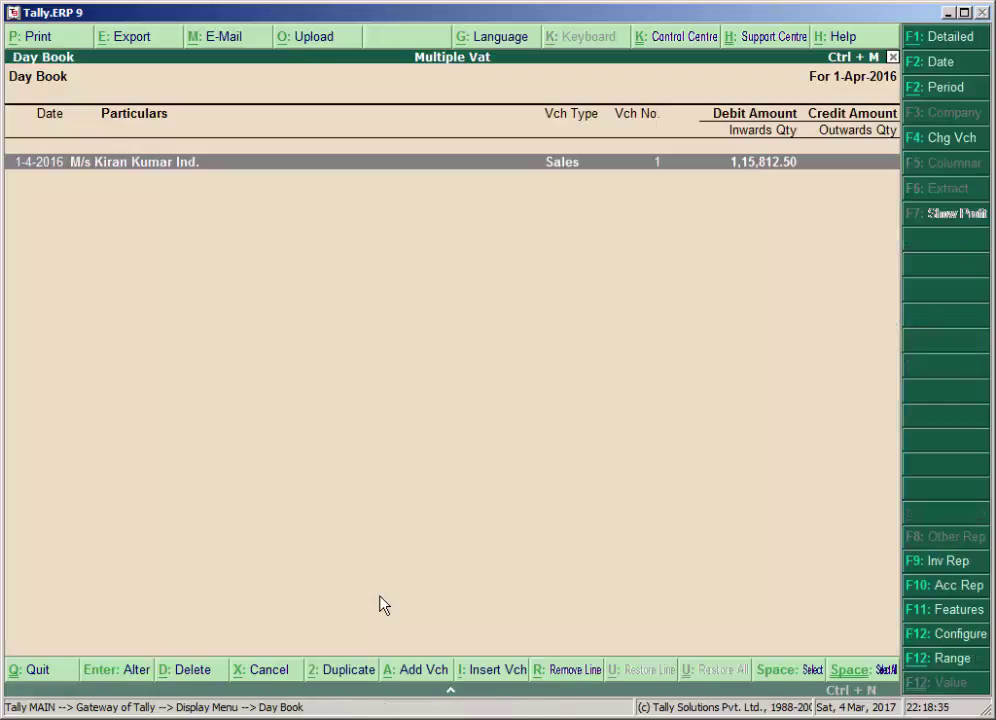
pyautogui.press('Escape')
pyautogui.press('Escape')
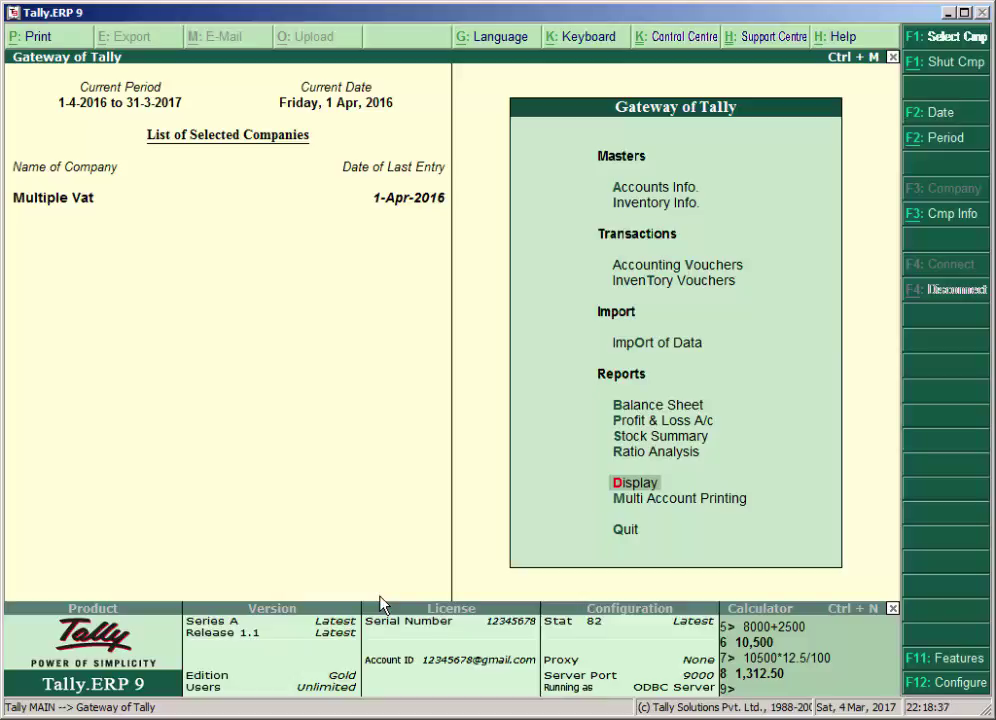